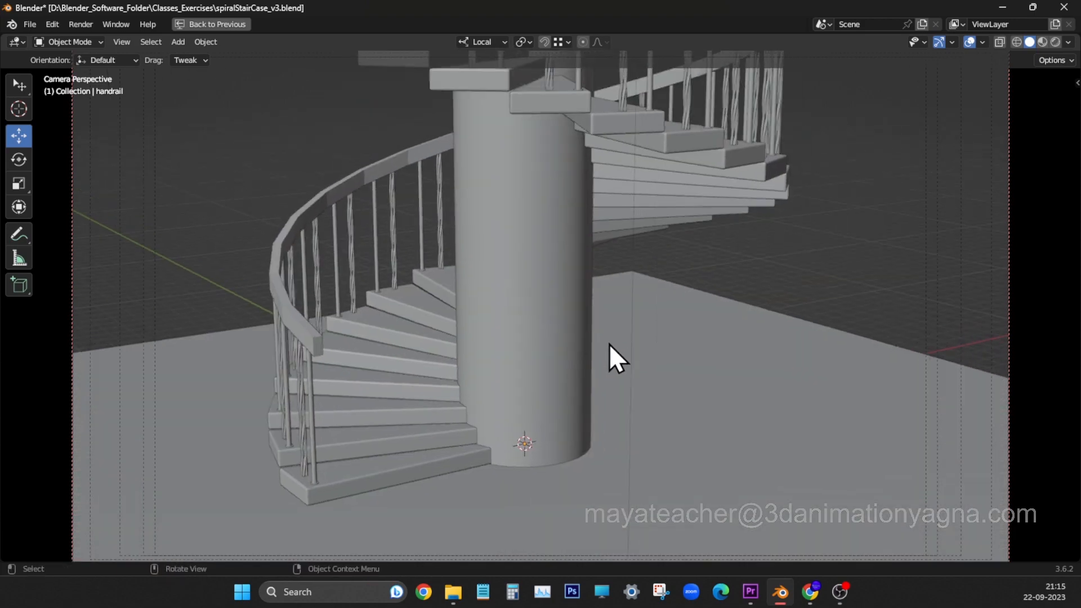
Preview the finished spiral staircase in Material Preview shading and in Rendered shading.
key("z")
left_click(620, 445)
key("z")
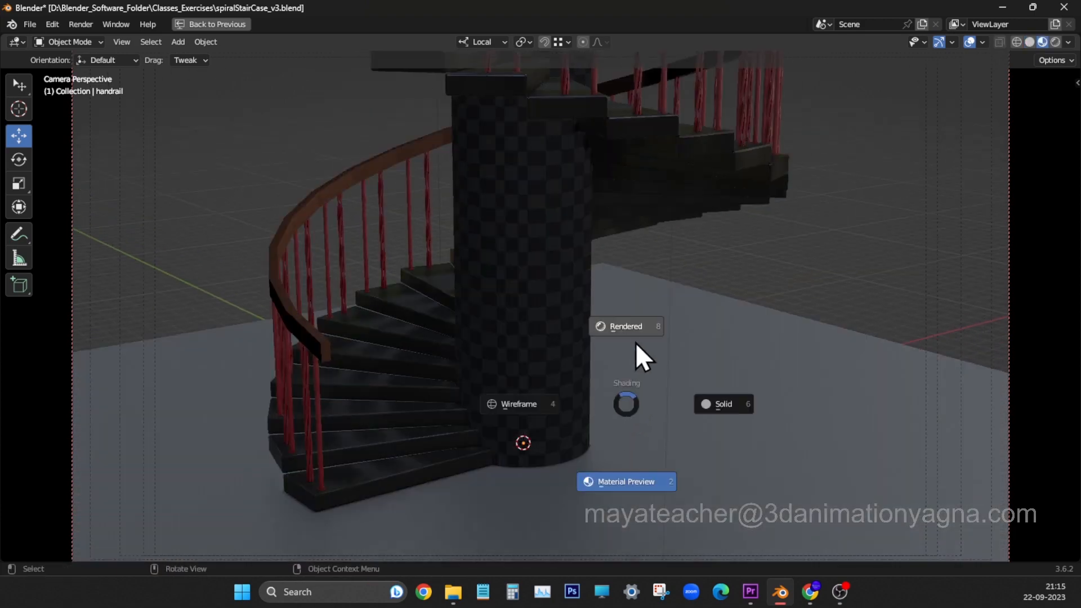
left_click(630, 336)
middle_click_drag(625, 349, 613, 384)
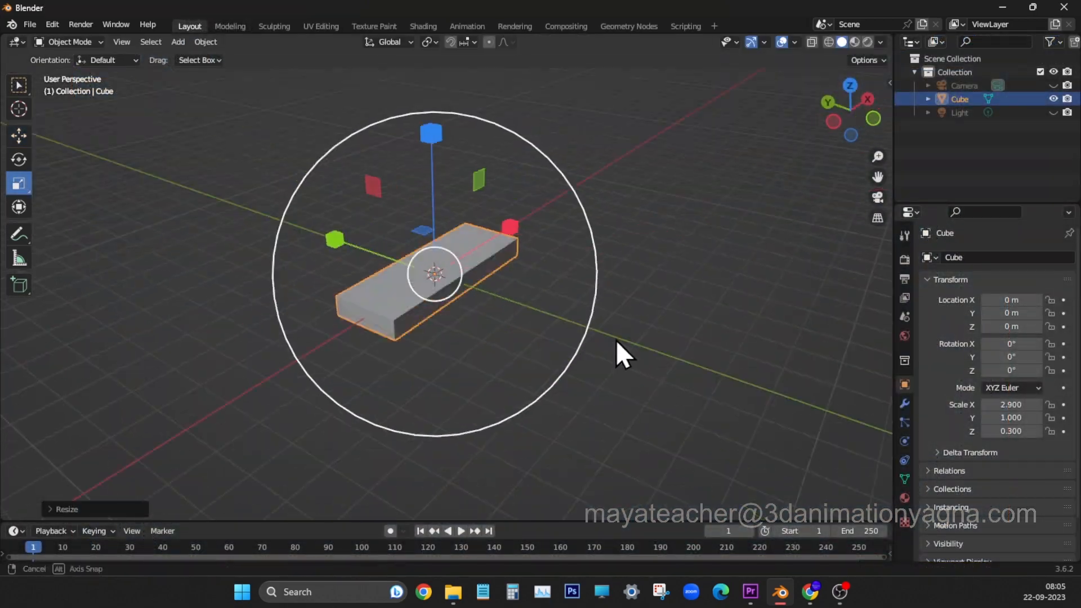
Scale the flattened cube to 3.480 in X and 1.109 in Y to form a wide stair slab.
middle_click_drag(617, 340, 552, 228)
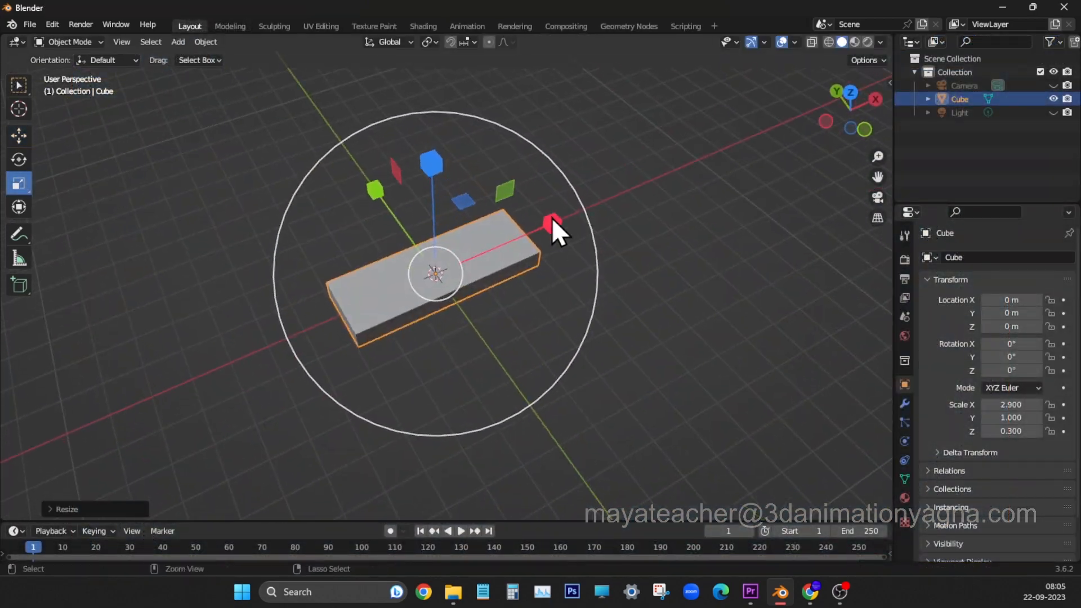
left_click_drag(552, 229, 575, 214)
middle_click_drag(575, 214, 299, 265)
left_click_drag(299, 264, 284, 264)
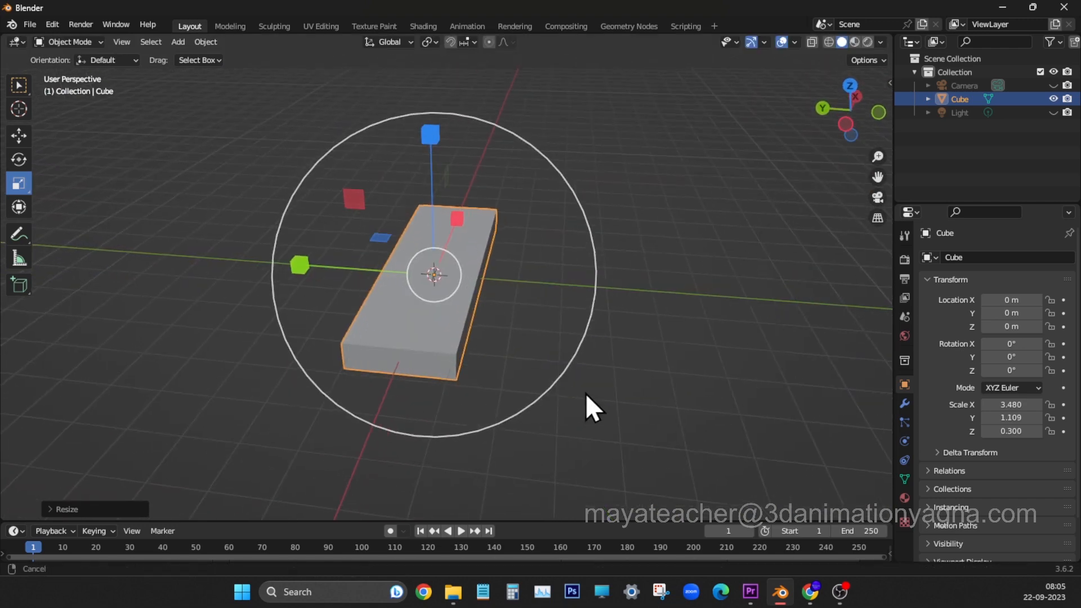
Raise the slab 0.3 m so its underside sits on the ground grid and rename it Tread.
key("KP_1")
left_click(18, 135)
left_click_drag(445, 231, 446, 215)
middle_click_drag(446, 226, 428, 394)
double_click(976, 98)
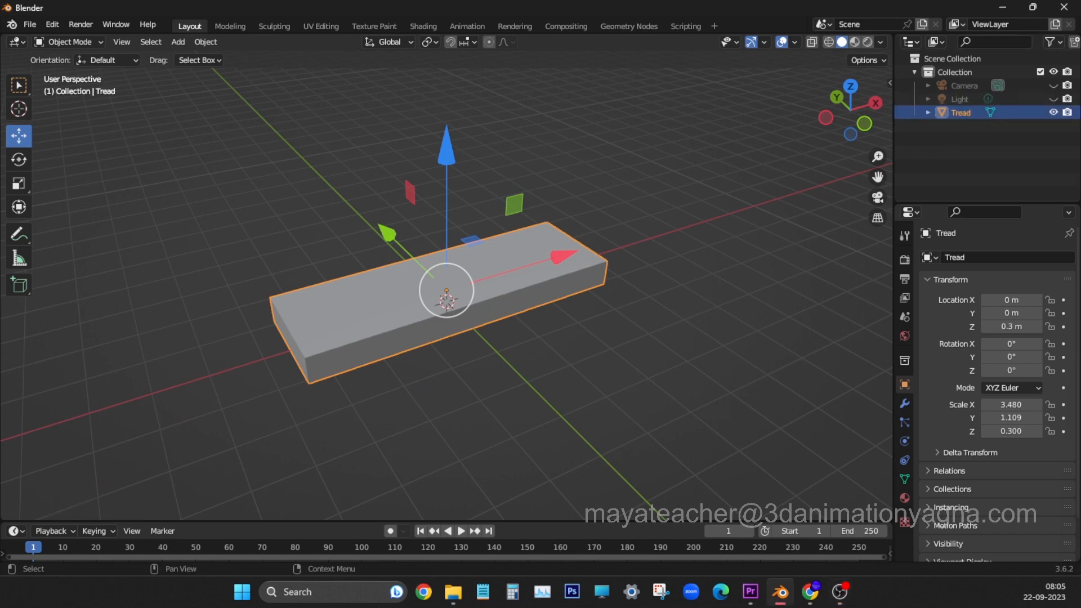
Apply all transforms to the tread so its origin lies at the world centre with unit scale.
key("KP_1")
key("ctrl+a")
left_click(563, 339)
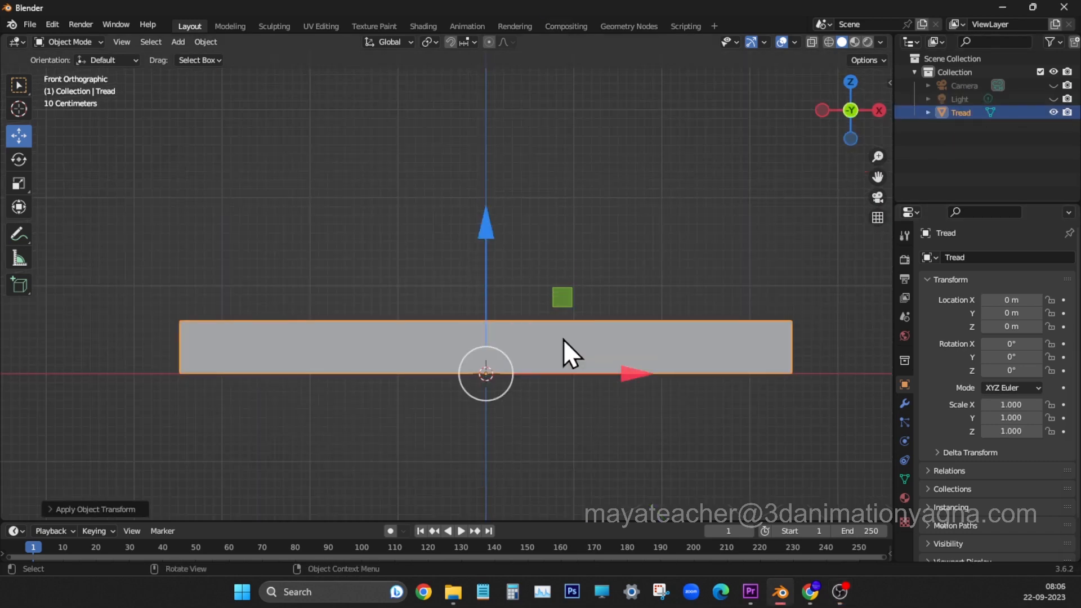
Add a cube at the tread's centre and scale it to 0.05 in X and Y only.
middle_click_drag(562, 355, 180, 52)
key("shift+a")
left_click(338, 80)
middle_click_drag(559, 400, 557, 315)
key("s")
key("shift+z")
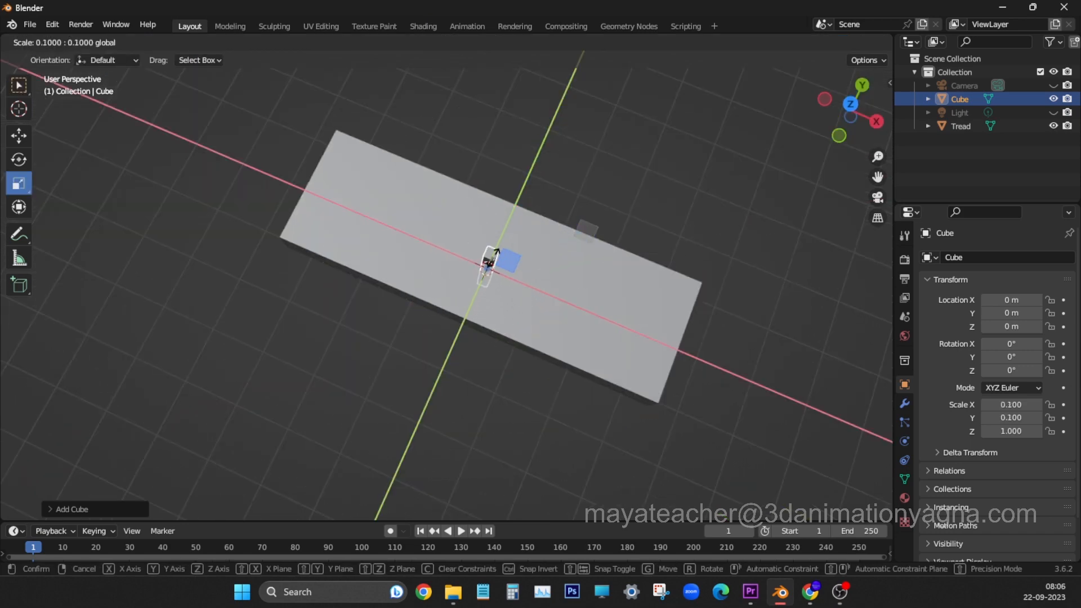
left_click(496, 252)
Stretch the thin cube along Z to a scale of 2.772 to make a tall post.
key("s")
key("z")
left_click(507, 225)
middle_click_drag(506, 225, 499, 196)
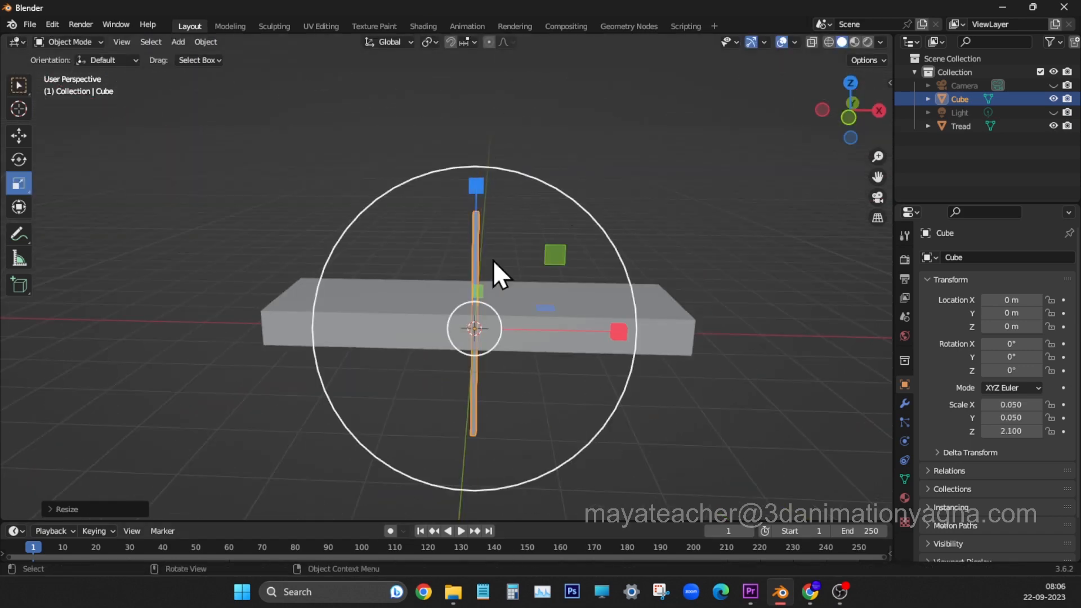
key("KP_1")
left_click_drag(473, 212, 137, 144)
Move the post up along Z to 2.8 m so it stands on the ground grid.
key("shift+space")
key("g")
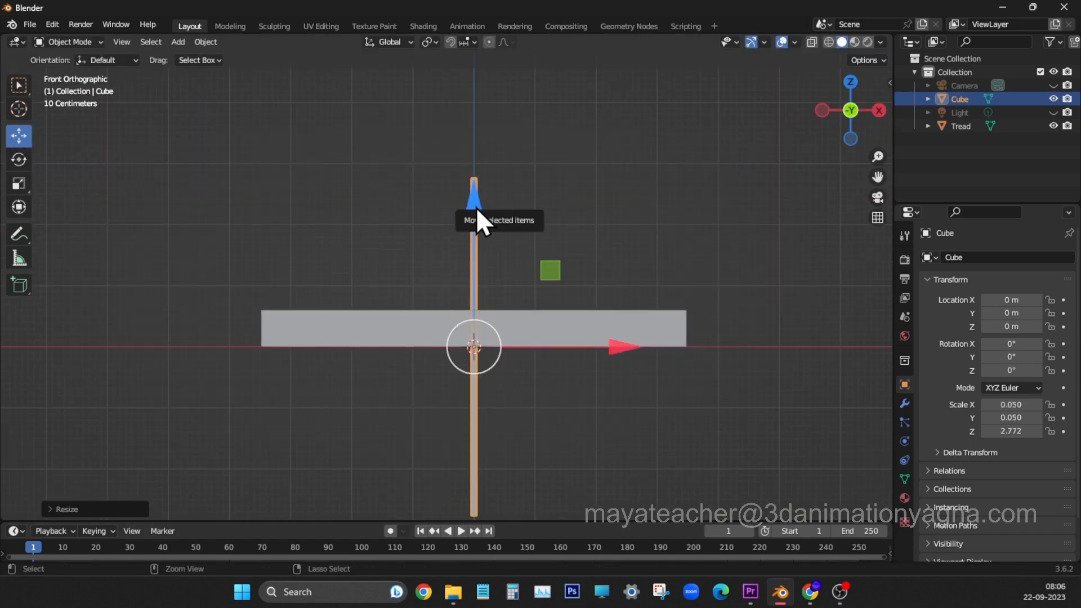
left_click_drag(478, 217, 479, 169)
middle_click_drag(479, 169, 526, 278, "shift")
left_click_drag(462, 152, 489, 137)
middle_click_drag(490, 138, 707, 220)
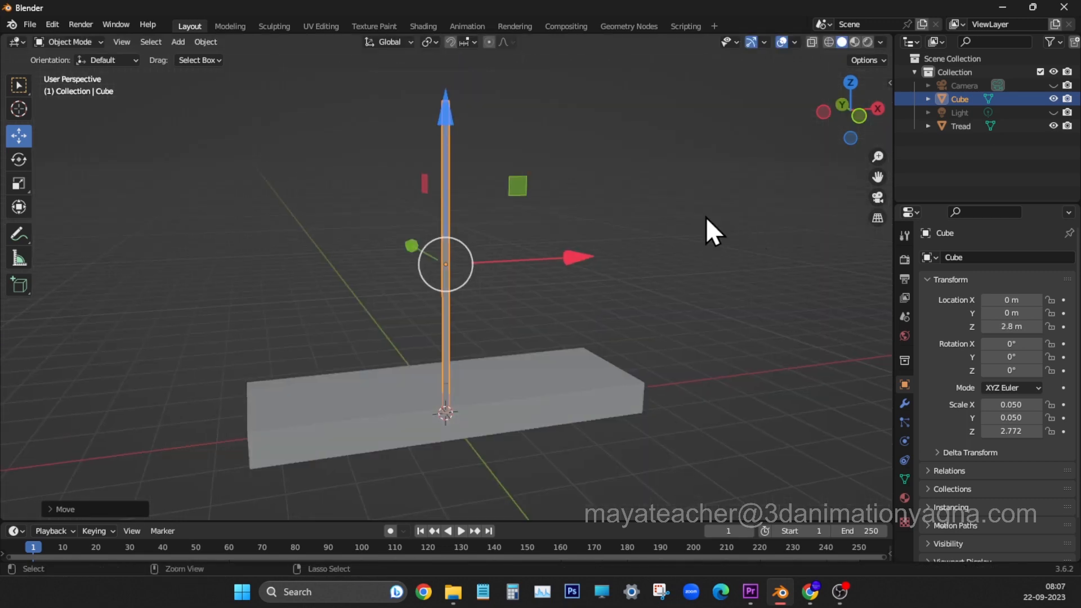
Apply all transforms to the post and divide it with evenly spaced horizontal loop cuts along its height.
key("ctrl+a")
left_click(705, 217)
key("Tab")
middle_click_drag(667, 278, 681, 294)
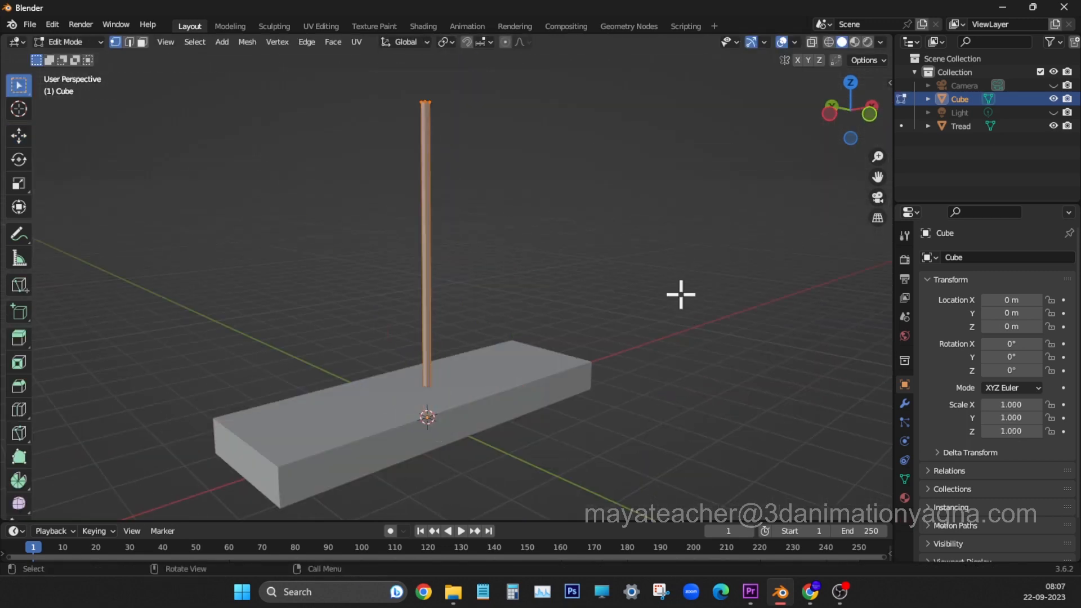
left_click(451, 237)
key("Tab")
middle_click_drag(451, 237, 563, 214)
Rename the post object Baluster.
double_click(960, 98)
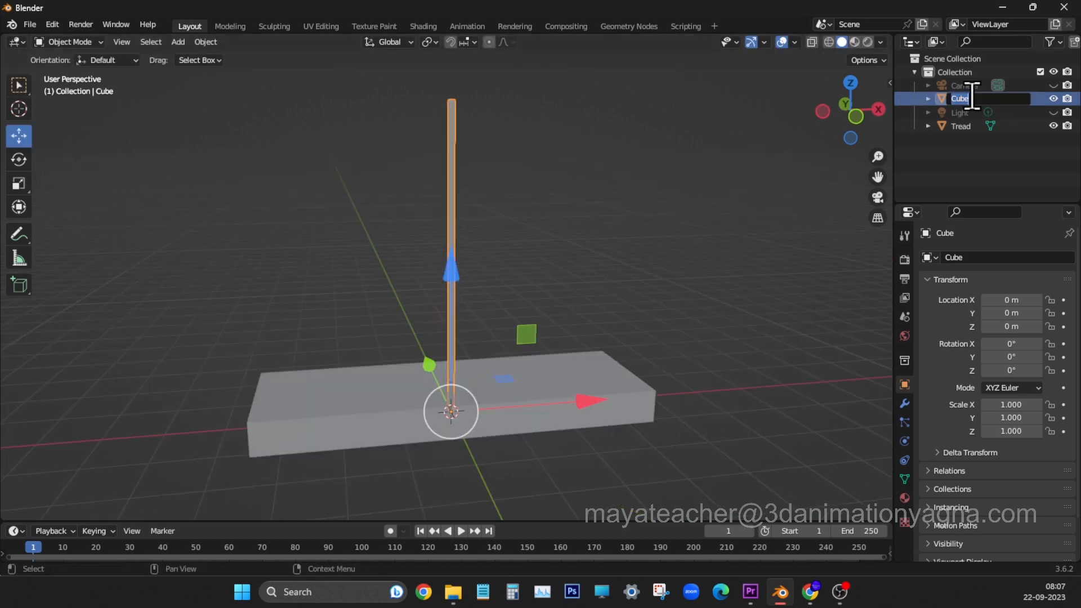
type("Baluster")
key("Return")
In a wireframe top view, move the baluster to about -0.08 m in X and 0.08 m in Y.
key("KP_7")
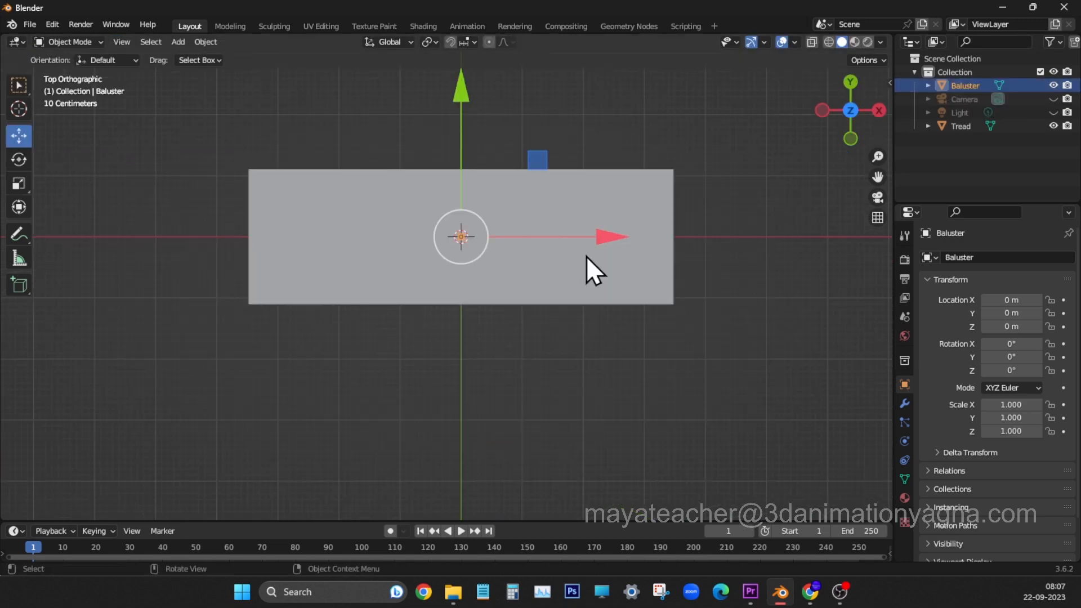
key("z")
left_click(424, 325)
scroll(515, 319, "up", 5)
key("g")
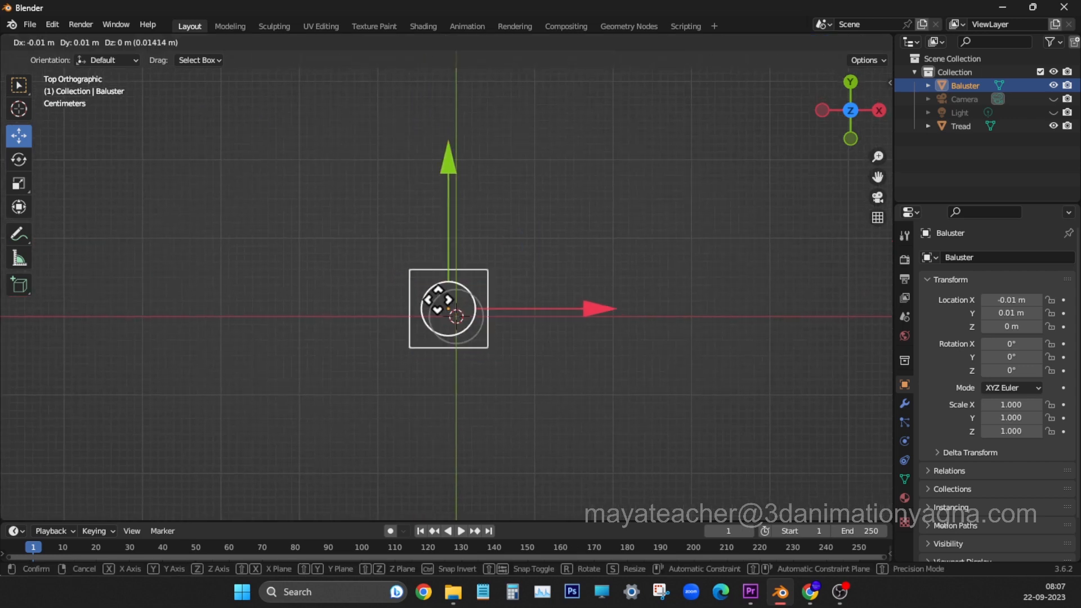
left_click(389, 252)
Duplicate the baluster along X and duplicate that pair along Y to form a two-by-two cluster of posts.
key("shift+d")
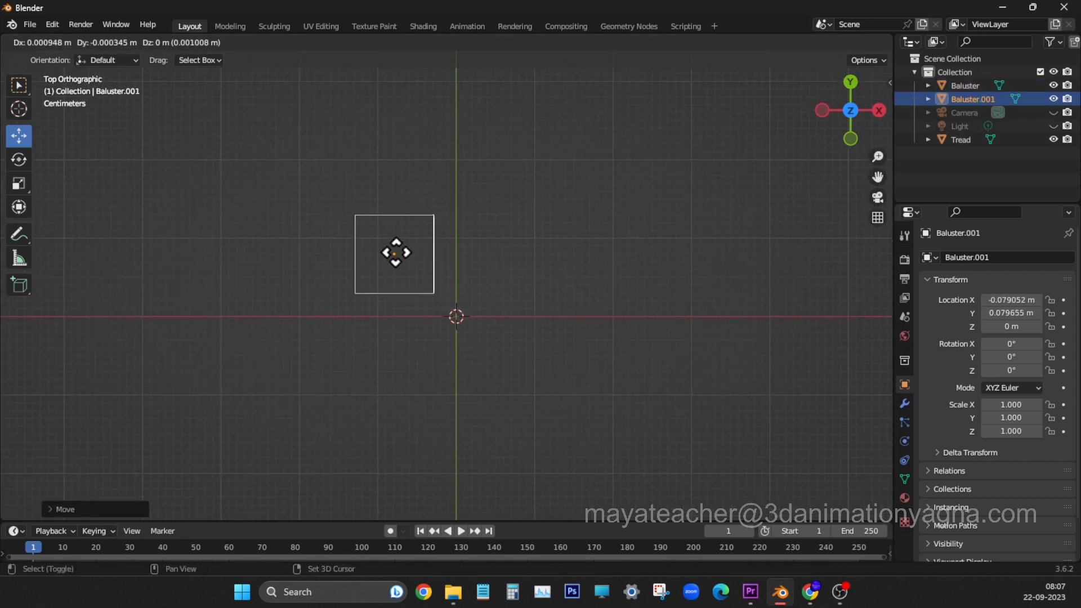
left_click(522, 256)
left_click(434, 258, "shift")
key("shift+d")
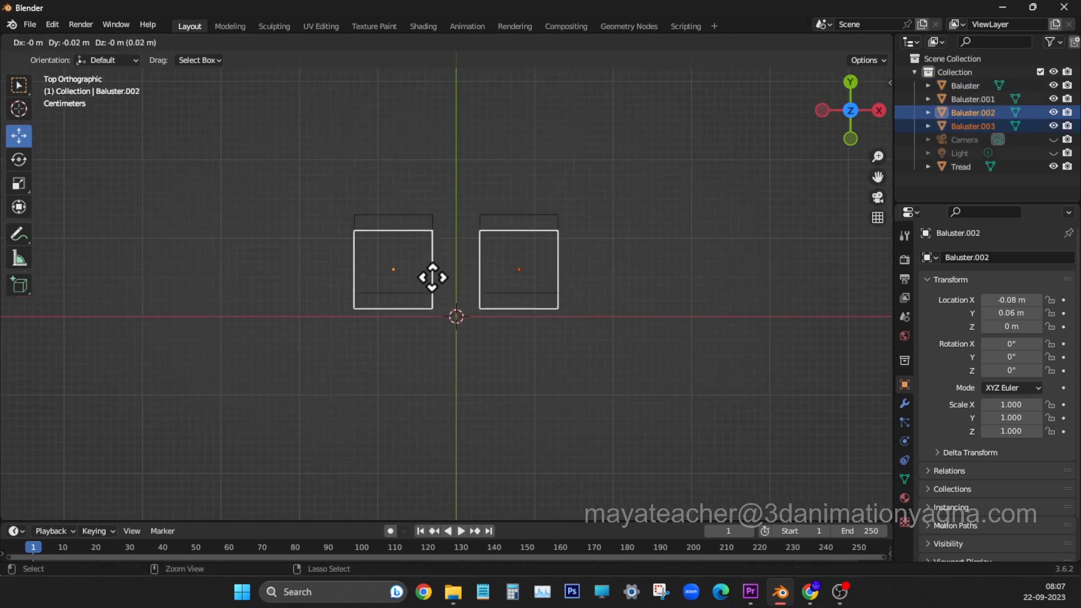
left_click(432, 381)
Join the four posts into one object and apply all transforms so its origin sits at the world centre.
left_click(482, 271, "shift")
left_click(433, 280, "shift")
middle_click_drag(463, 364, 506, 290)
key("KP_Decimal")
left_click(206, 42)
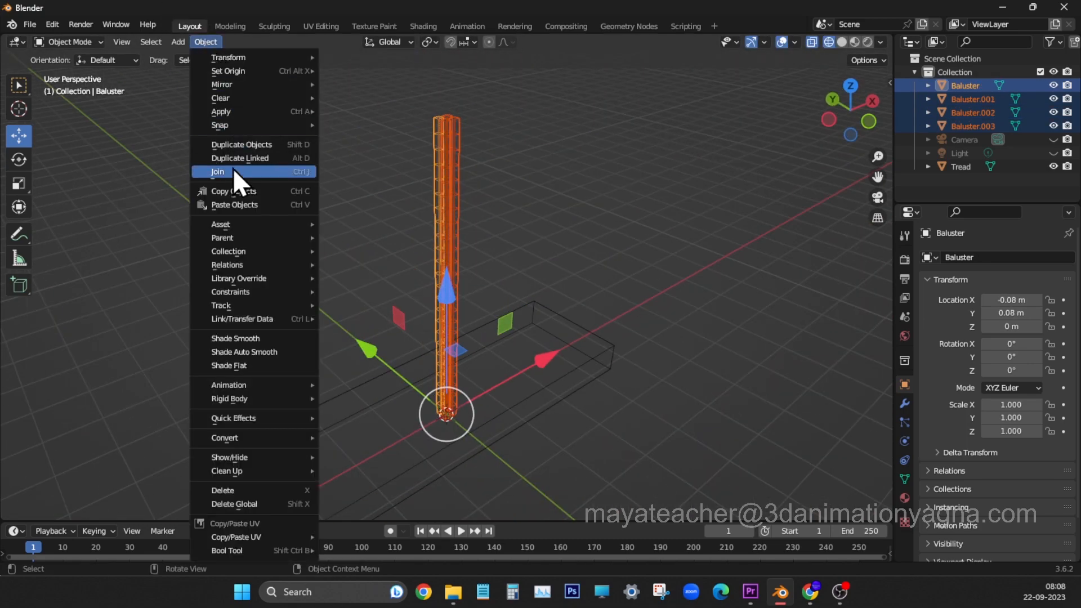
left_click(232, 171)
key("ctrl+a")
left_click(481, 305)
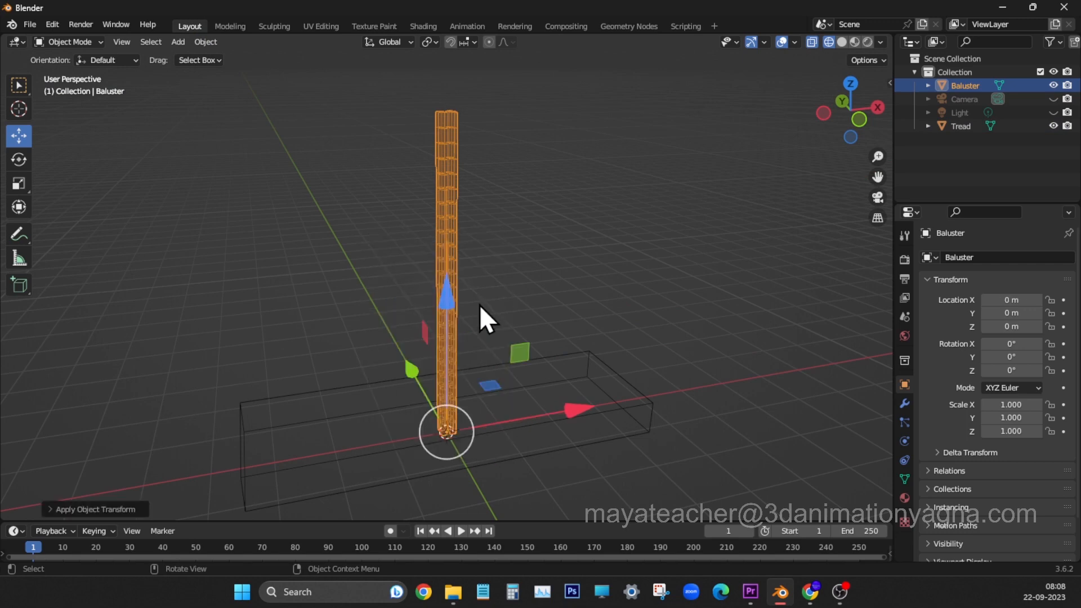
middle_click_drag(479, 306, 496, 346)
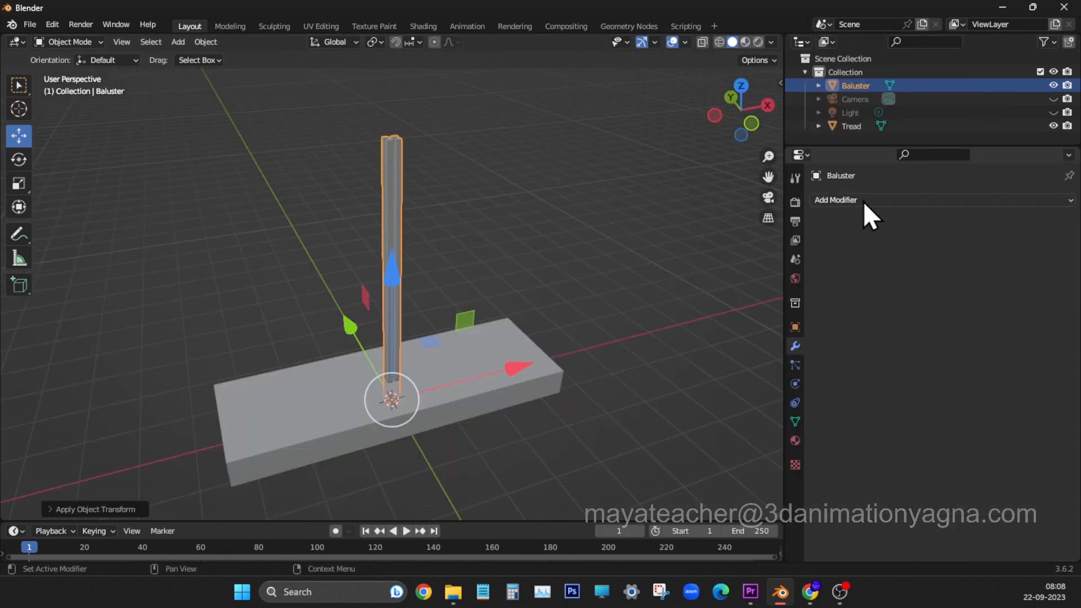
Add a Simple Deform modifier that twists the baluster 360° about Z, with the wireframe overlay shown.
left_click(863, 201)
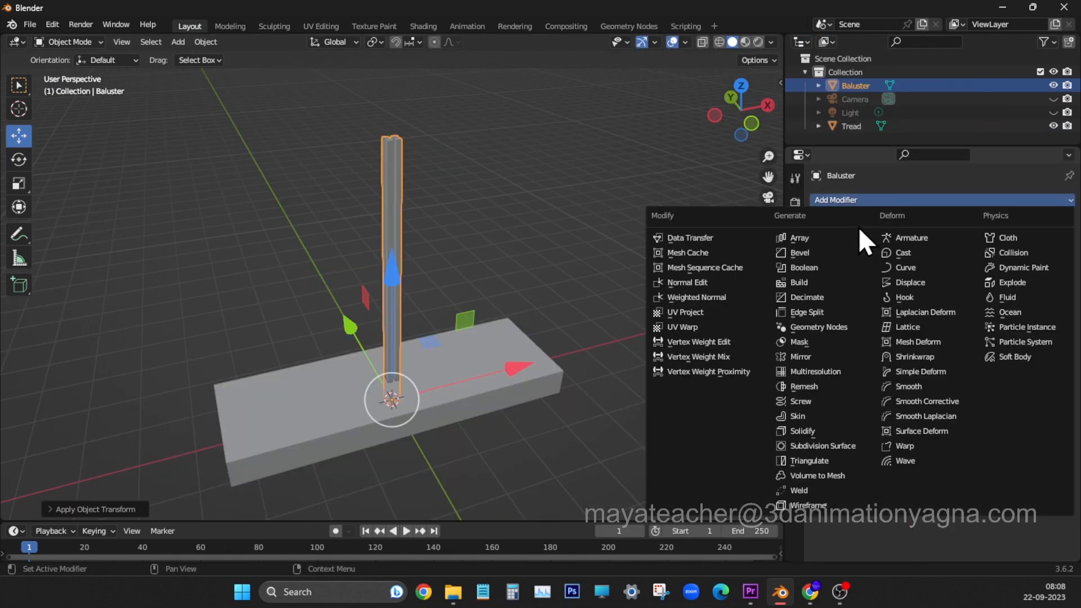
left_click(953, 371)
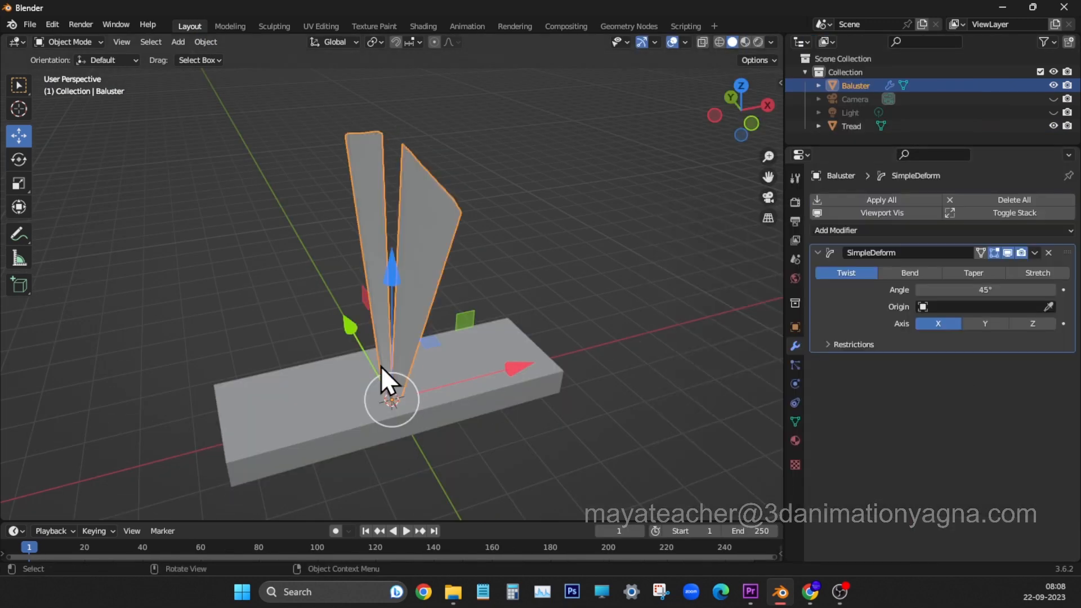
left_click(685, 43)
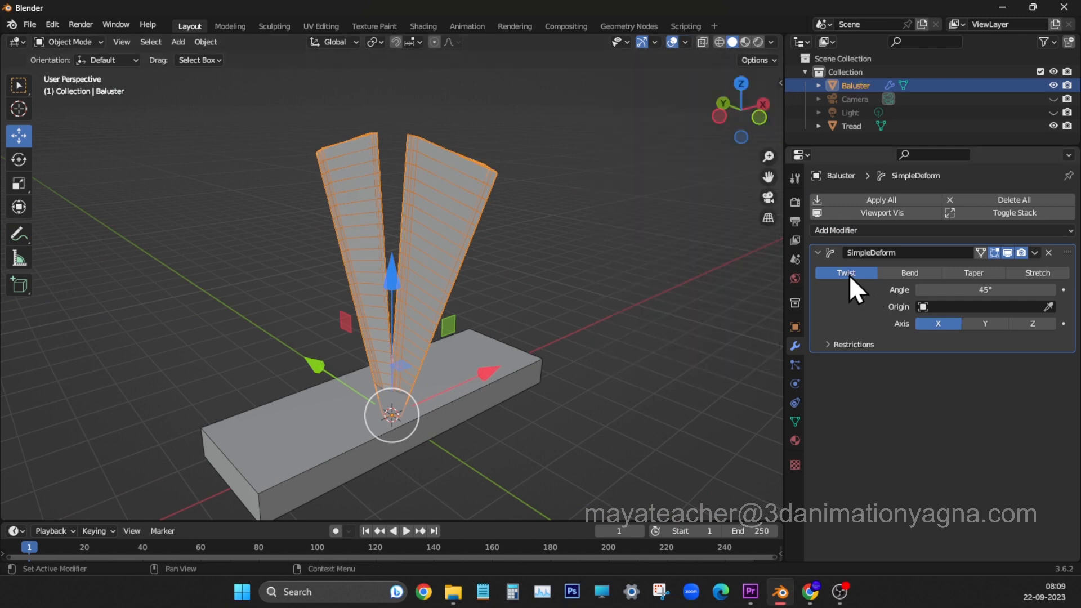
left_click(1032, 323)
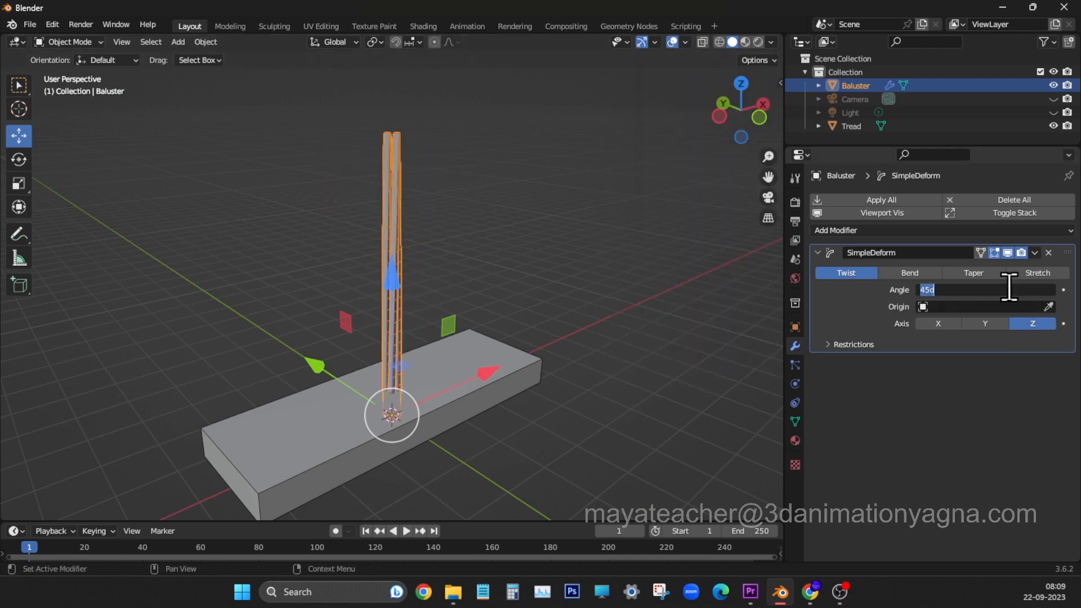
key("Return")
middle_click_drag(529, 347, 559, 363)
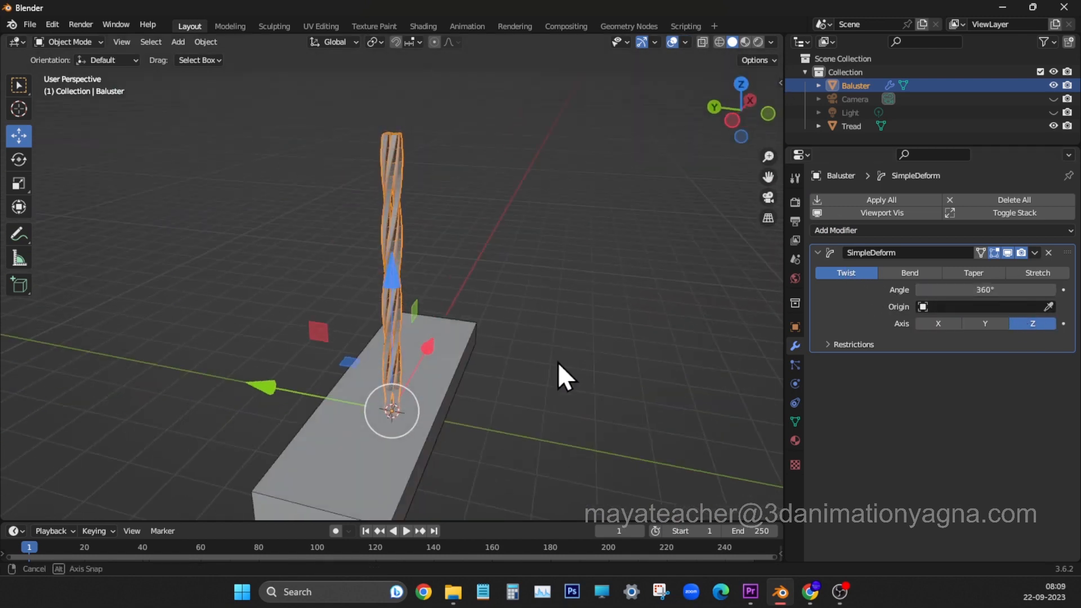
Raise the twisted baluster in front view so its foot rests at the tread's top surface.
key("KP_1")
left_click_drag(398, 304, 391, 248)
scroll(437, 219, "up", 5)
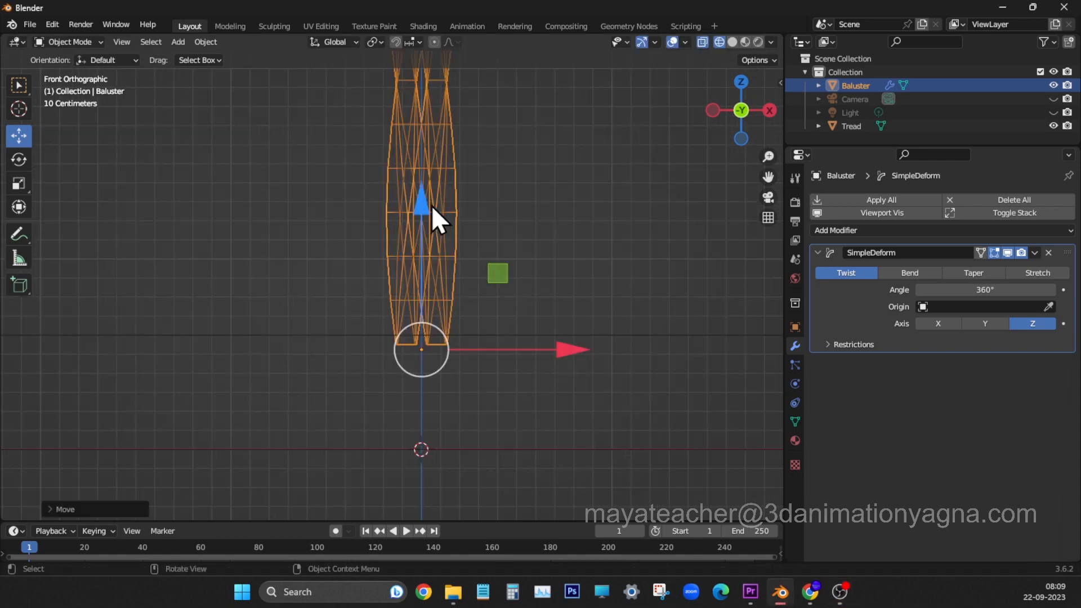
left_click_drag(421, 202, 421, 207)
scroll(448, 226, "down", 5)
middle_click_drag(441, 204, 445, 356, "shift")
Scale the twisted baluster down in X and Y in top view to make it slimmer.
key("KP_7")
scroll(442, 339, "up", 8)
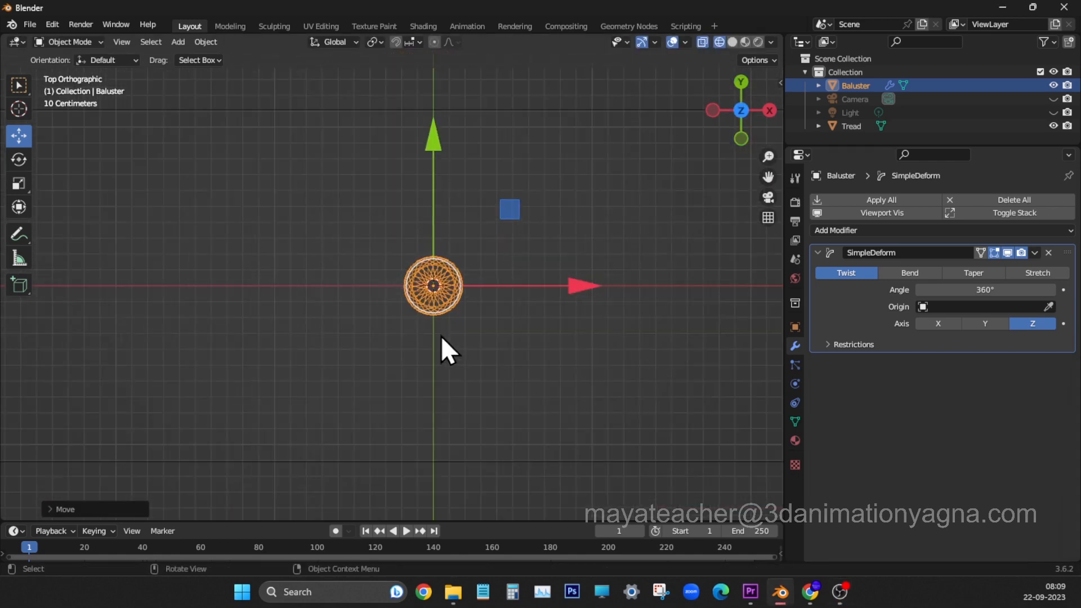
middle_click_drag(529, 347, 458, 358, "shift")
left_click(21, 177)
left_click_drag(486, 224, 446, 253)
scroll(478, 361, "down", 8)
middle_click_drag(489, 389, 533, 316)
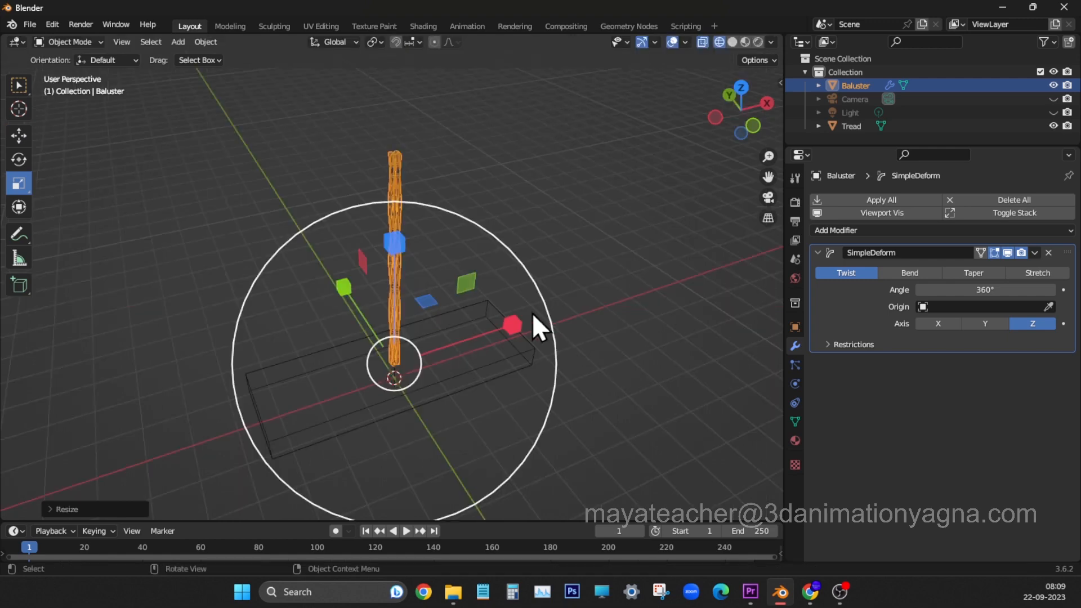
Apply the Simple Deform modifier and move the baluster to the tread's outer end on the negative X side.
left_click(1035, 253)
left_click(1004, 267)
left_click(19, 136)
middle_click_drag(501, 349, 494, 364)
left_click_drag(518, 315, 393, 340)
Add a cylinder at the world centre and scale it down in X and Y into a thin rod.
left_click(178, 42)
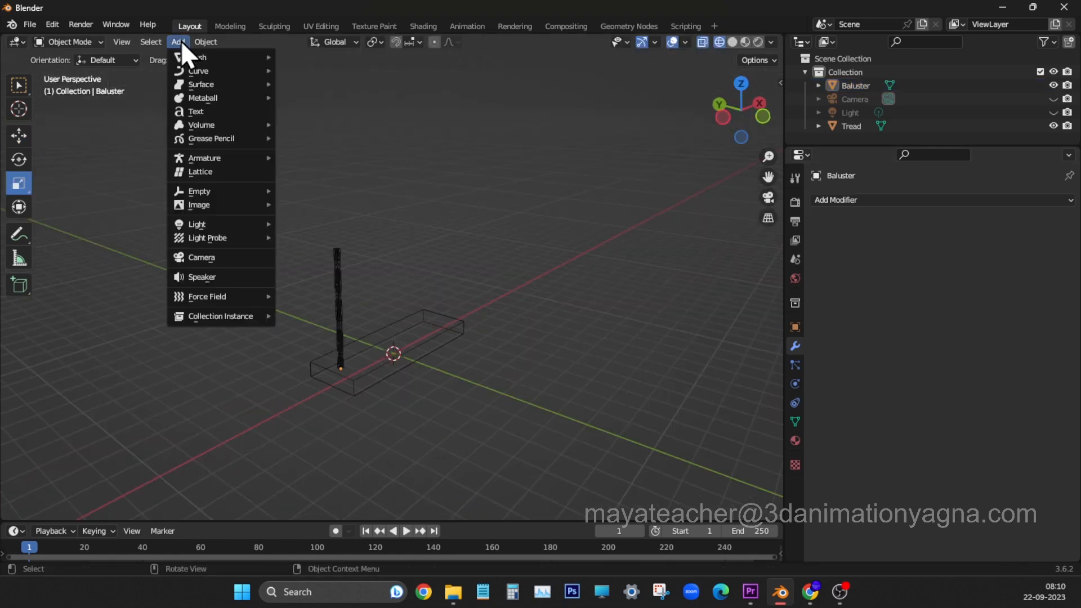
mouse_move(202, 57)
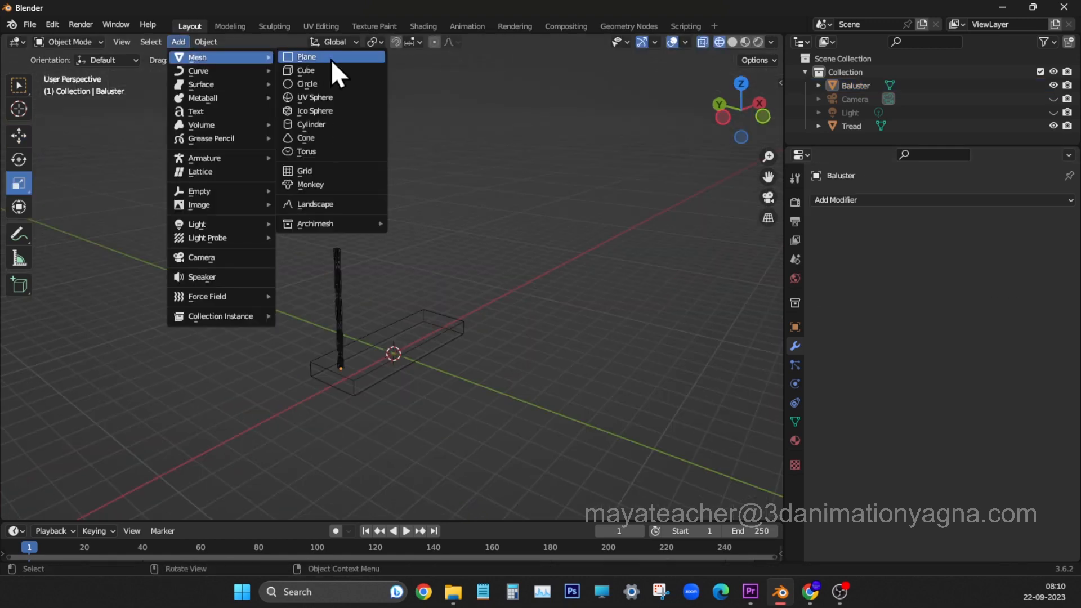
left_click(334, 124)
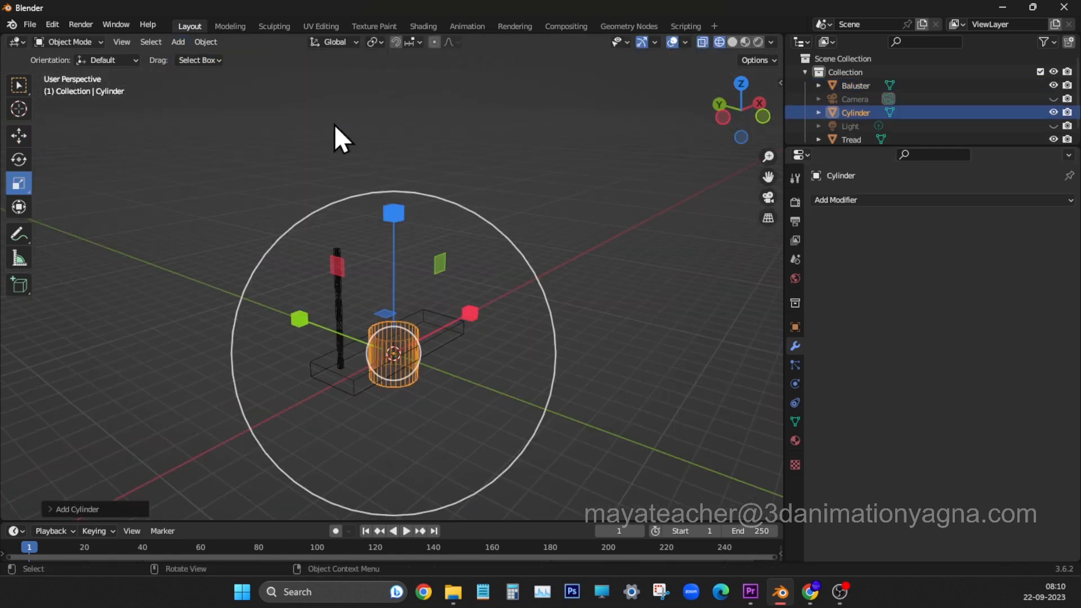
middle_click_drag(335, 125, 512, 343)
left_click(99, 509)
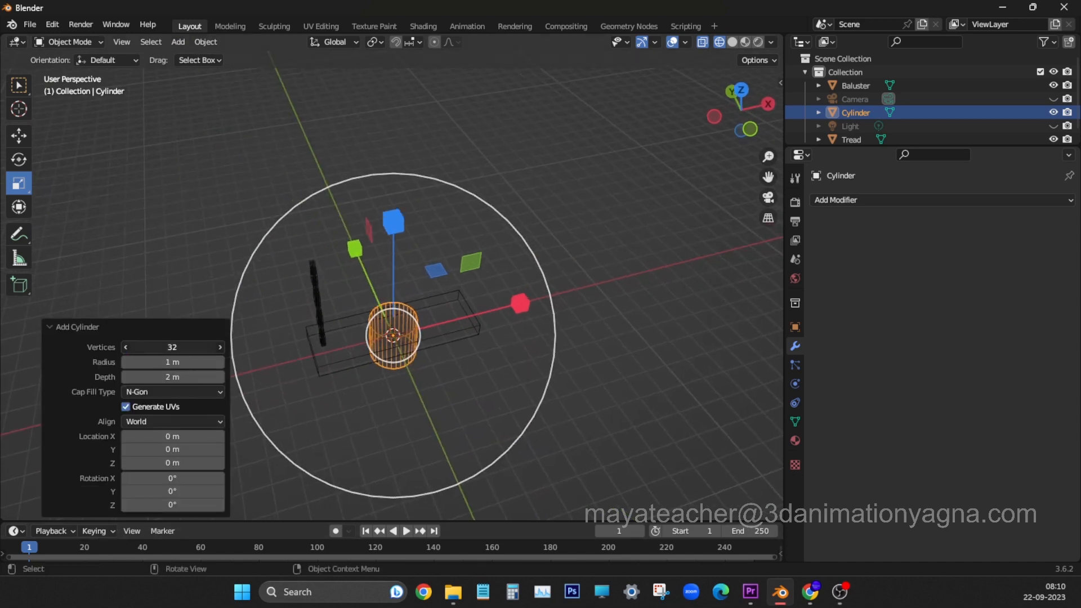
key("KP_7")
key("s")
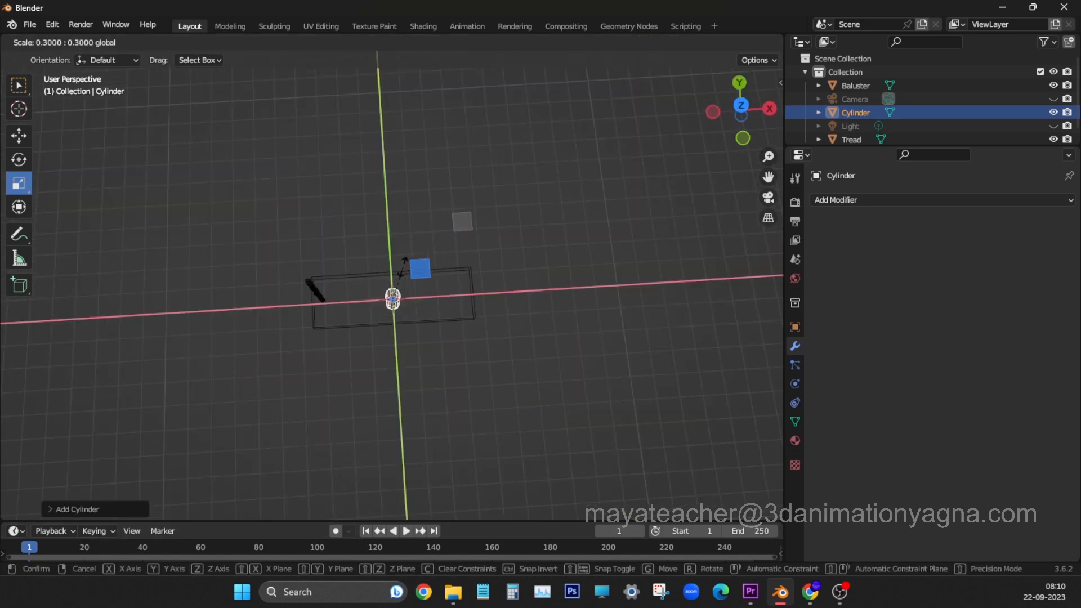
left_click_drag(395, 280, 396, 281, "ctrl")
Raise the cylinder so its base sits at ground level and apply all its transforms.
key("KP_7")
left_click_drag(404, 248, 406, 172, "ctrl")
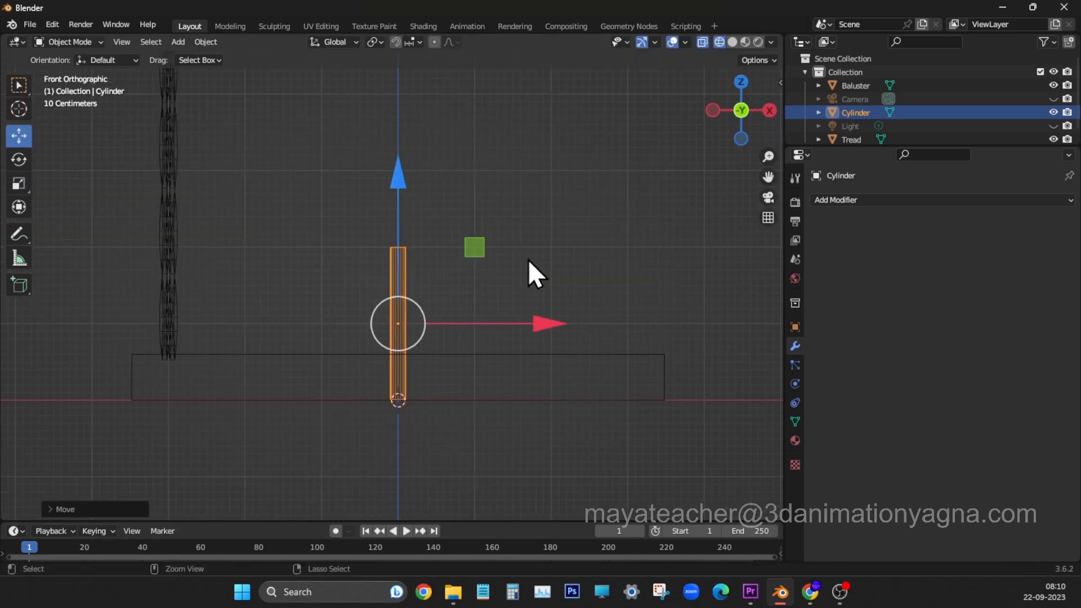
key("ctrl+a")
left_click(526, 259)
Move the cylinder into the centre of the twisted baluster and stretch it along Z to the baluster's full height.
key("s")
left_click_drag(400, 259, 401, 105, "ctrl")
key("g")
scroll(414, 404, "down", 3)
left_click_drag(401, 402, 272, 379)
key("KP_Decimal")
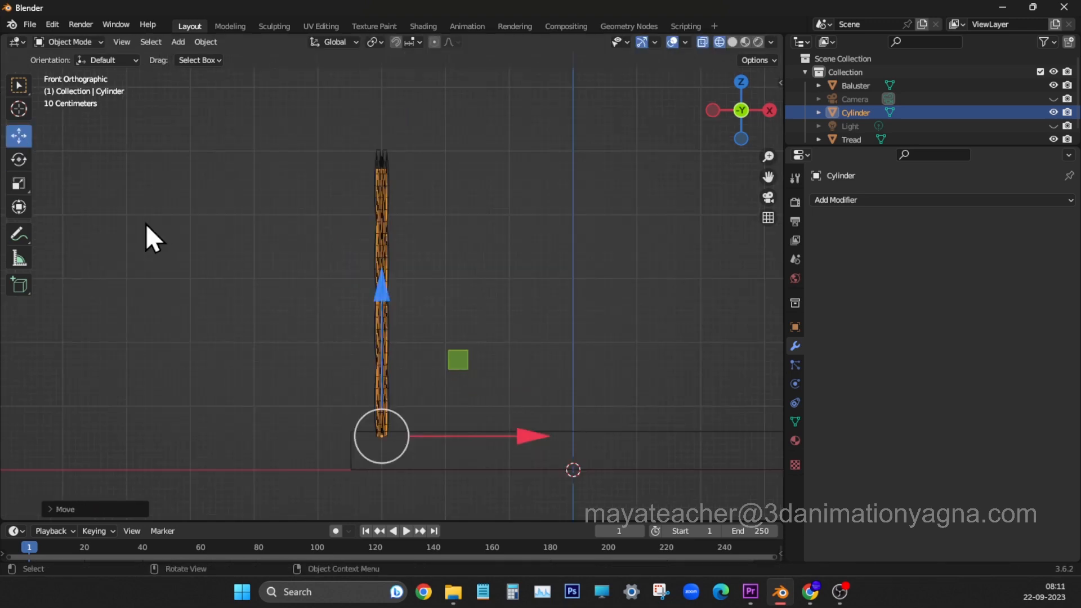
left_click(25, 176)
left_click_drag(381, 297, 381, 291)
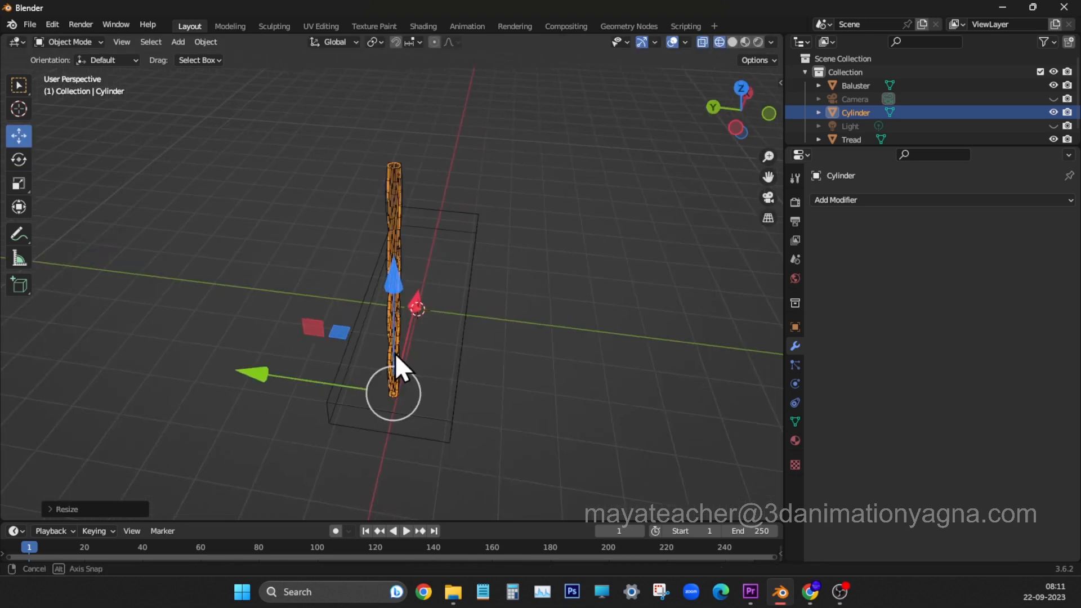
Move the cylinder along Y to stand beside the twisted baluster and add an edge loop just above its base.
left_click_drag(272, 385, 326, 378)
key("Tab")
key("ctrl+r")
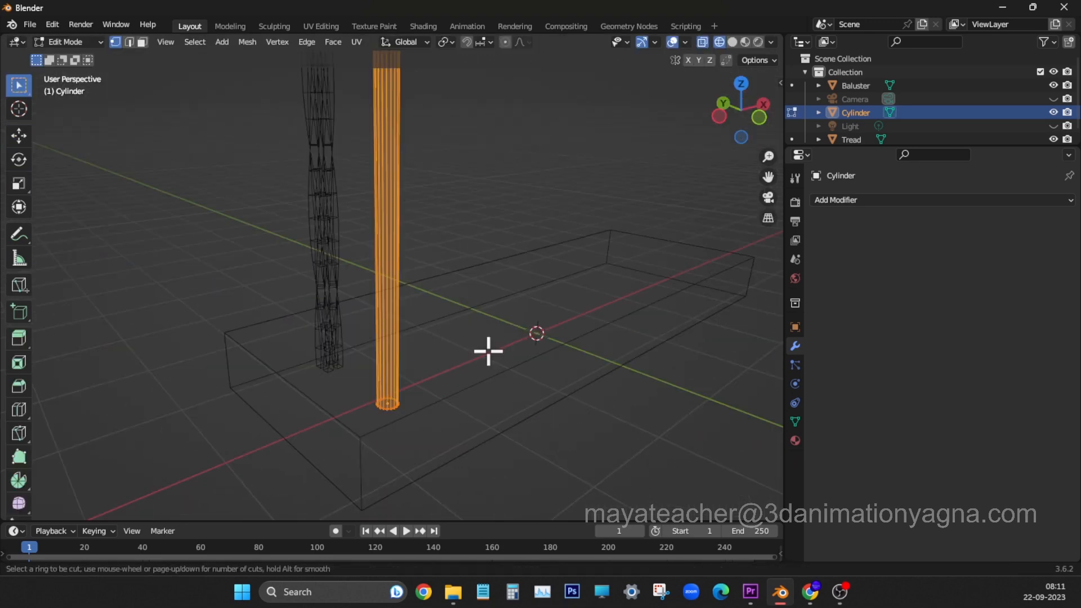
left_click(386, 167)
left_click(363, 90)
scroll(473, 287, "up", 6)
left_click(473, 287)
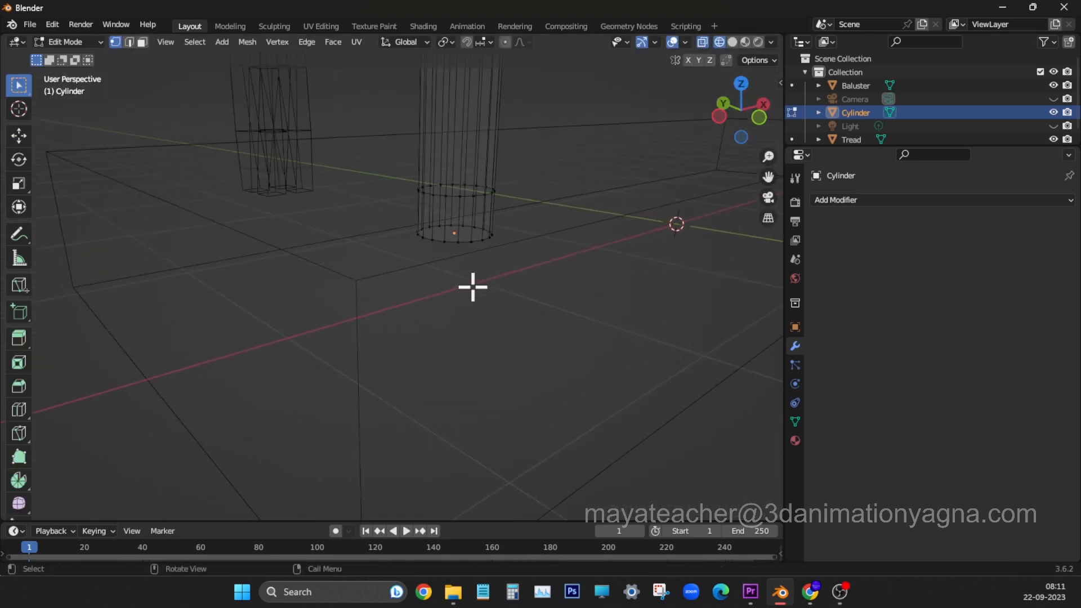
Select the ring of faces at the cylinder's base and extrude them along normals into a slightly wider collar.
middle_click_drag(473, 287, 434, 355, "shift")
key("3")
left_click_drag(316, 324, 446, 360)
middle_click_drag(446, 348, 443, 365)
key("alt+e")
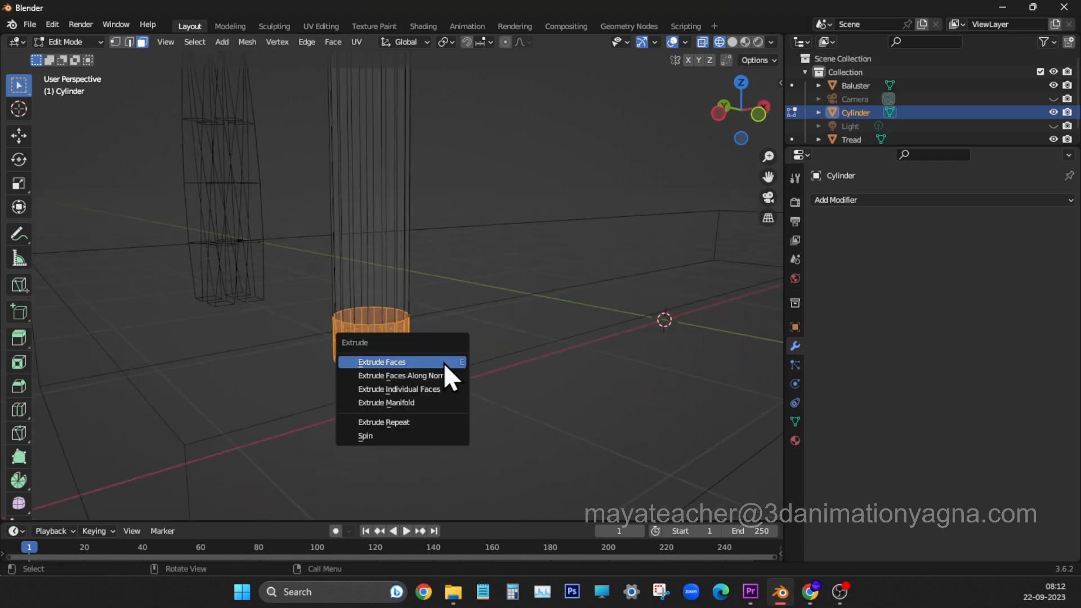
left_click(447, 374)
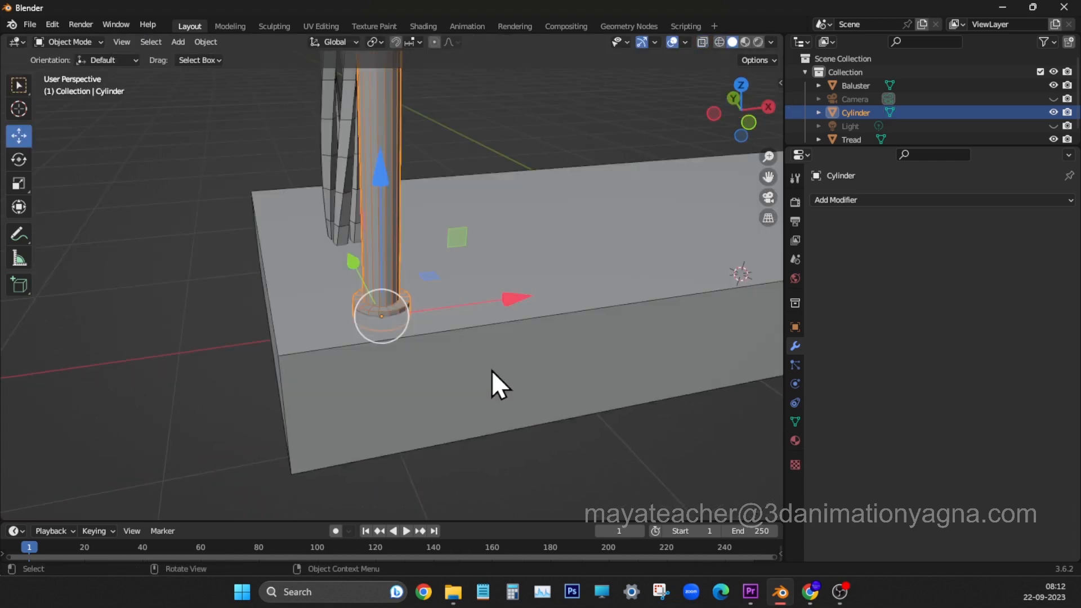
Rename the cylinder as baluster2.
scroll(492, 372, "down", 4)
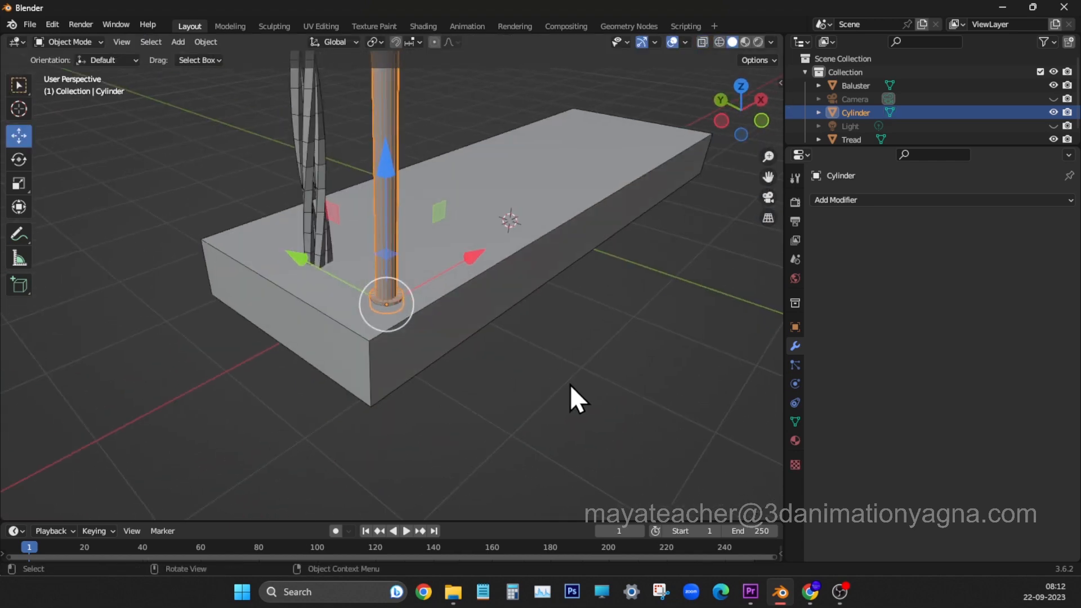
double_click(856, 112)
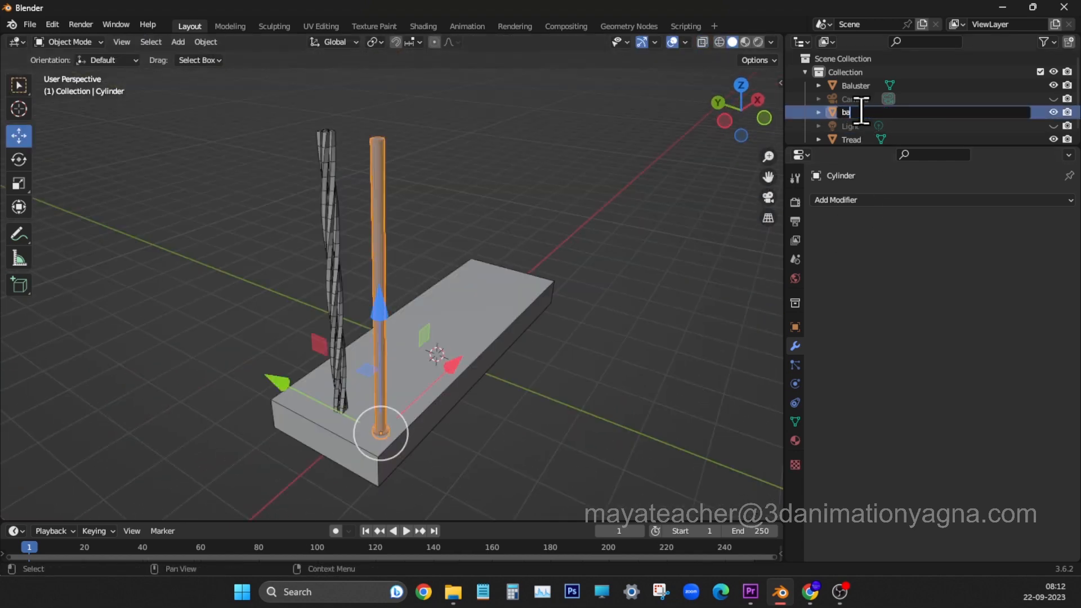
type("baluster")
type("2")
key("Return")
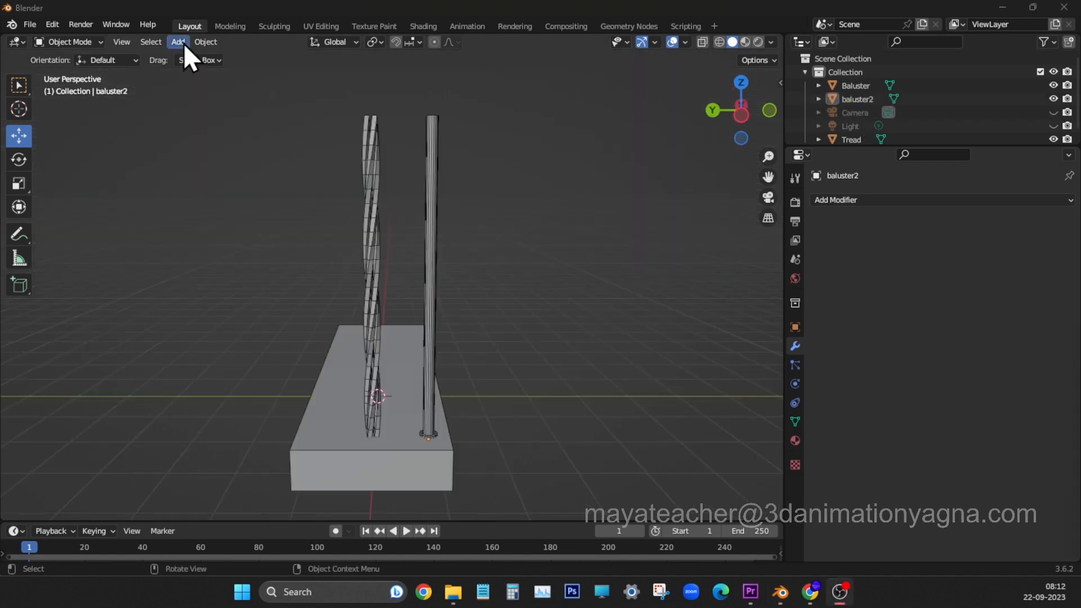
Add a cube at the world centre and scale it down along X and to about 0.4 along Z.
left_click(179, 42)
mouse_move(198, 53)
left_click(332, 66)
key("shift+space")
key("s")
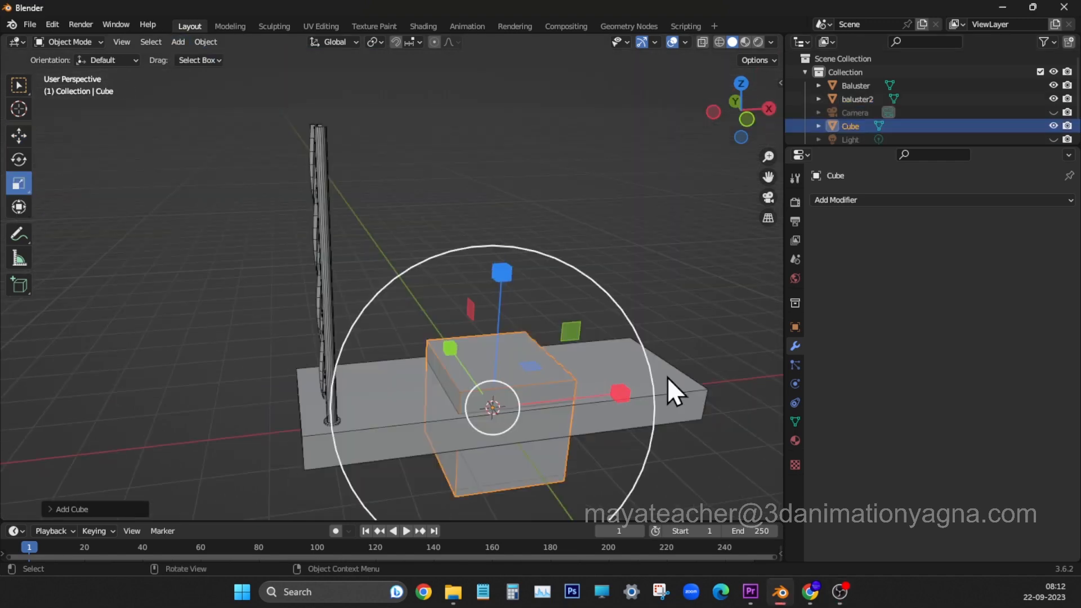
left_click_drag(619, 392, 549, 402)
middle_click_drag(495, 459, 472, 282)
left_click_drag(473, 281, 476, 365)
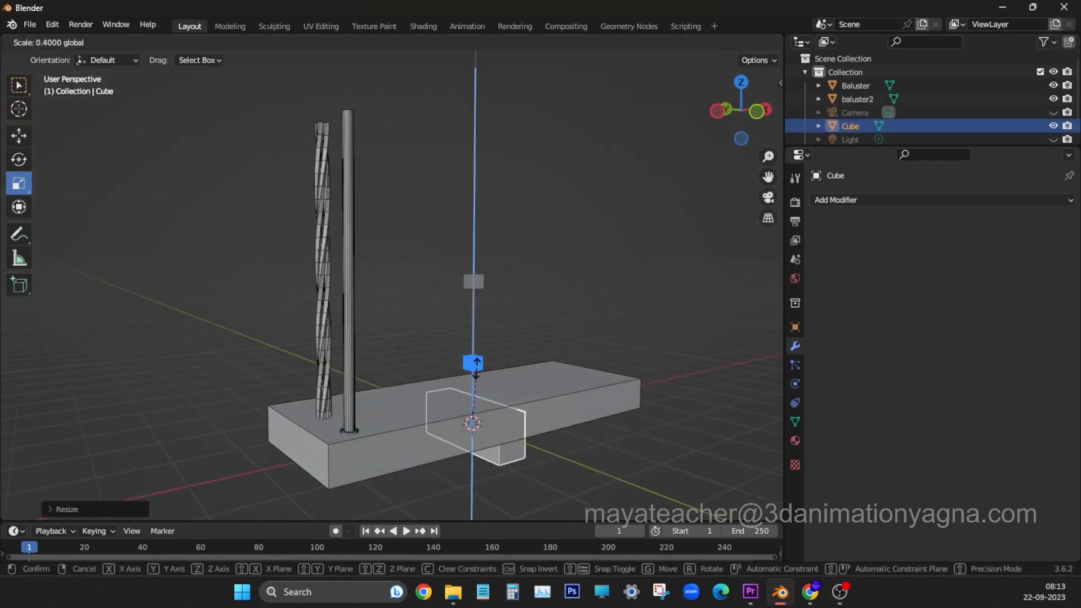
left_click_drag(662, 452, 594, 451)
Snap the cube onto the tops of the balusters and centre it over both of them along X and Y.
left_click_drag(471, 400, 340, 91)
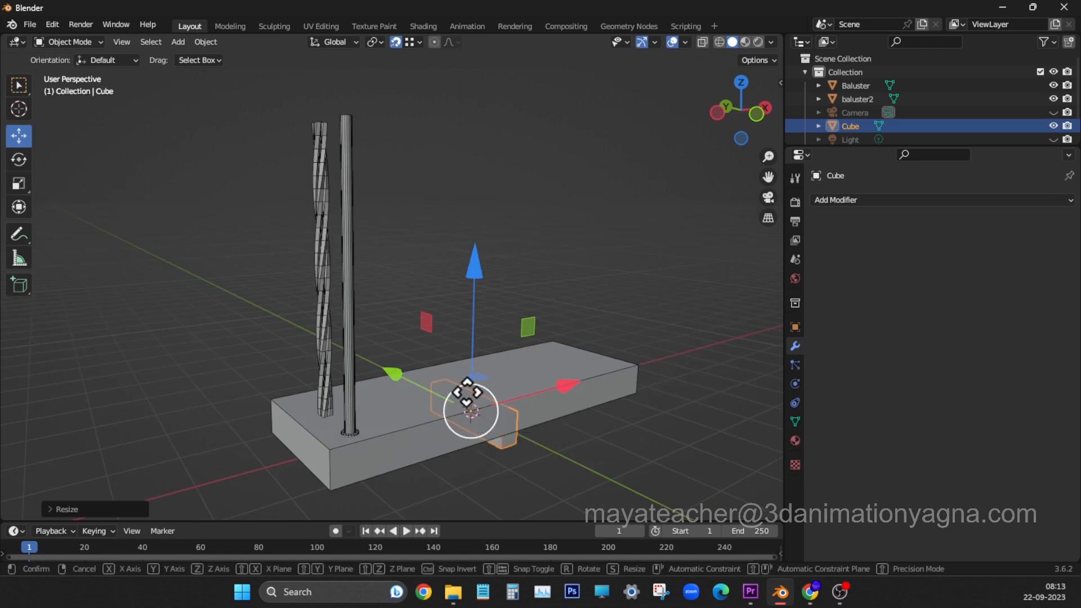
key("KP_1")
left_click_drag(551, 285, 459, 287)
key("KP_3")
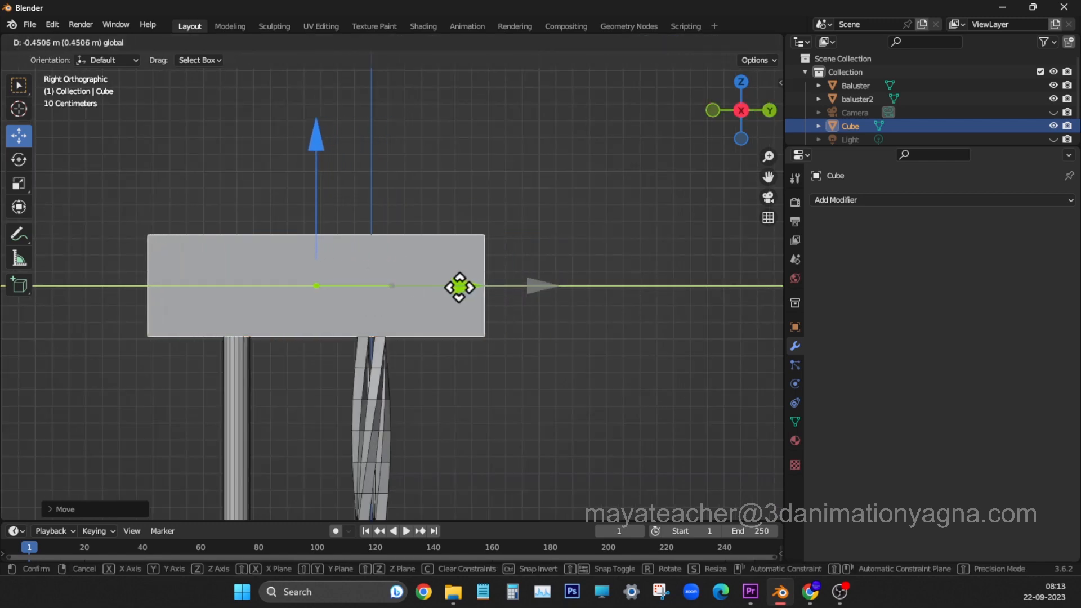
left_click_drag(455, 288, 454, 288)
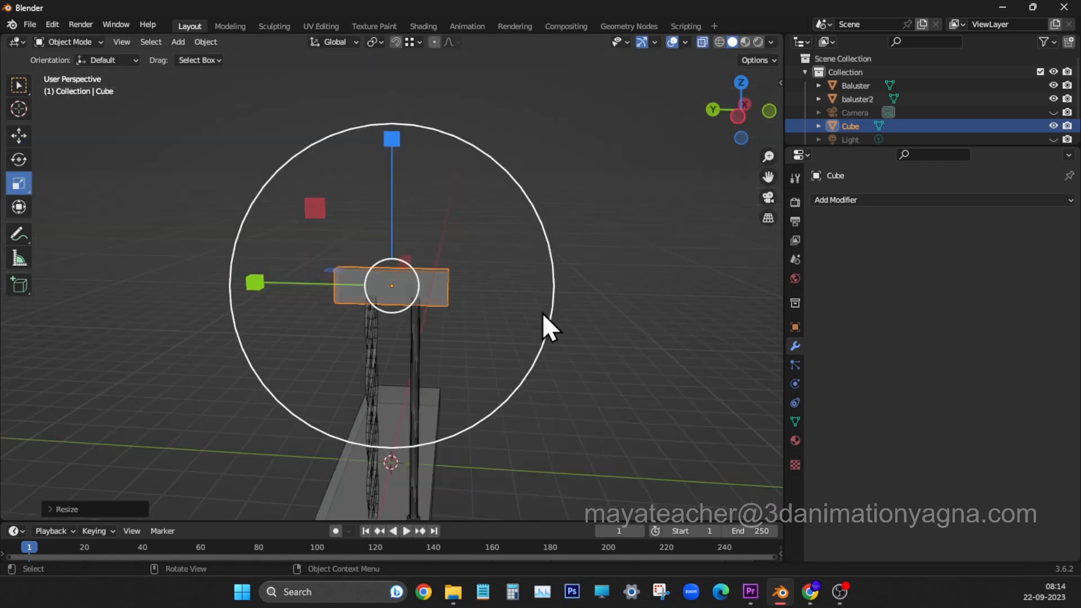
Rename the cube above the balusters as handrail.
middle_click_drag(544, 315, 469, 358)
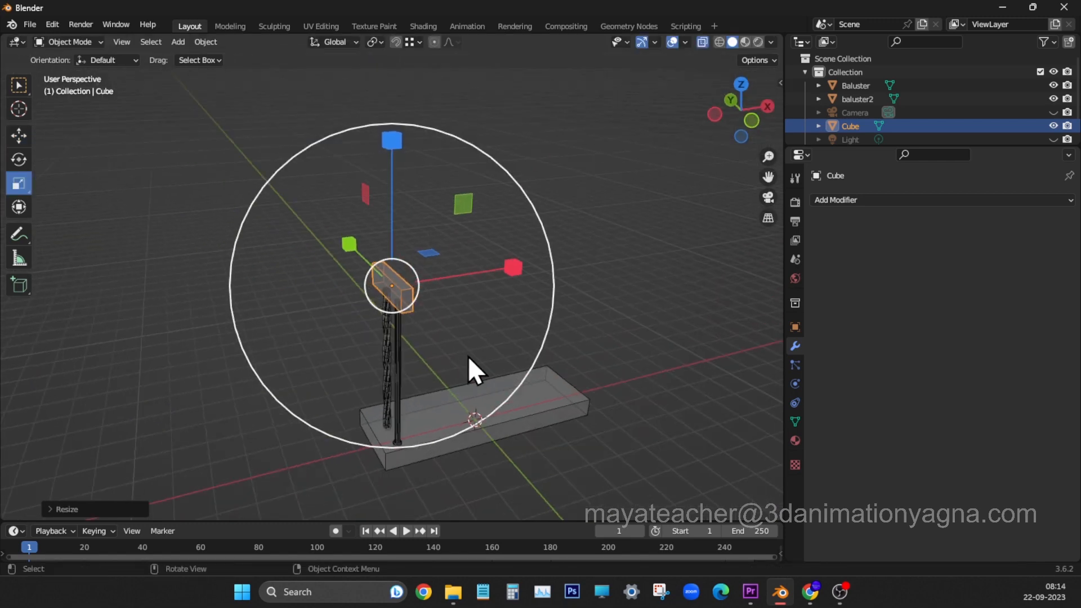
left_click(604, 363)
middle_click_drag(601, 365, 498, 412)
left_click(851, 125)
scroll(850, 120, "down", 1)
double_click(850, 112)
type("handrail")
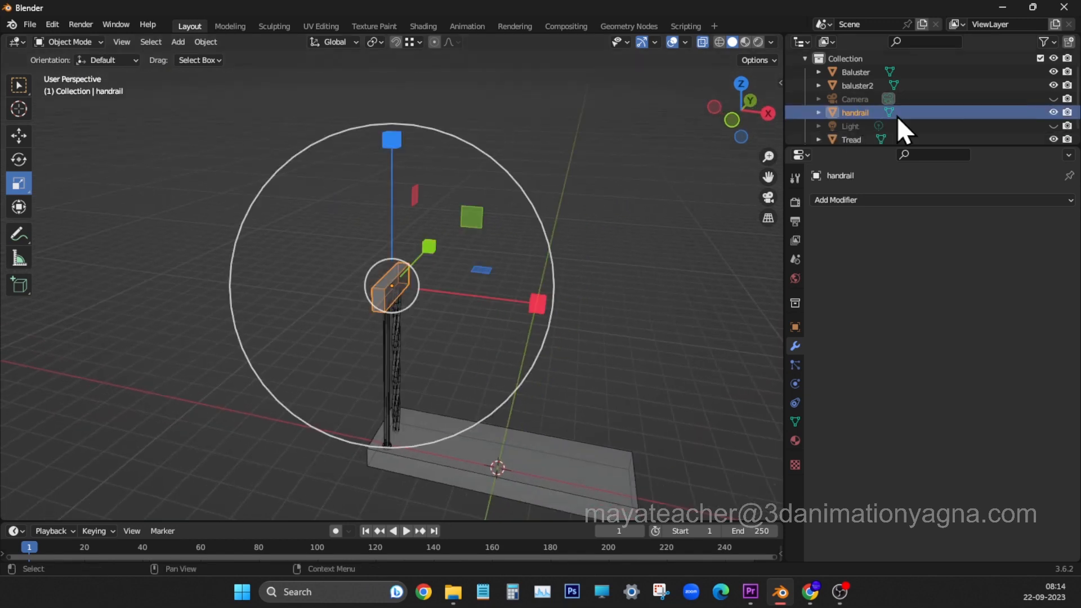
Move both balusters, the handrail and the tread together along negative X until the tread's inner end nears the world origin, and apply their transforms.
left_click(822, 86)
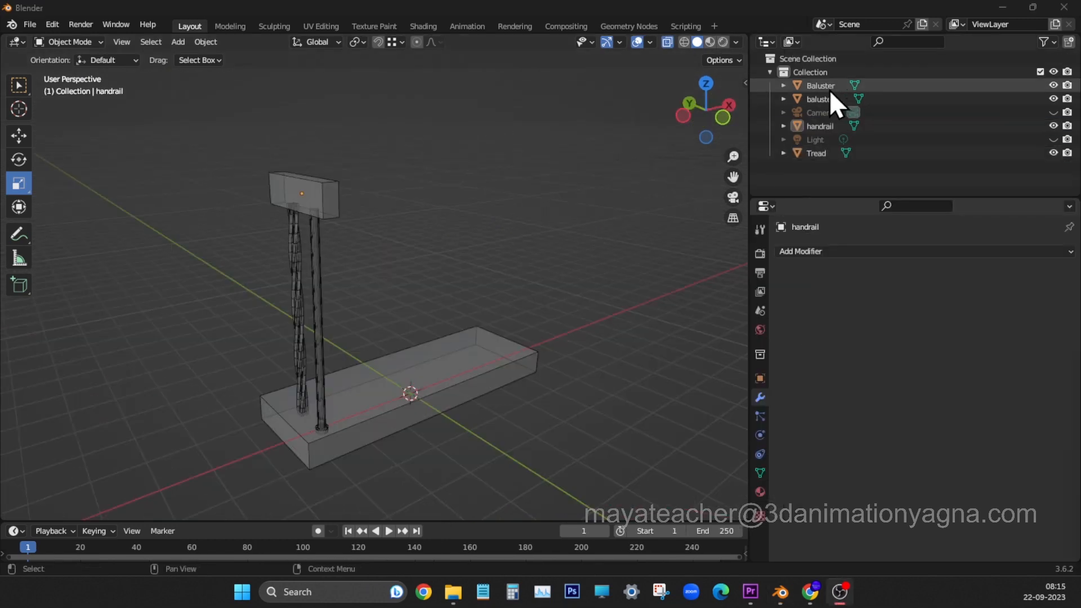
left_click(822, 99, "ctrl")
left_click(819, 126, "ctrl")
left_click(816, 153, "ctrl")
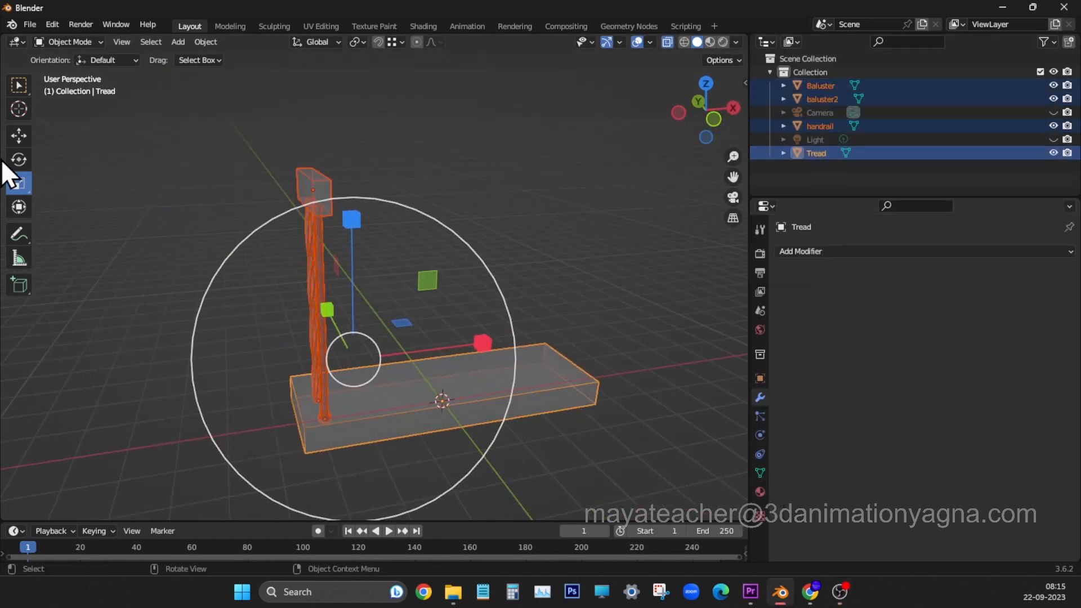
left_click(19, 135)
middle_click_drag(371, 311, 524, 310)
left_click_drag(524, 310, 301, 330)
scroll(304, 332, "down", 2)
left_click_drag(356, 310, 322, 310)
middle_click_drag(366, 357, 438, 350)
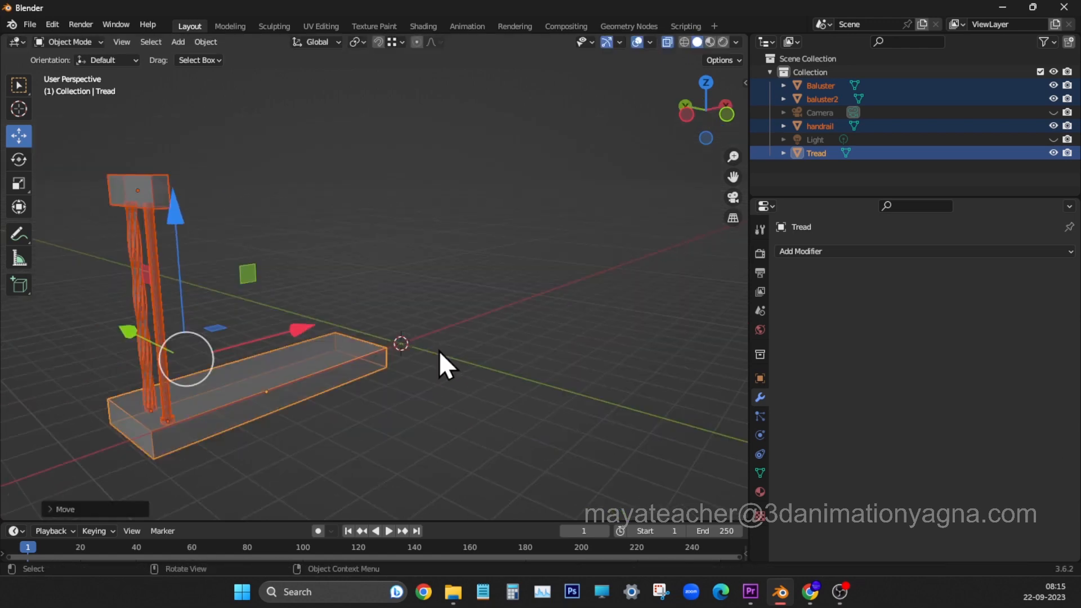
key("ctrl+a")
left_click(523, 267)
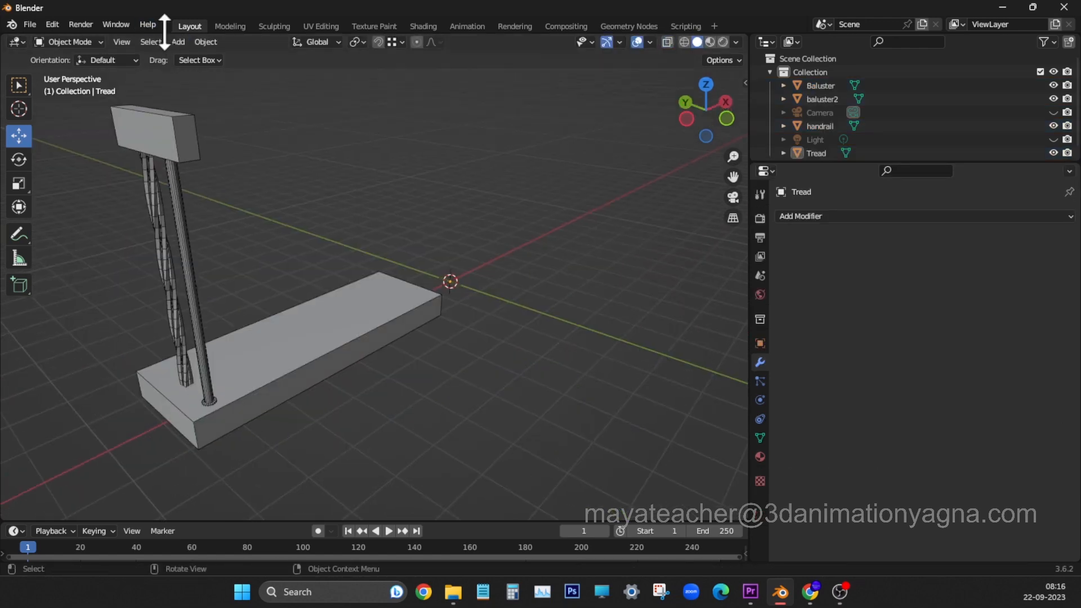
Add a Plain Axes empty at the world origin.
left_click(178, 42)
mouse_move(211, 190)
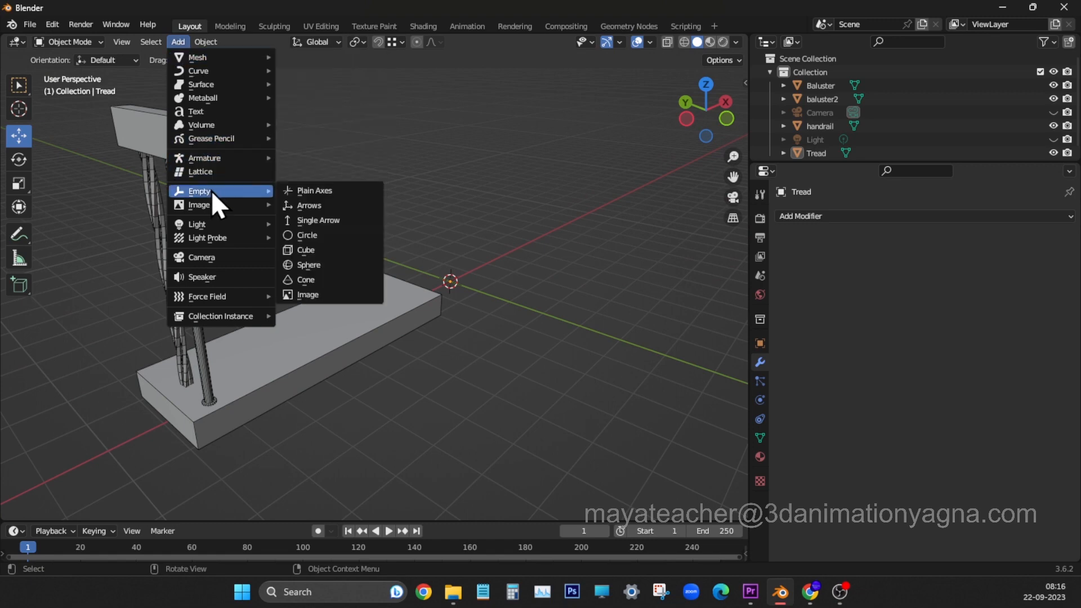
left_click(346, 192)
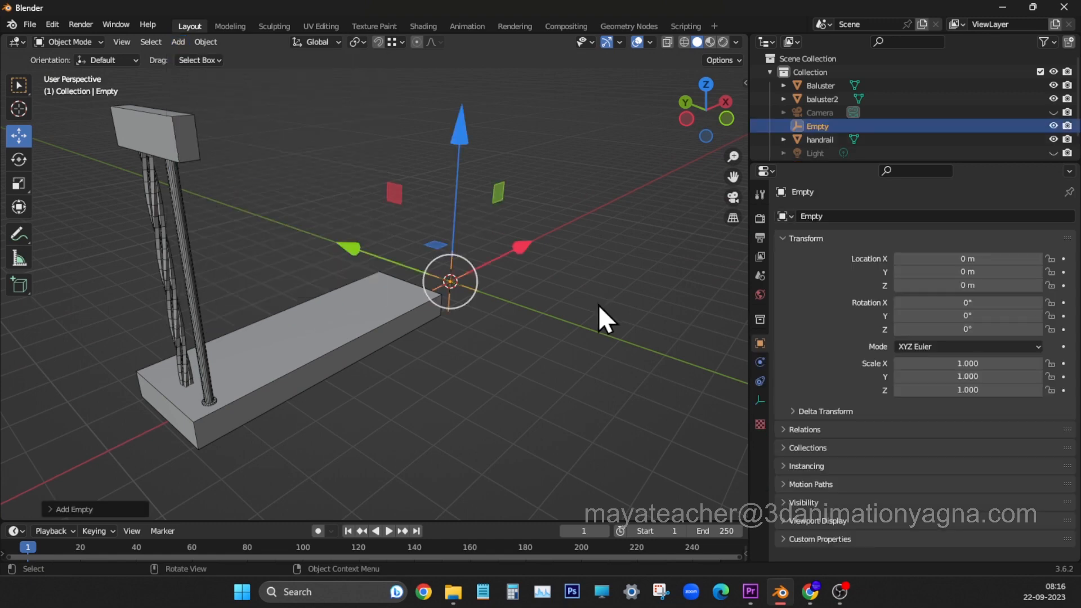
Add an Array modifier to the tread with a count of 60, Relative Offset off and Object Offset using Empty.
left_click(907, 218)
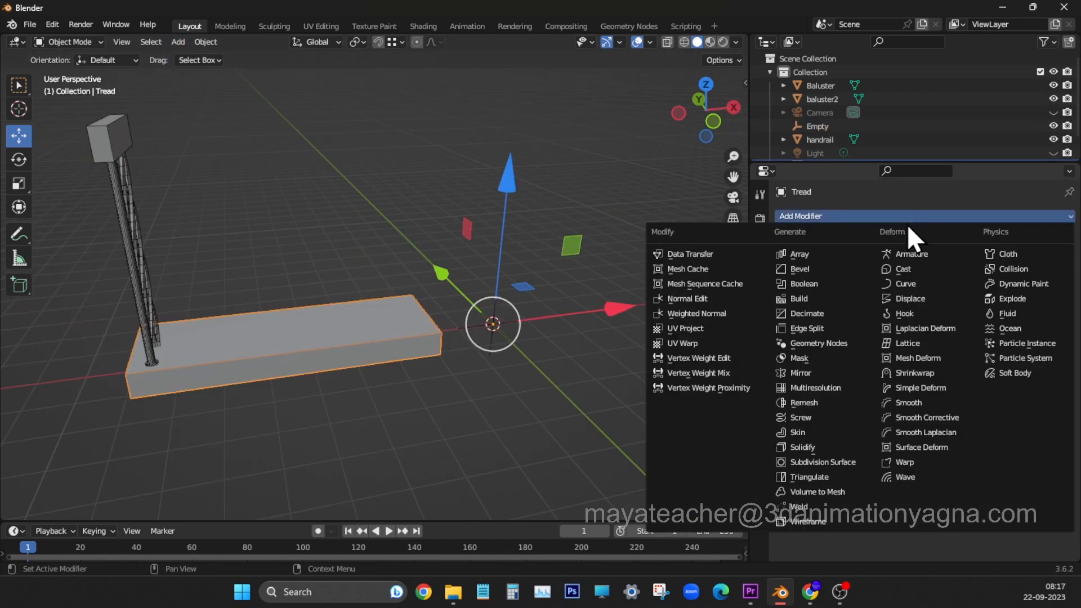
left_click(829, 253)
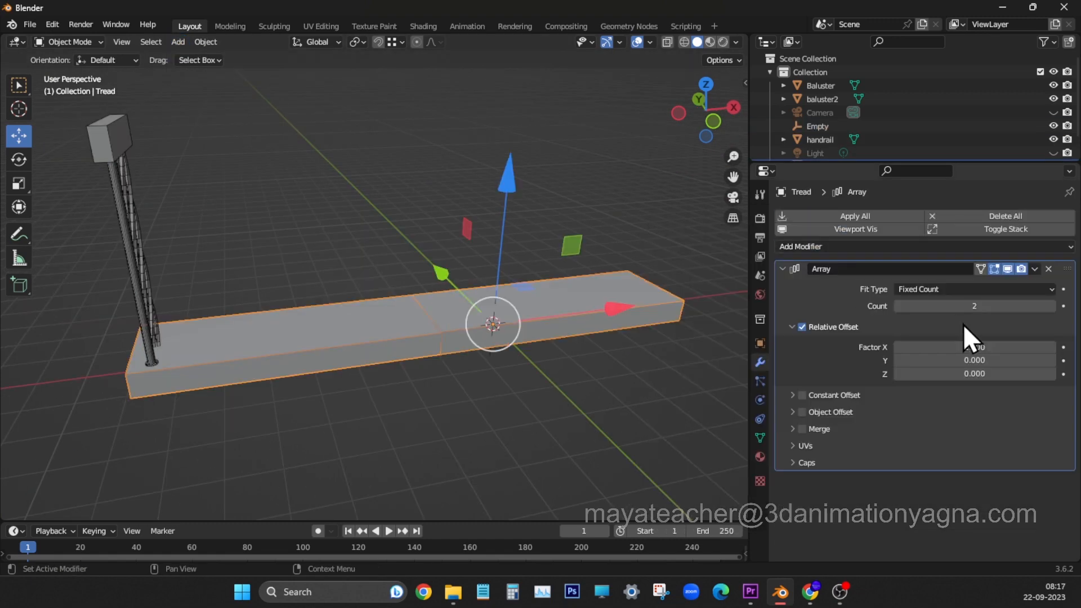
left_click(802, 328)
left_click(792, 327)
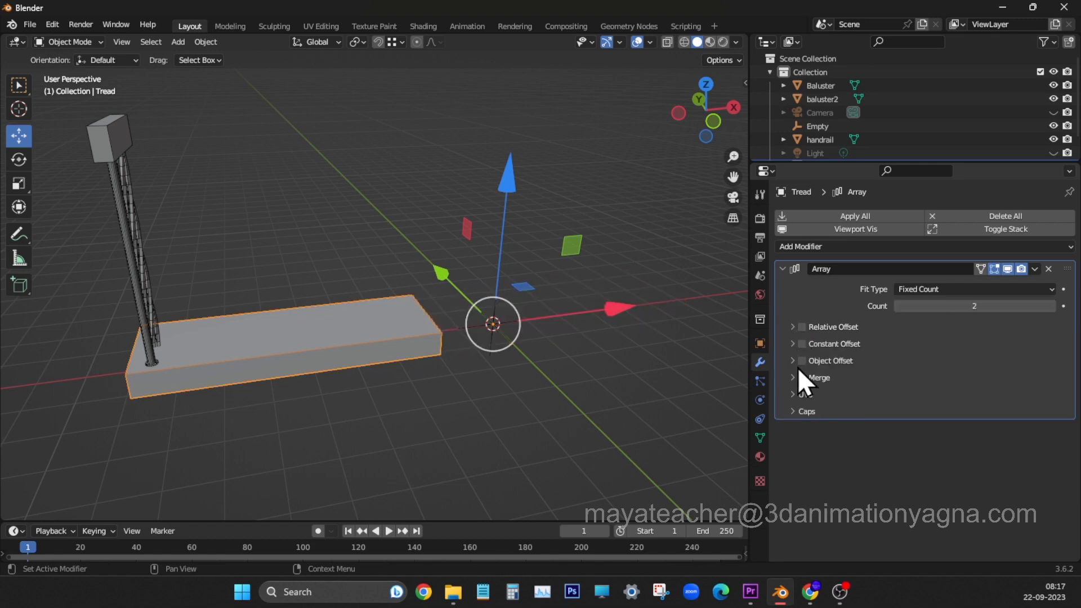
left_click(793, 360)
left_click(802, 361)
left_click(939, 381)
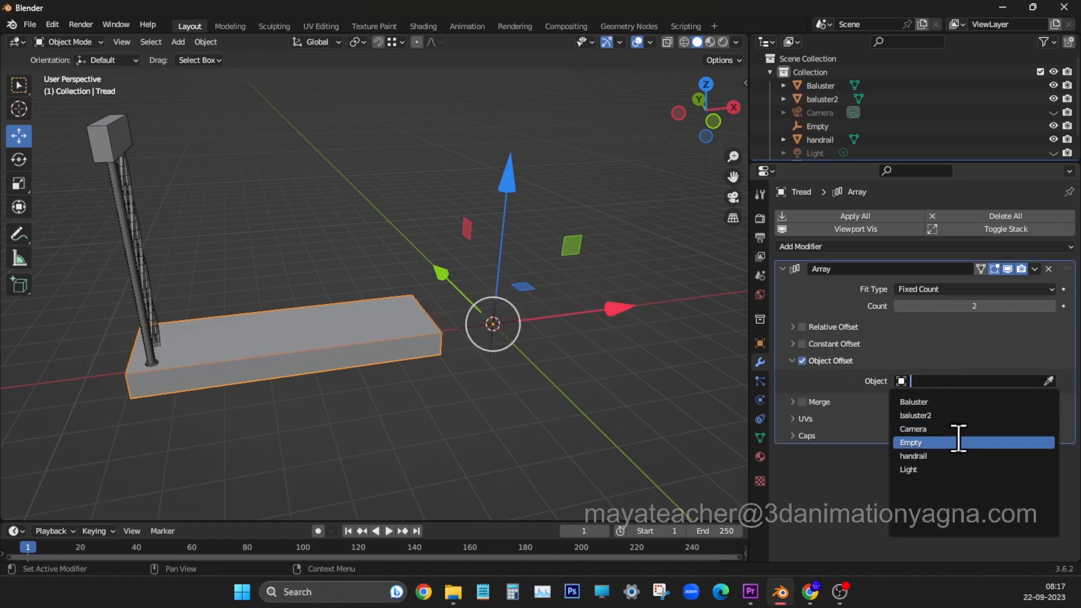
left_click(959, 440)
left_click(1011, 305)
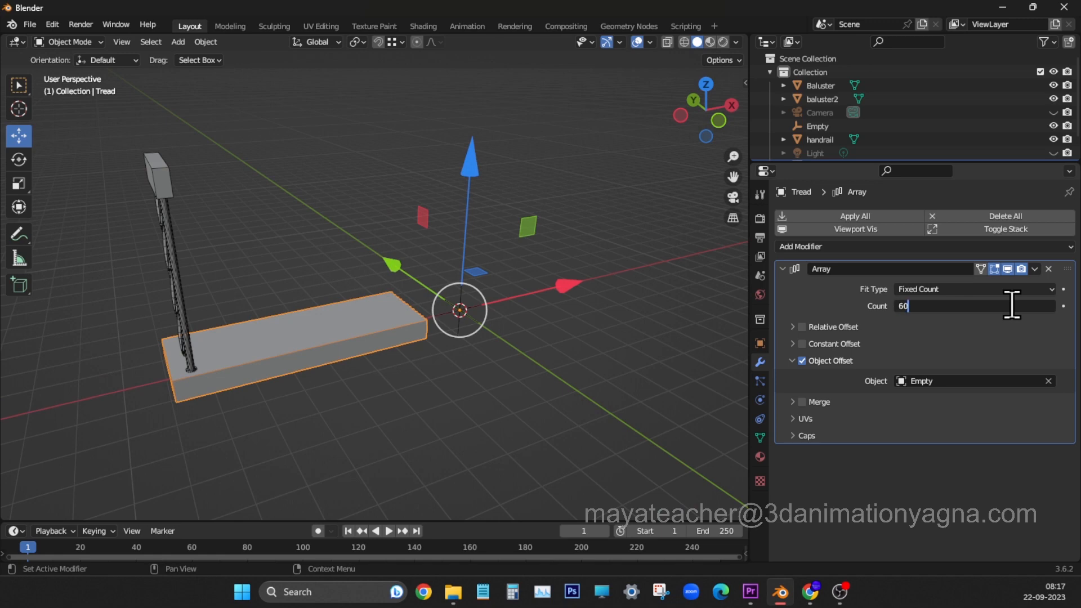
Raise the Empty about 0.24 m along Z to stack the arrayed treads, and show its transform values.
left_click(820, 127)
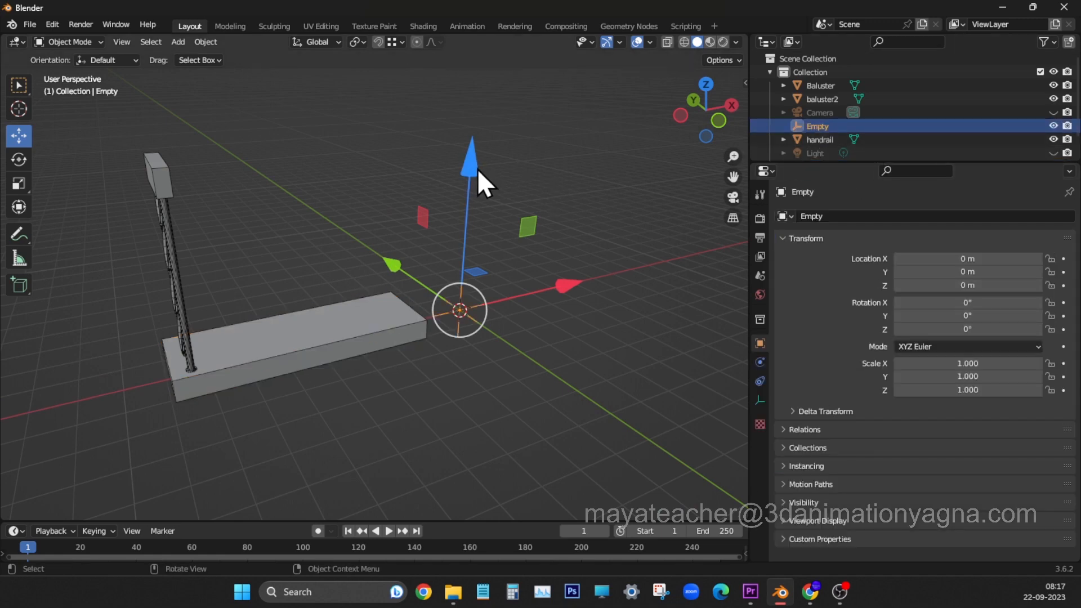
left_click_drag(476, 171, 474, 155)
scroll(509, 246, "down", 3)
middle_click_drag(508, 246, 504, 323, "shift")
key("n")
Rotate the Empty about Z to fan out the treads, trying -15° and -13° before setting -14°.
left_click(19, 159)
left_click_drag(427, 468, 413, 466)
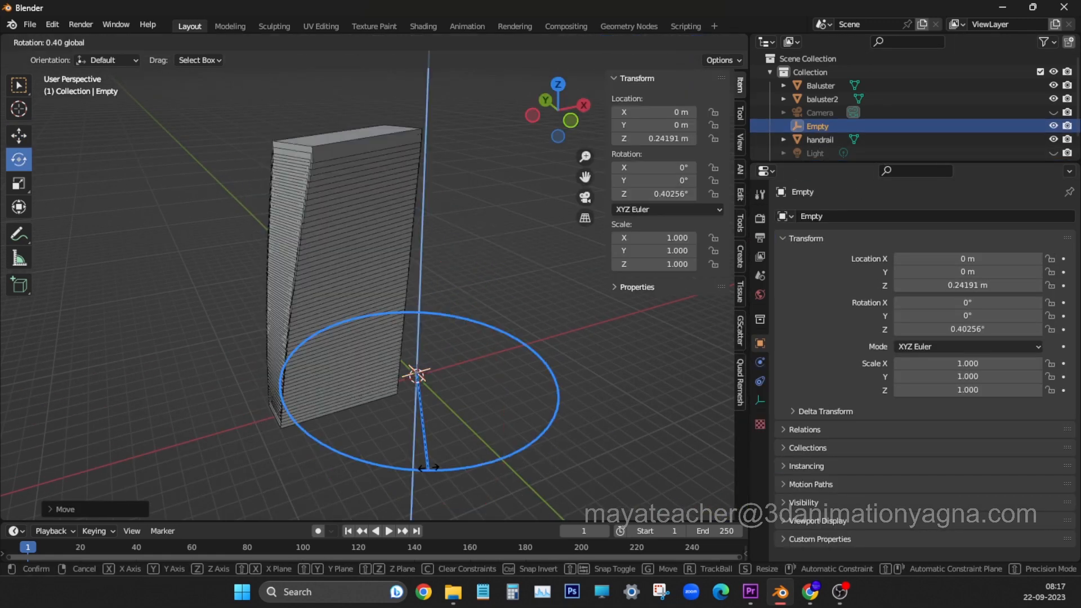
type("-15")
key("Return")
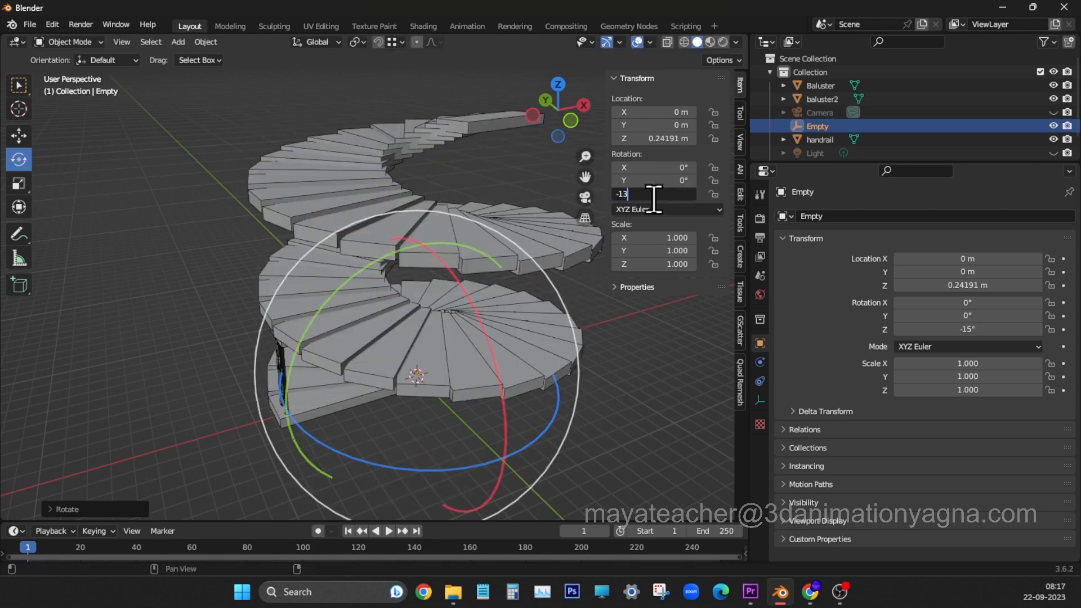
key("Return")
Increase the spacing between treads by trying Empty Z locations of 0.4, 0.5 and 0.55 m, and set it to 0.6 m.
left_click(670, 138)
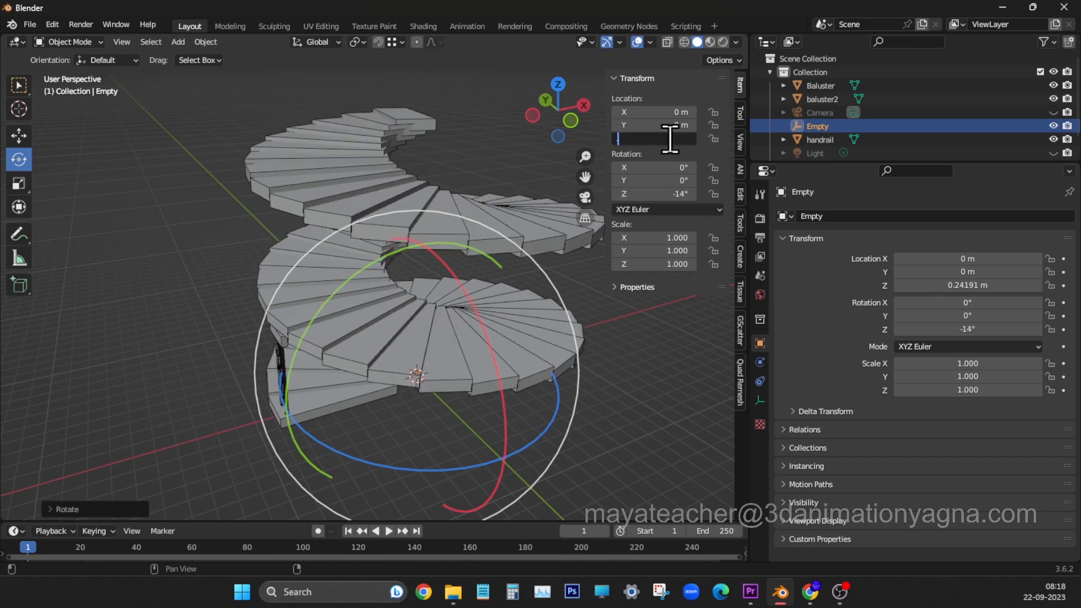
type("0.4")
key("Return")
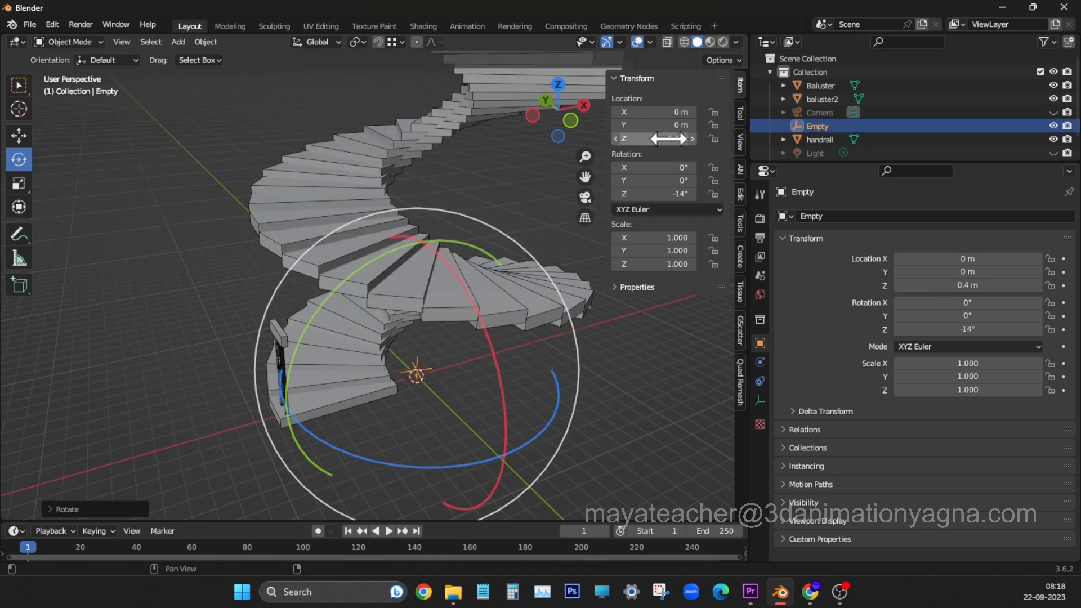
middle_click_drag(403, 295, 407, 392)
key("w")
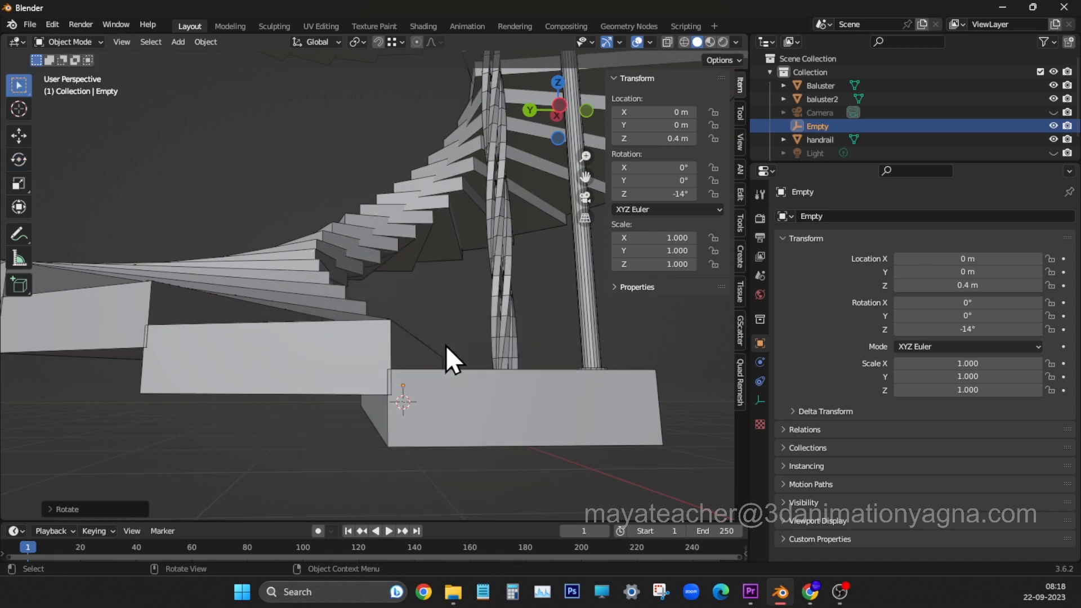
left_click(676, 138)
type(".5")
key("Return")
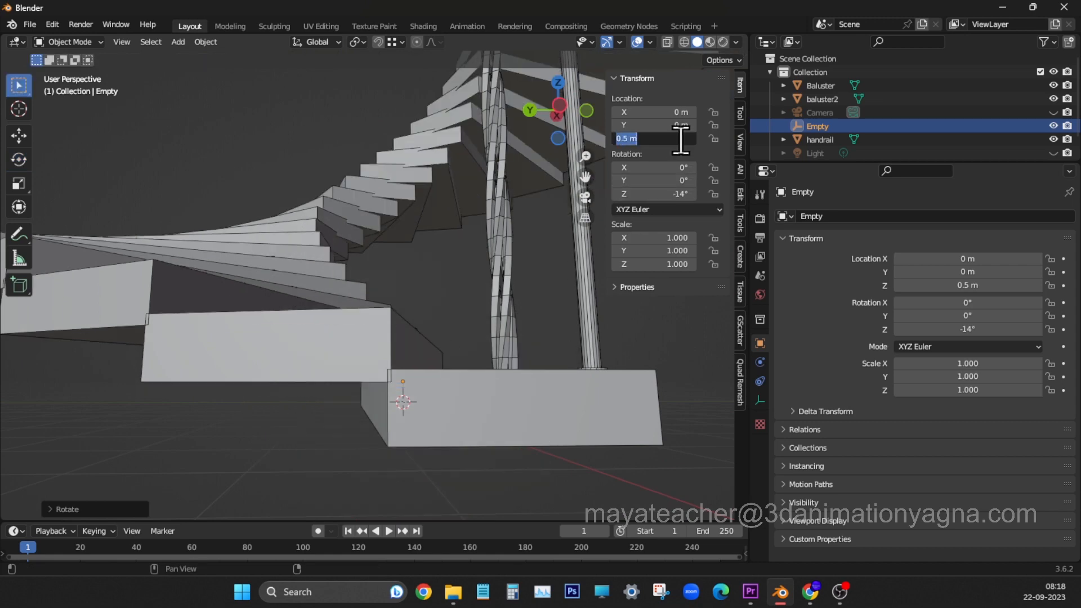
type(".55")
key("Return")
type(".6")
key("Return")
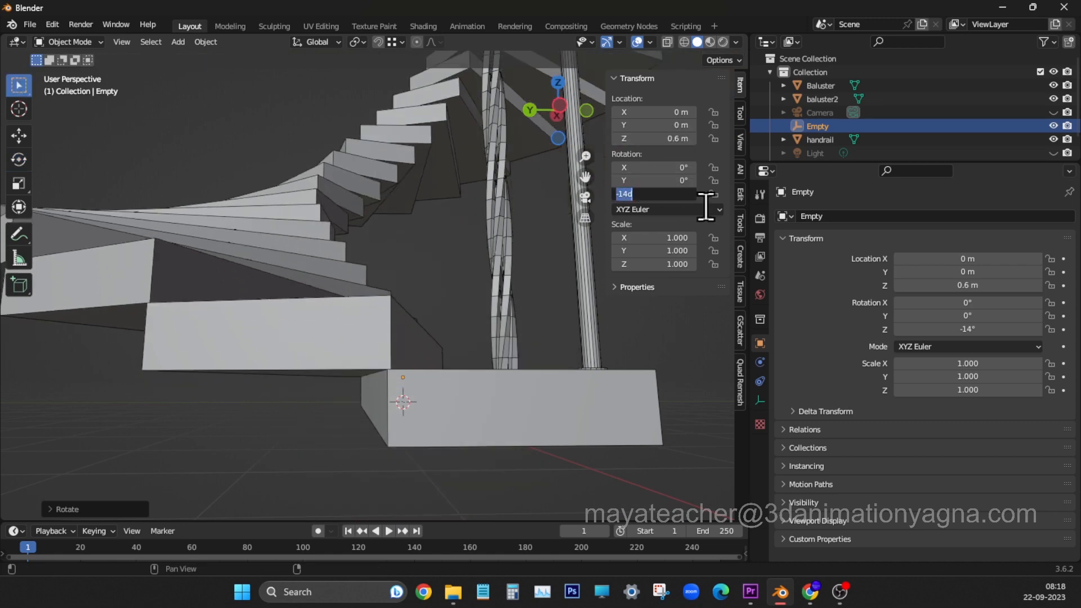
Fine-tune the Empty's Z rotation so neighbouring treads meet, trying -14.5° and setting -14.2°.
type("-14.5")
key("Return")
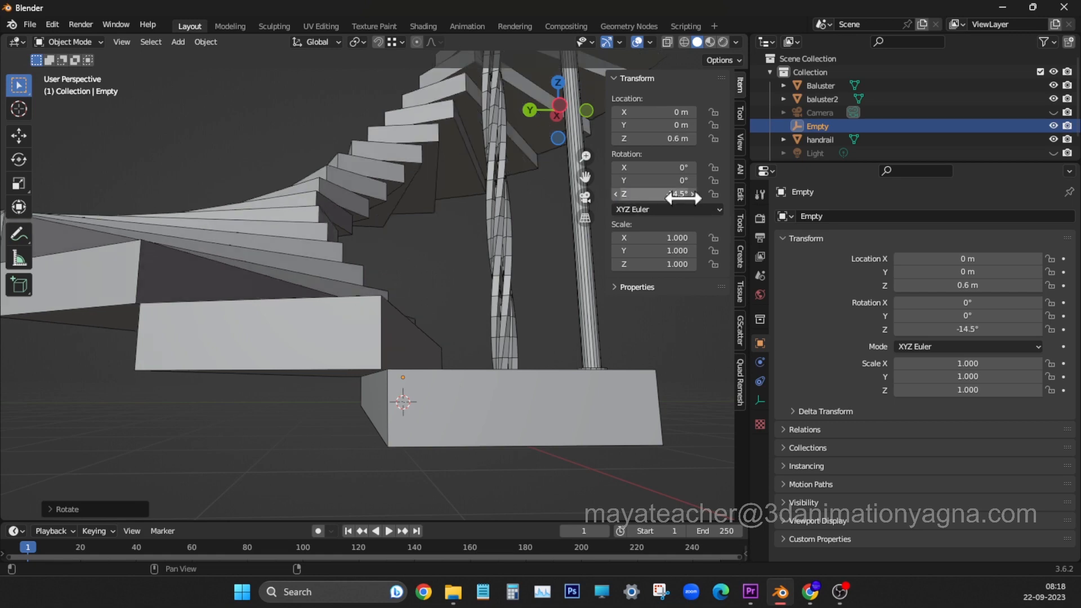
double_click(683, 198)
type("-14.2")
key("Return")
scroll(422, 337, "down", 8)
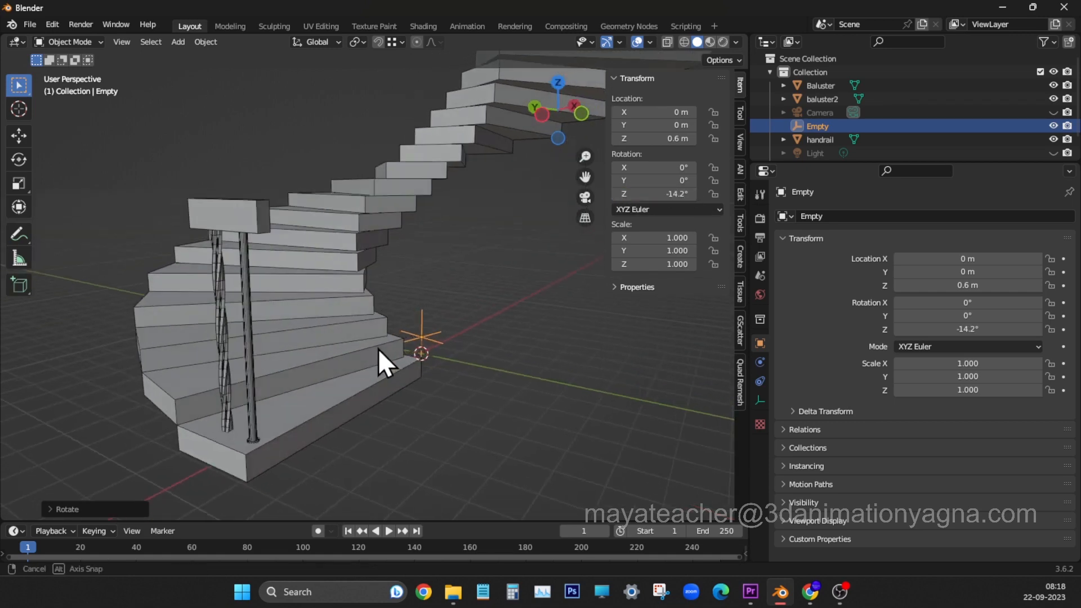
Select both balusters, the handrail and the tread, and copy the tread's Array modifier to the other three objects.
middle_click_drag(316, 290, 414, 272)
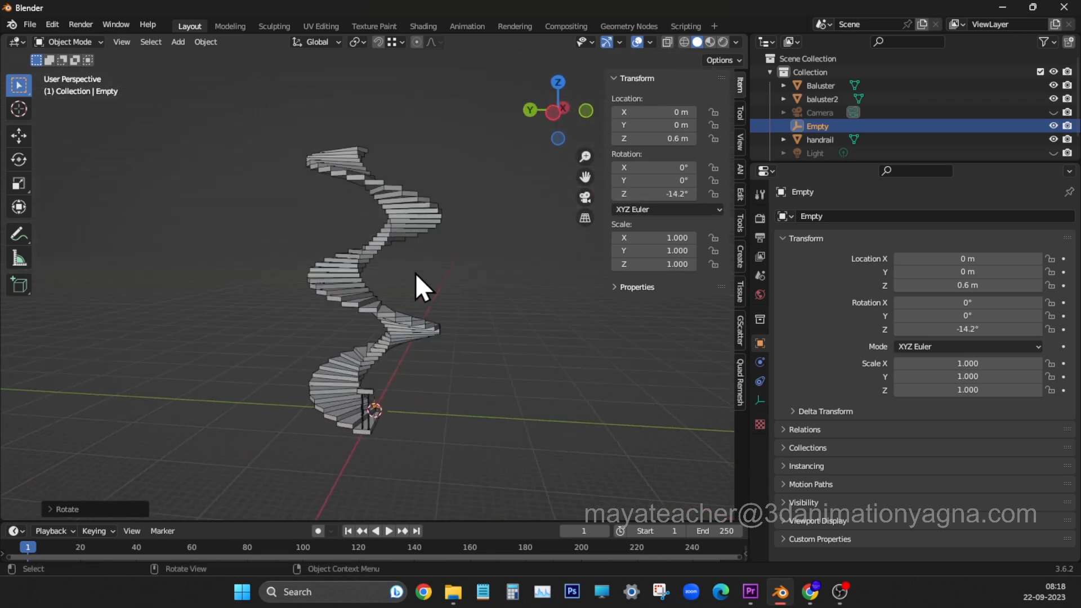
scroll(417, 304, "up", 5)
middle_click_drag(452, 361, 437, 194, "shift")
scroll(436, 195, "up", 7)
left_click(393, 319)
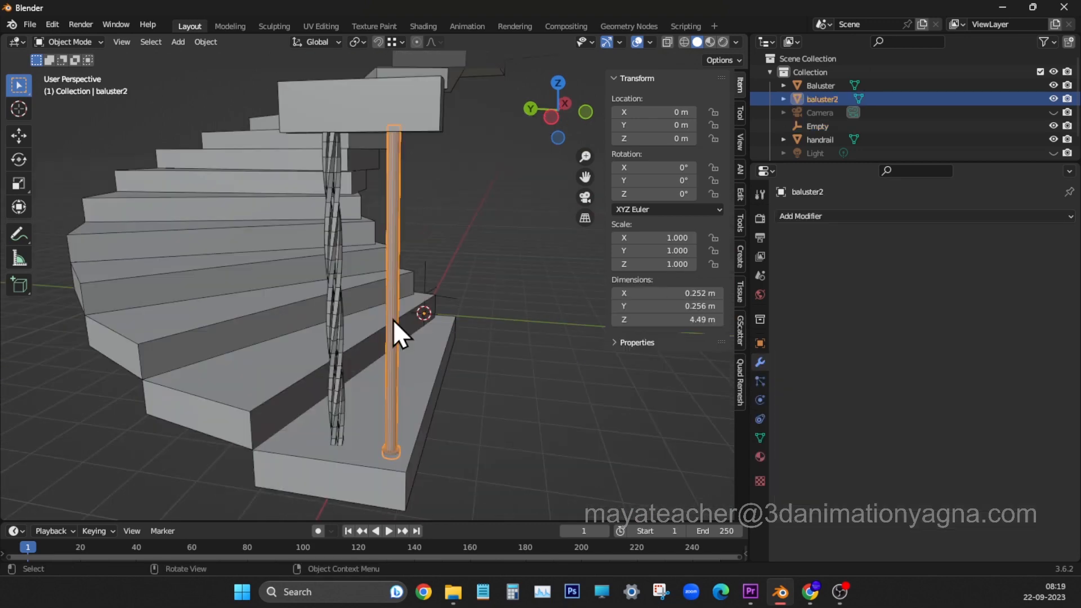
left_click(336, 323, "shift")
left_click(361, 107, "shift")
left_click(431, 386, "shift")
middle_click_drag(431, 386, 573, 373)
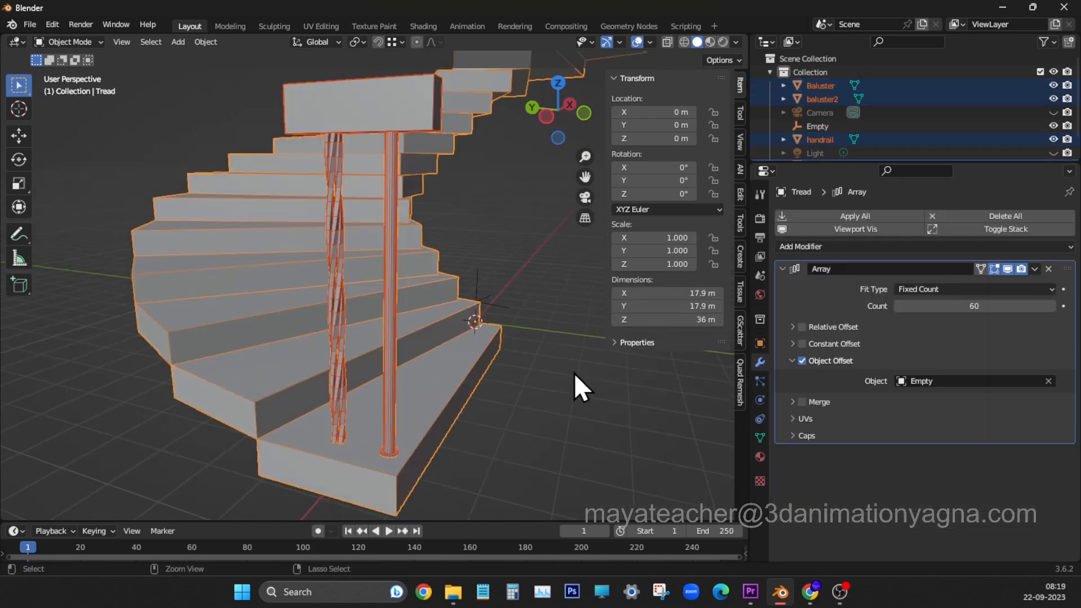
key("ctrl+l")
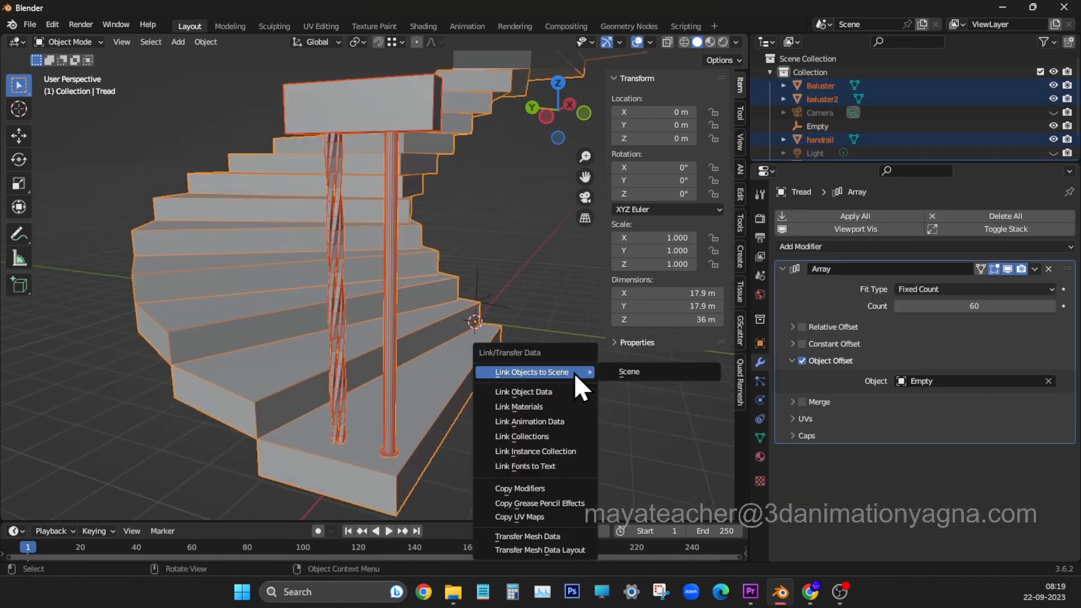
left_click(563, 487)
Edit the handrail piece in X-ray and raise its far-end vertices to meet the next arrayed piece.
middle_click_drag(563, 487, 437, 393)
left_click(457, 267)
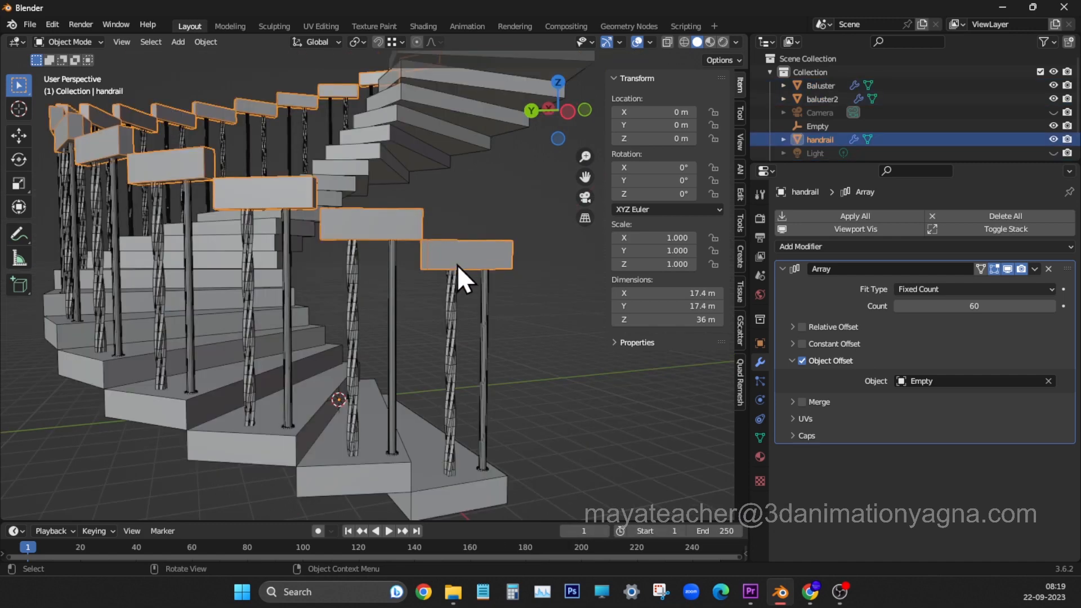
key("Tab")
middle_click_drag(454, 259, 449, 306)
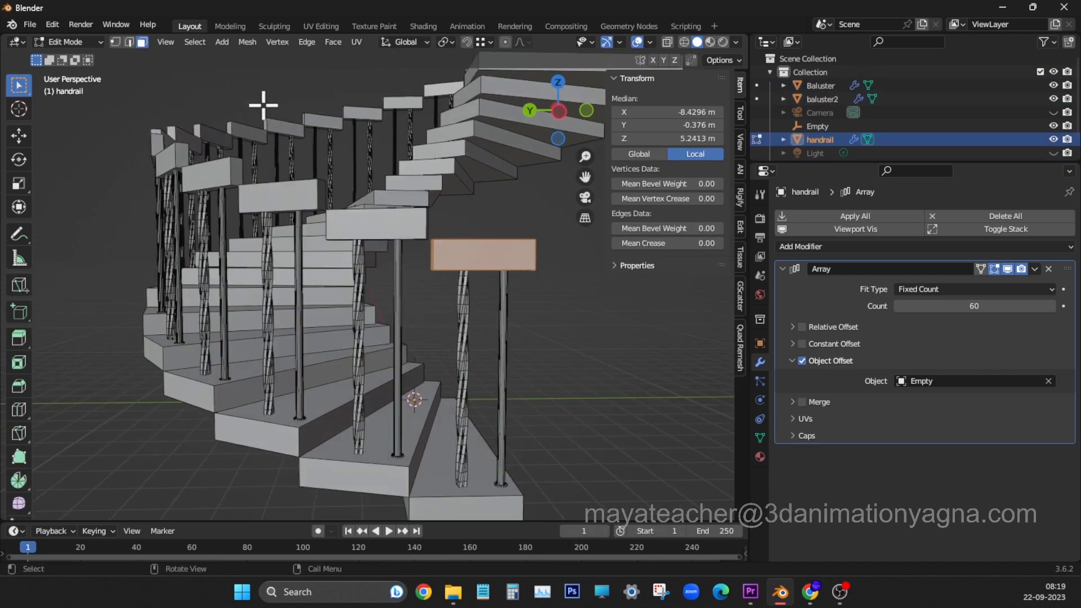
left_click(667, 43)
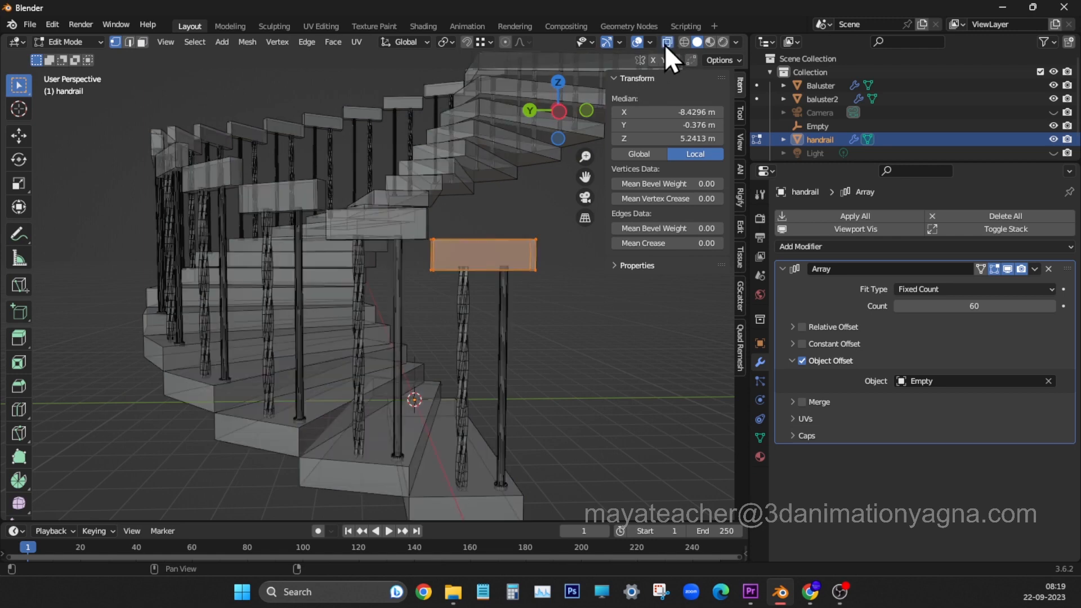
left_click_drag(420, 295, 417, 294)
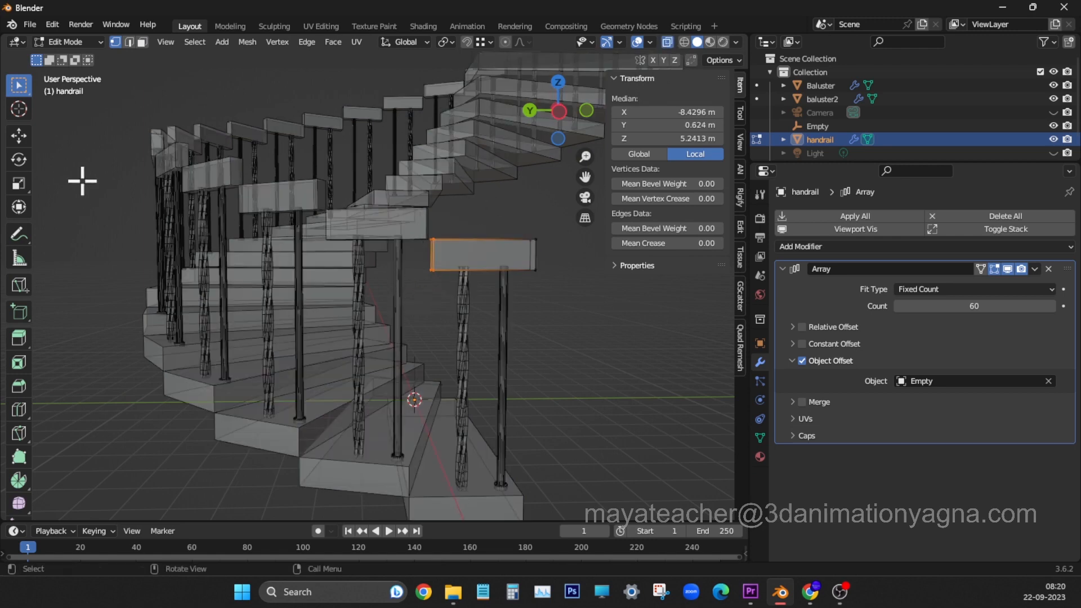
left_click(19, 135)
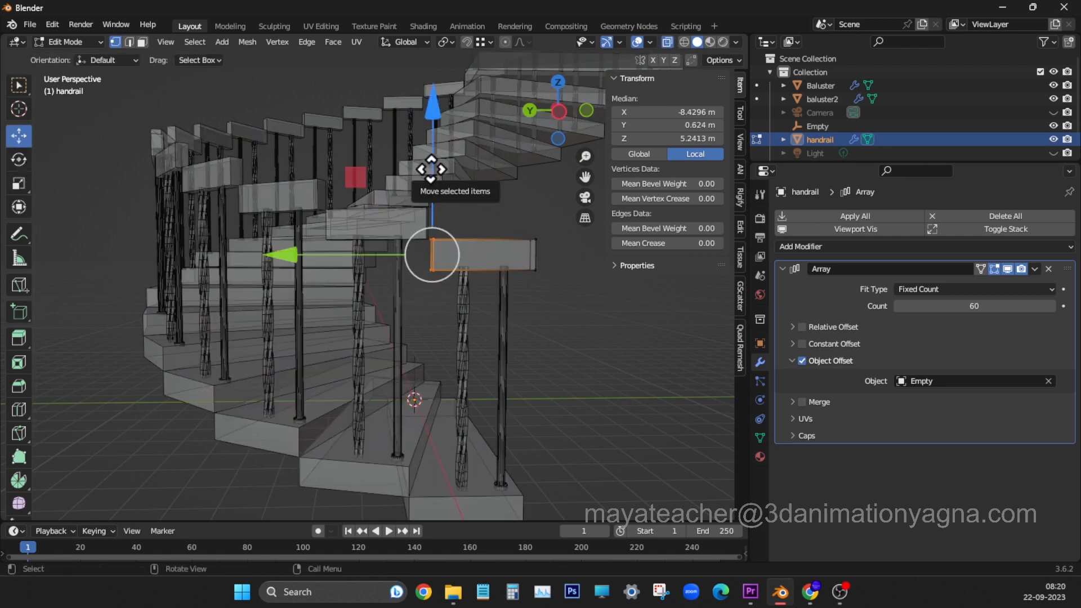
left_click_drag(431, 168, 434, 148)
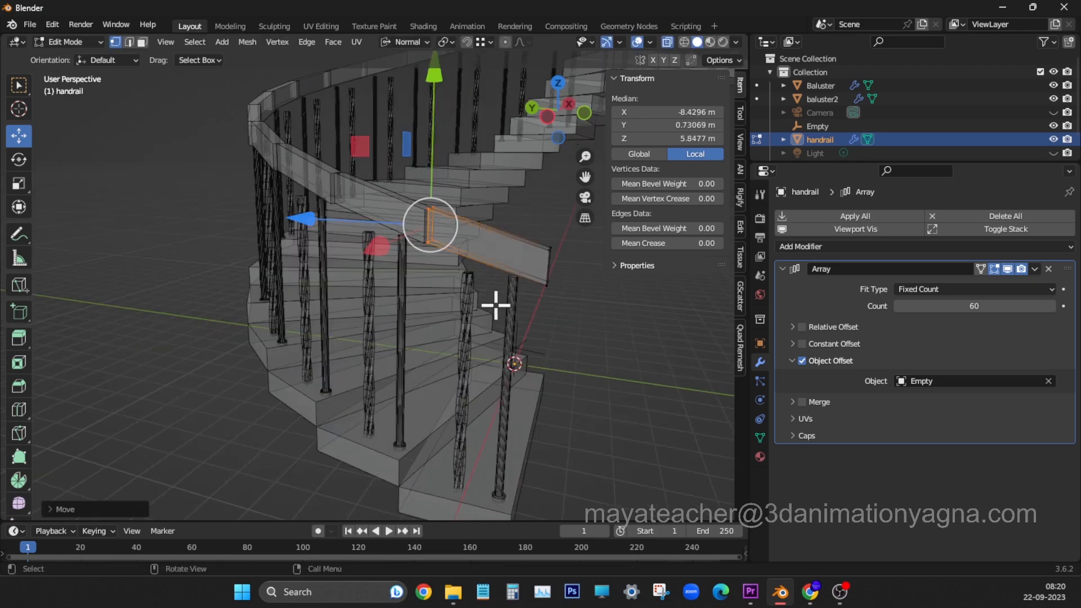
Shift the handrail's far-end vertices outward and rotate them to line up with the neighbouring piece.
key("KP_Decimal")
scroll(495, 306, "down", 4)
middle_click_drag(495, 307, 457, 443)
key("n")
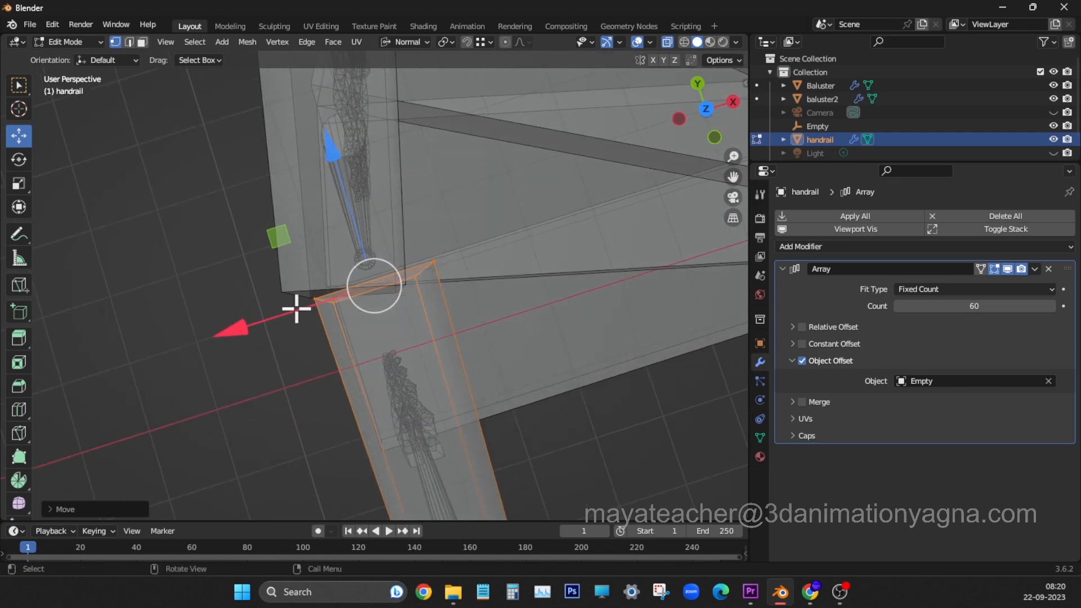
left_click_drag(297, 308, 272, 305)
middle_click_drag(330, 309, 332, 316)
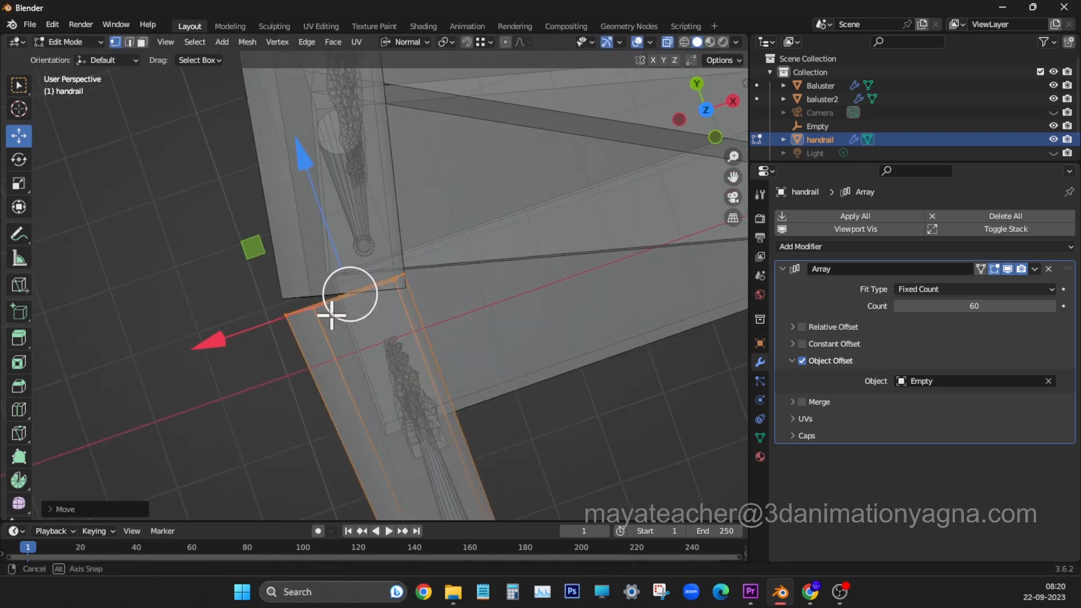
left_click(19, 160)
left_click_drag(424, 177, 443, 194)
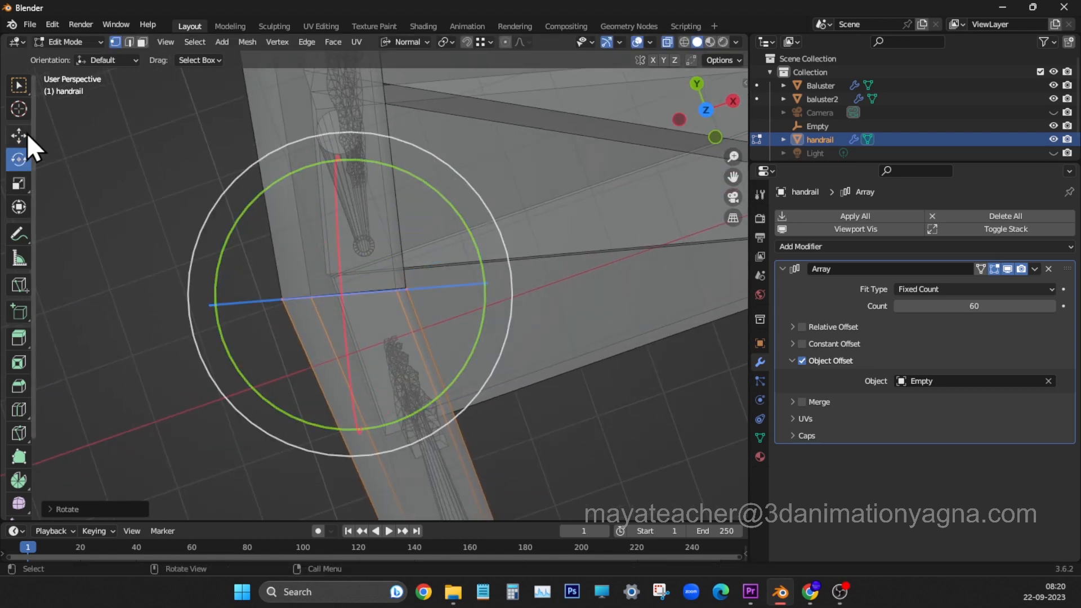
Fine-position the handrail's far-end vertices to close the remaining gap at the joint.
left_click(20, 137)
left_click_drag(203, 306, 206, 304)
middle_click_drag(285, 393, 379, 125)
left_click_drag(379, 125, 381, 134)
middle_click_drag(380, 133, 376, 422)
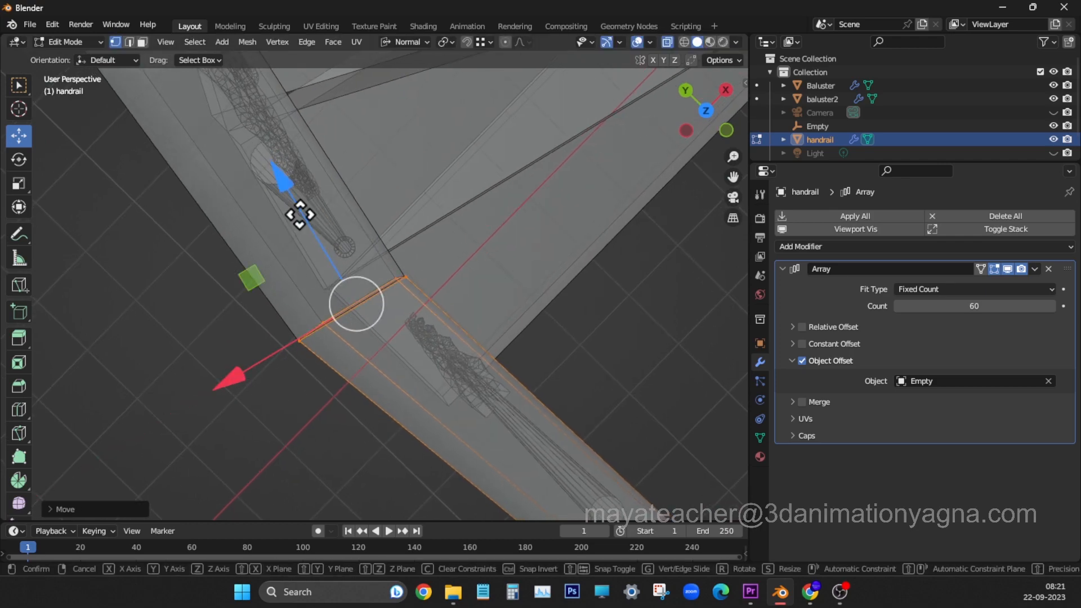
left_click_drag(299, 212, 299, 214)
middle_click_drag(299, 214, 347, 203)
Delete only the two end faces of the handrail piece and return to Object Mode.
left_click(142, 41)
middle_click_drag(428, 237, 531, 331)
left_click(531, 331, "shift")
middle_click_drag(366, 315, 509, 346)
key("w")
key("x")
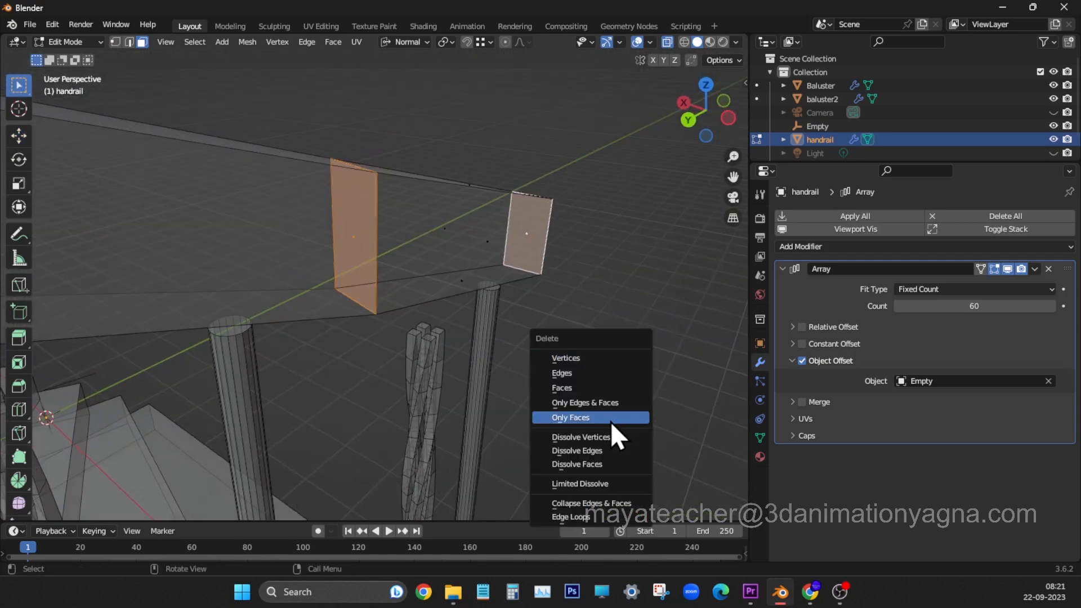
left_click(626, 416)
key("Tab")
scroll(596, 382, "down", 5)
middle_click_drag(516, 335, 466, 280)
scroll(465, 280, "down", 2)
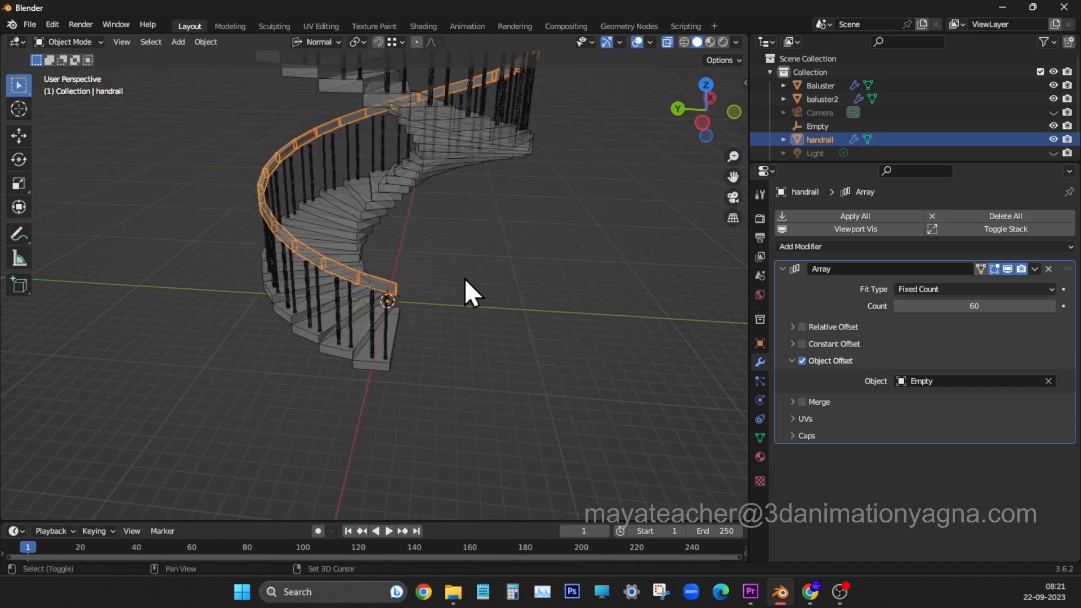
Bevel all edges of the tread by about 0.079 m with three segments.
left_click(366, 324)
middle_click_drag(366, 338, 401, 411)
scroll(400, 410, "up", 3)
key("Tab")
scroll(400, 410, "up", 5)
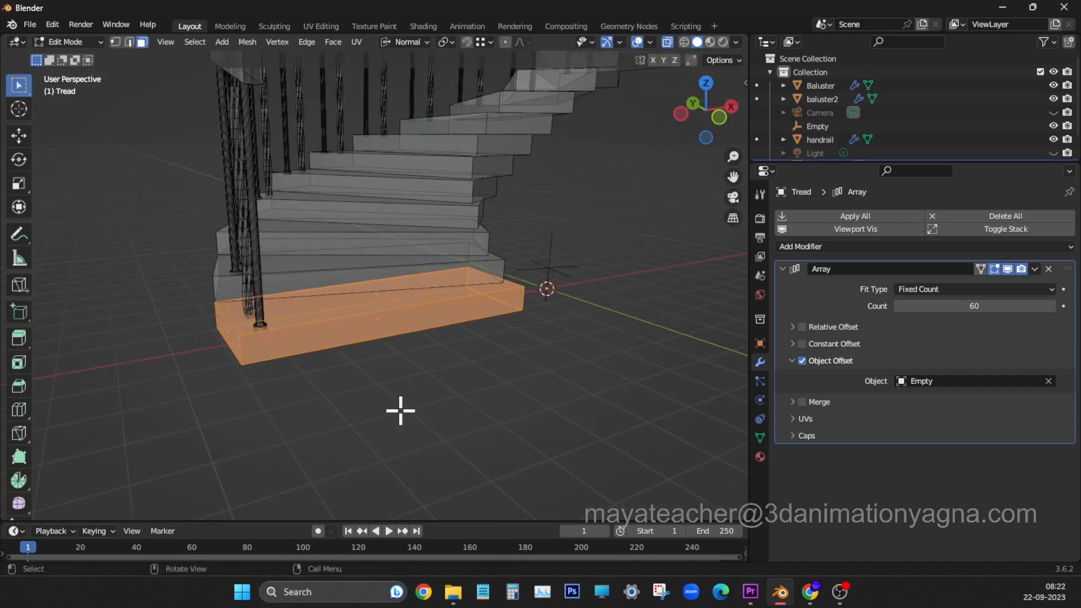
key("2")
key("ctrl+b")
scroll(501, 408, "up", 2)
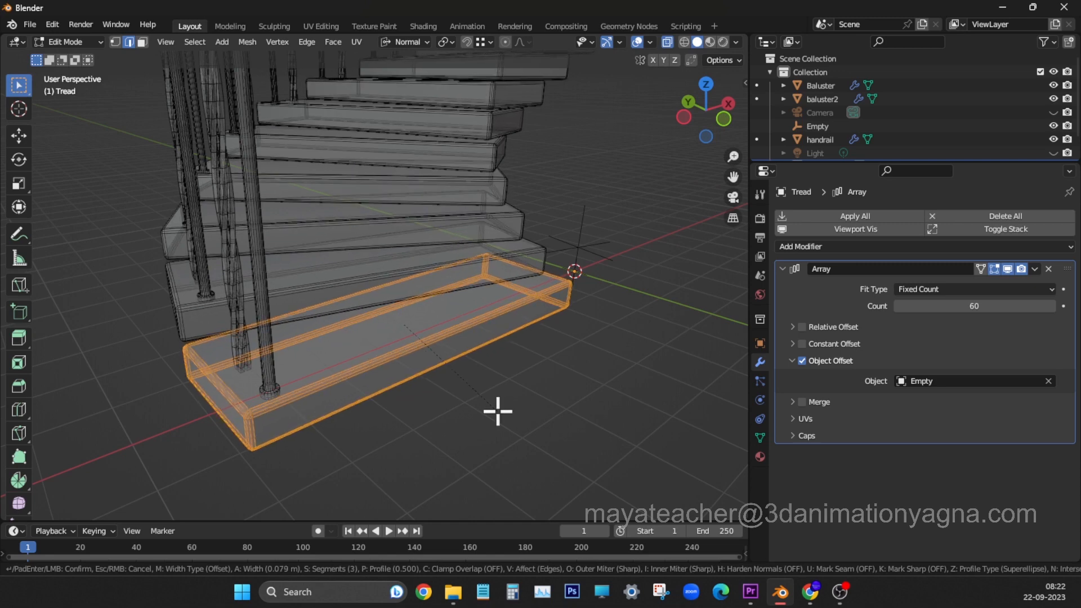
left_click(497, 410)
Maximise the viewport and reposition the vertices along the bevelled tread's side edge towards the next tread.
scroll(497, 410, "up", 5)
key("shift+space")
key("g")
mouse_move(465, 321)
middle_mouse_down()
mouse_move(574, 318)
mouse_move(535, 331)
mouse_move(393, 309)
middle_mouse_up()
key("ctrl+space")
scroll(490, 478, "up", 3)
middle_click_drag(489, 478, 496, 479)
left_click_drag(324, 421, 344, 419)
middle_click_drag(492, 530, 608, 502)
left_click_drag(608, 501, 581, 459)
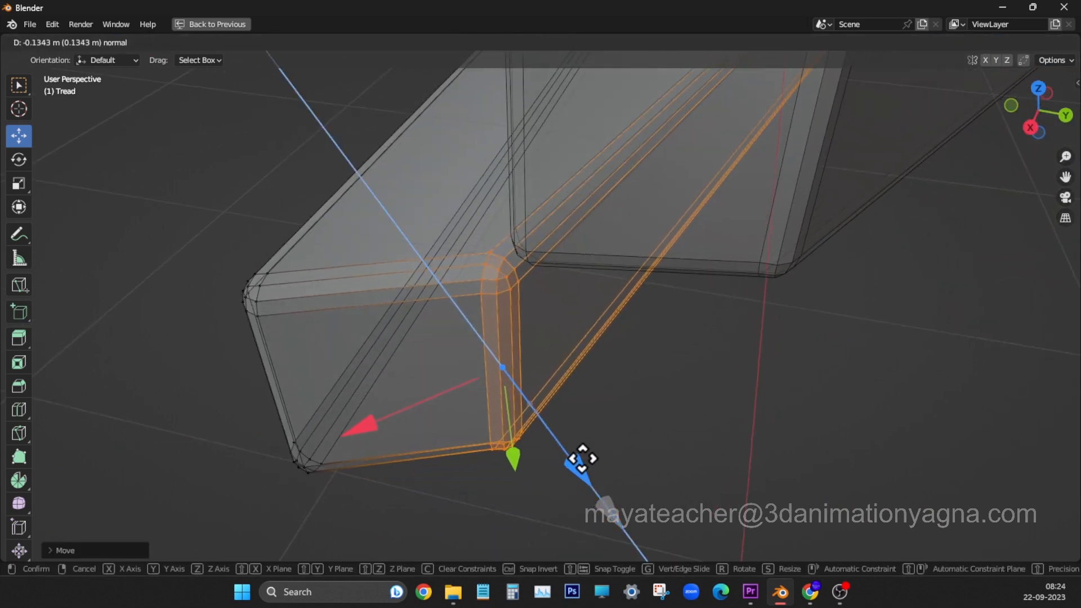
Fine-tune the position of the tread's side-edge vertices against the next tread and return to the whole staircase in Object Mode.
middle_click_drag(582, 458, 531, 466)
left_click_drag(404, 454, 419, 446)
middle_click_drag(419, 446, 651, 391)
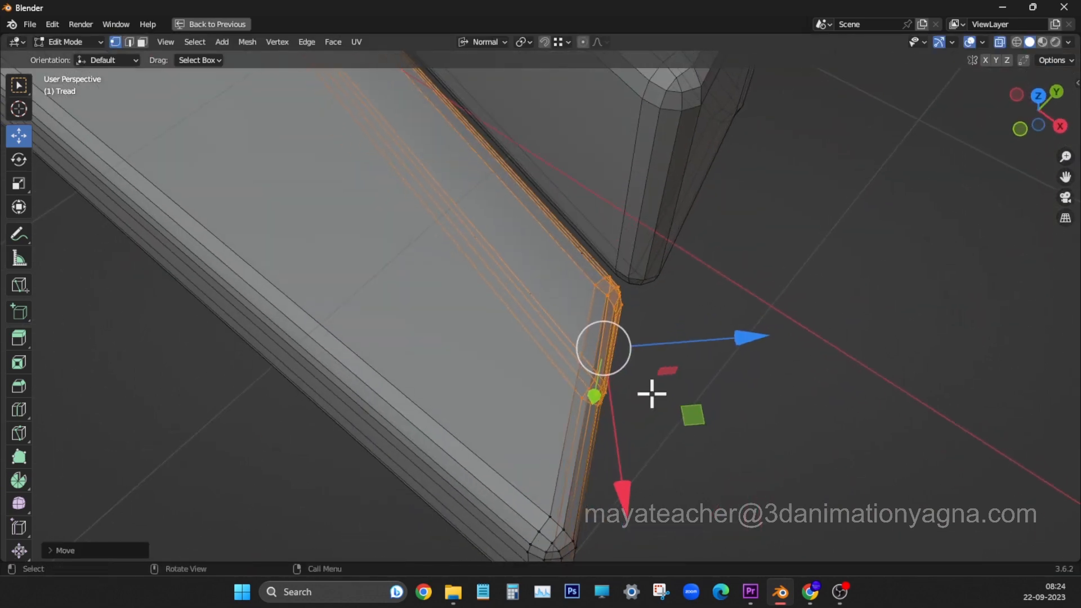
left_click_drag(749, 333, 760, 331)
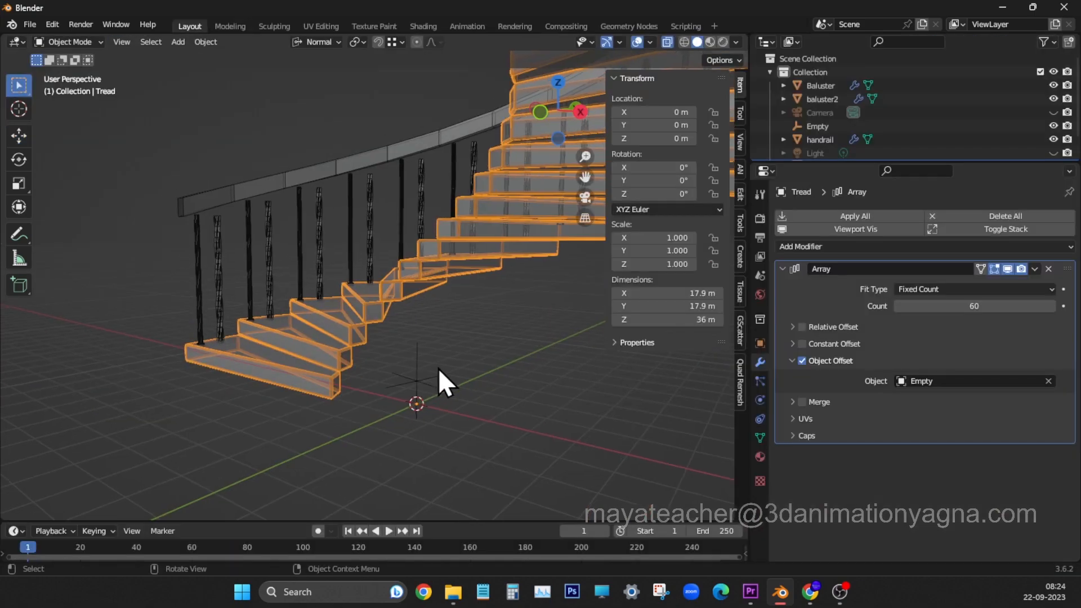
scroll(444, 381, "down", 2)
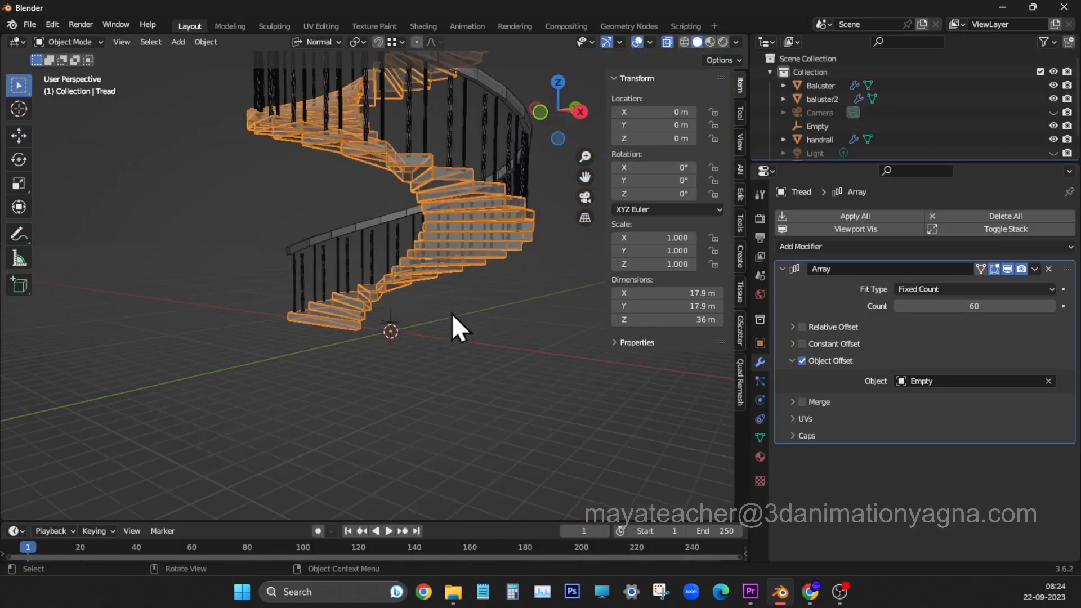
middle_click_drag(441, 290, 512, 442)
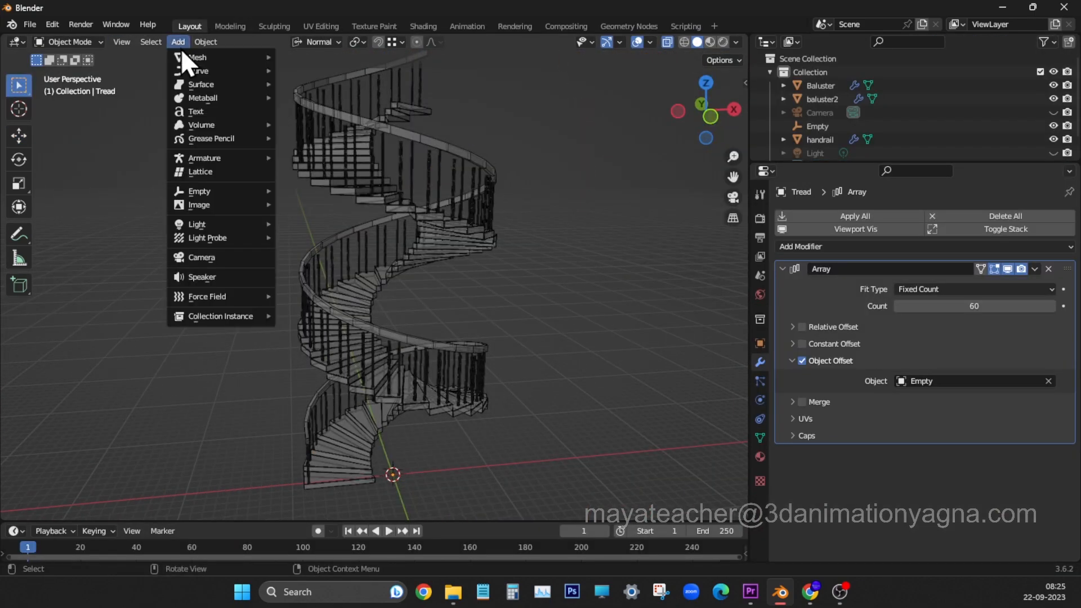
Add a mesh cylinder with 38 vertices, 1 m radius and 2 m depth at the staircase's centre.
mouse_move(225, 57)
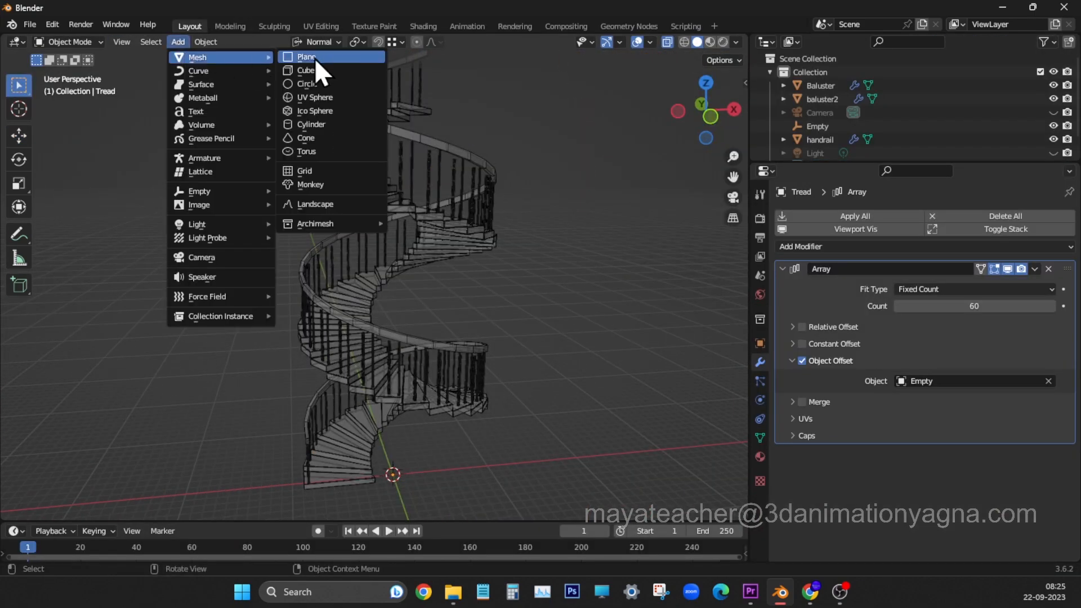
left_click(327, 124)
left_click(117, 508)
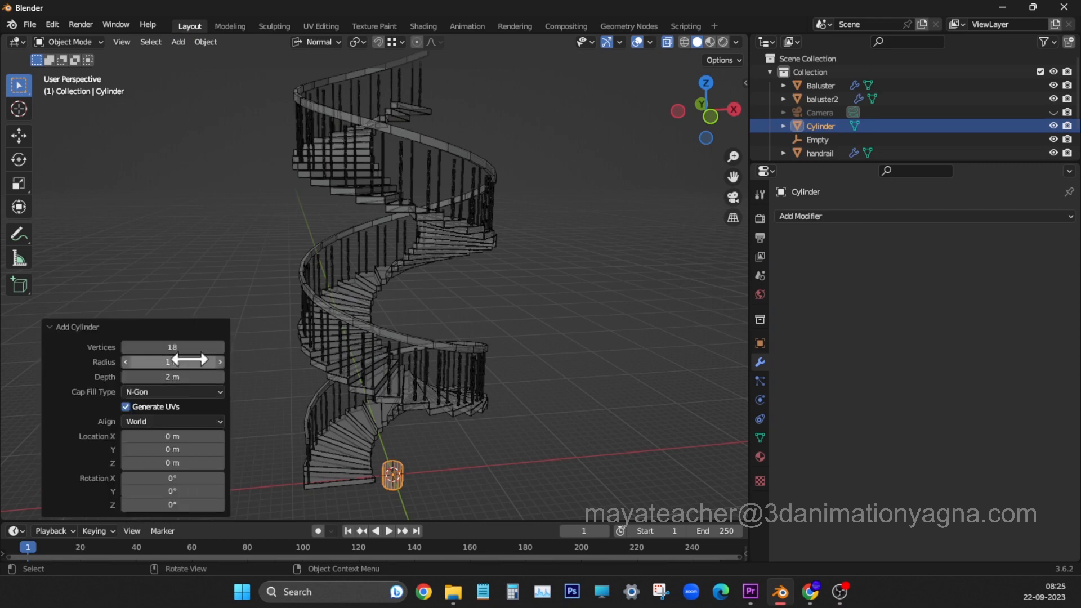
left_click(188, 347)
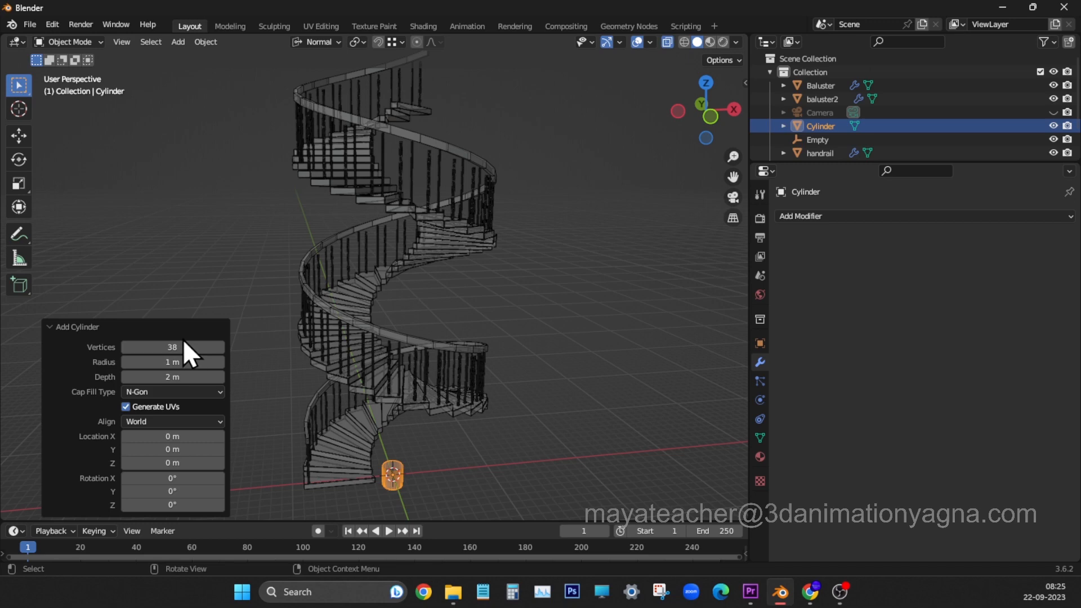
left_click(174, 327)
Raise the cylinder in front view until its base rests on the ground line, and apply its transform.
key("KP_1")
scroll(478, 350, "up", 4)
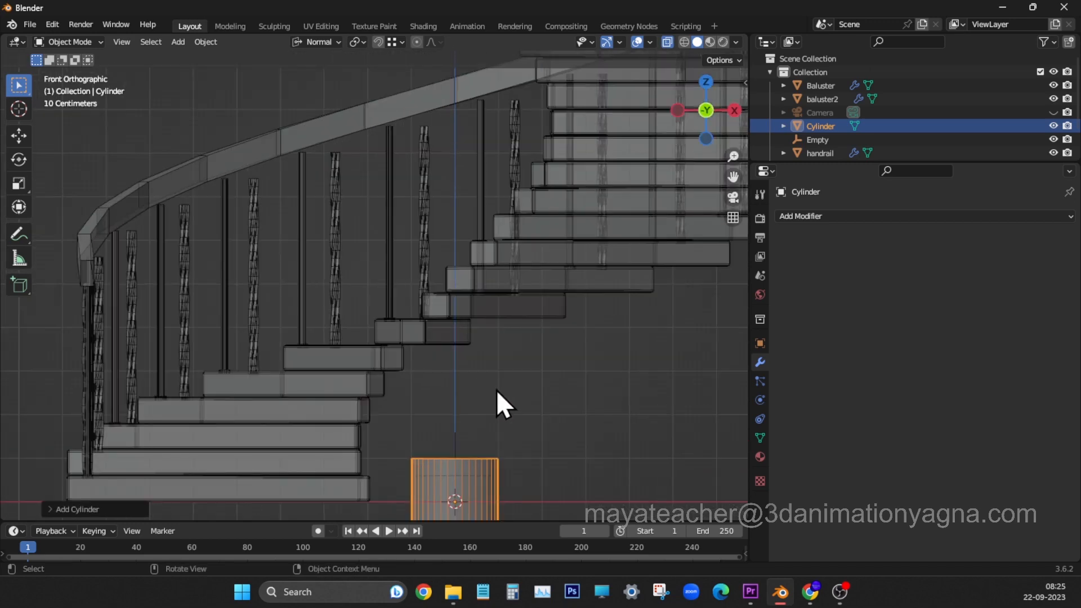
key("shift+space")
key("g")
left_click_drag(431, 282, 431, 260)
left_click_drag(432, 198, 441, 204)
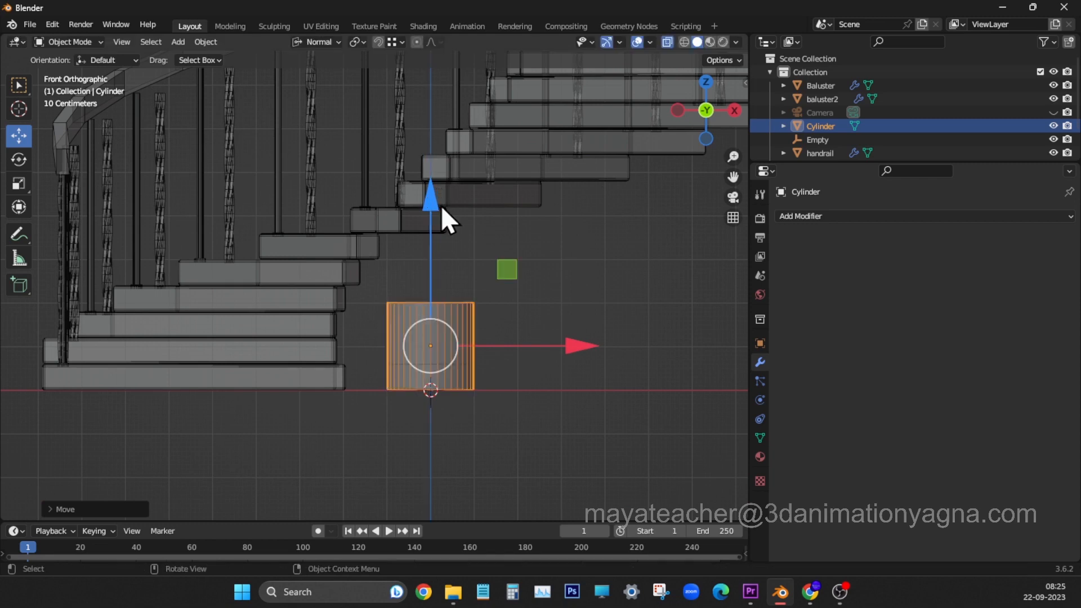
key("ctrl+a")
left_click(488, 264)
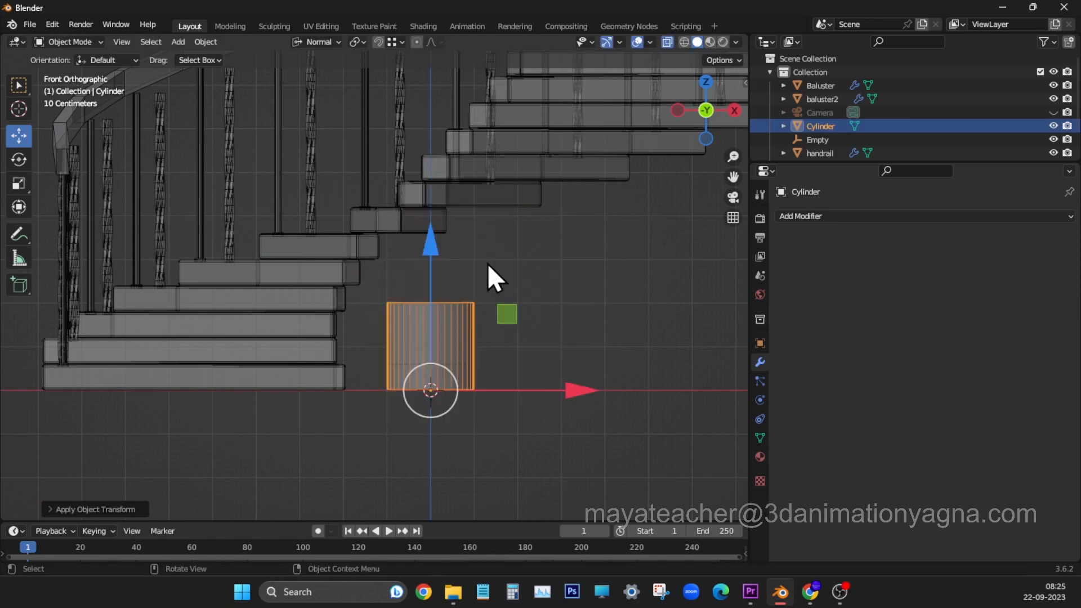
Scale the cylinder along Z to form a column as tall as the staircase.
scroll(488, 264, "down", 5)
key("shift+space")
key("s")
key("s")
key("z")
left_click(561, 514)
left_click_drag(379, 288, 523, 113)
Widen the column in X and Y from top view until it reaches the treads' inner ends.
key("KP_7")
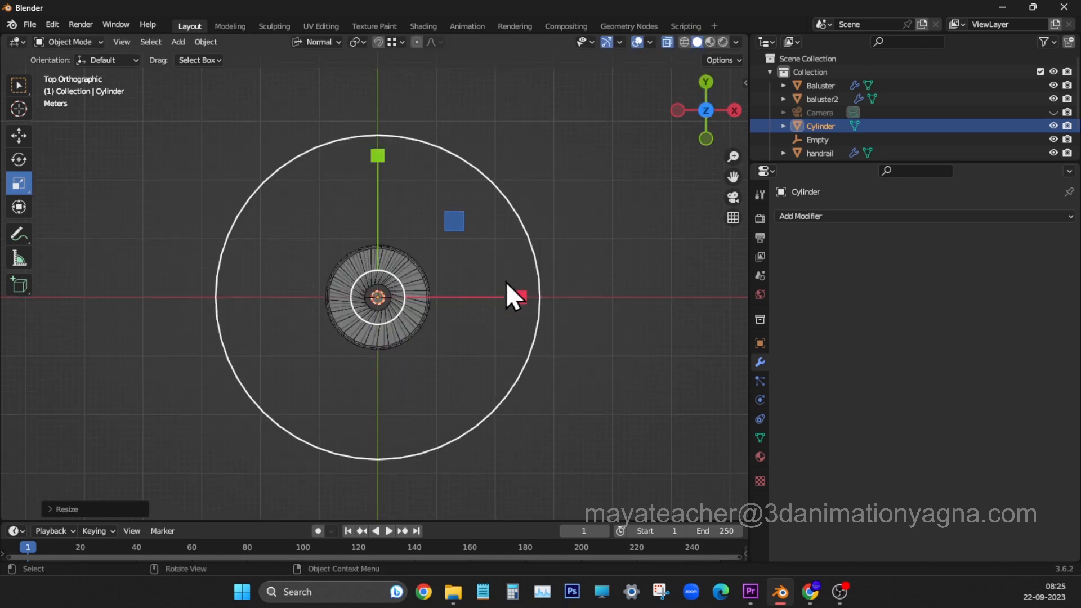
scroll(442, 289, "up", 8)
scroll(437, 301, "up", 3)
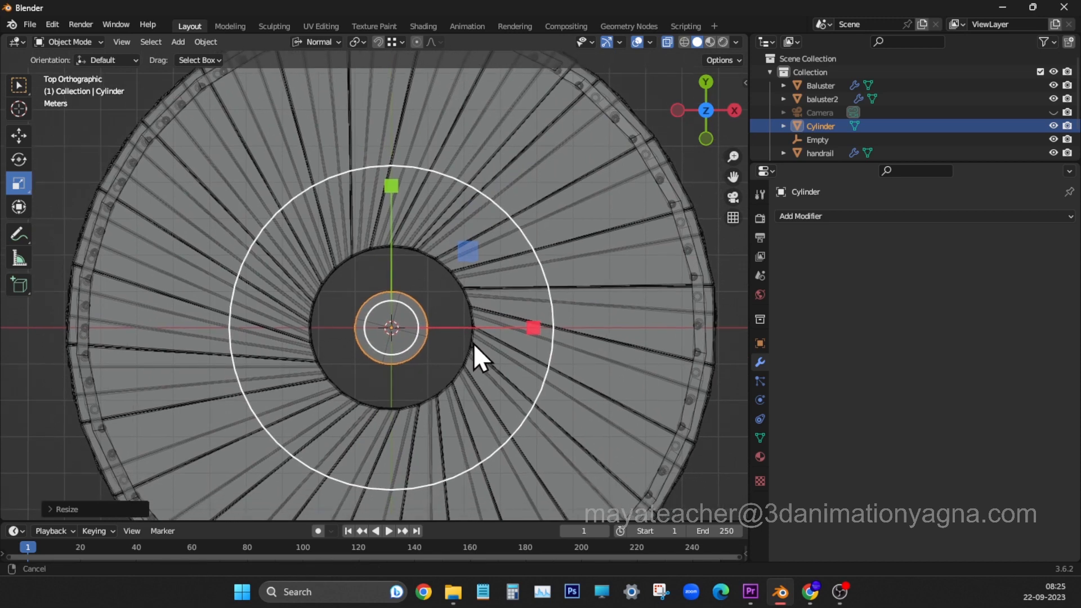
left_click_drag(468, 241, 625, 191)
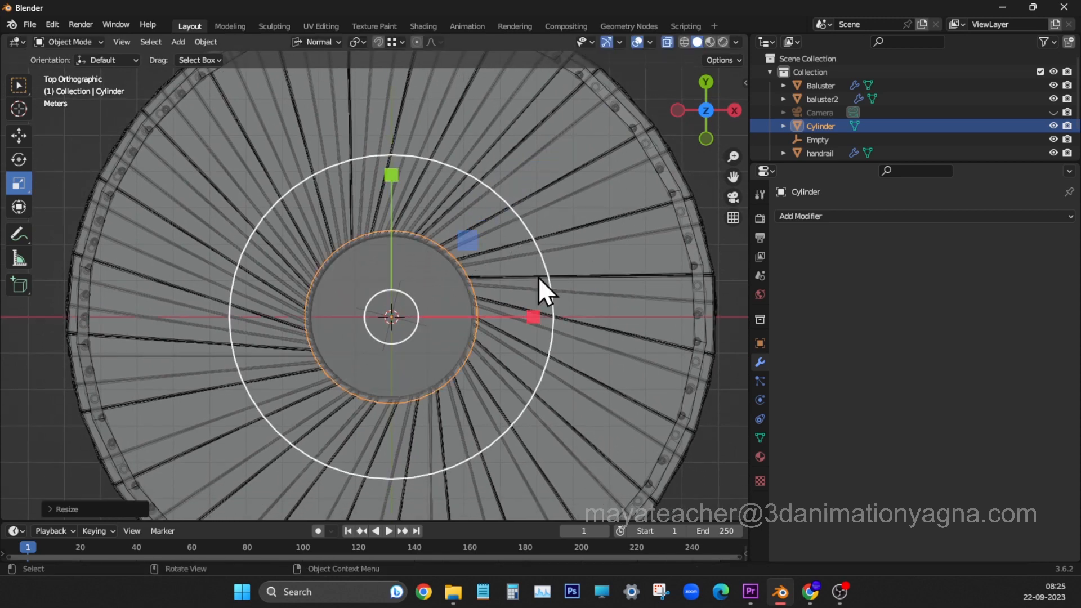
Deselect the column and turn off the viewport's wireframe overlay.
middle_click_drag(431, 394, 485, 323)
scroll(454, 358, "down", 4)
scroll(541, 349, "up", 5)
left_click(583, 368)
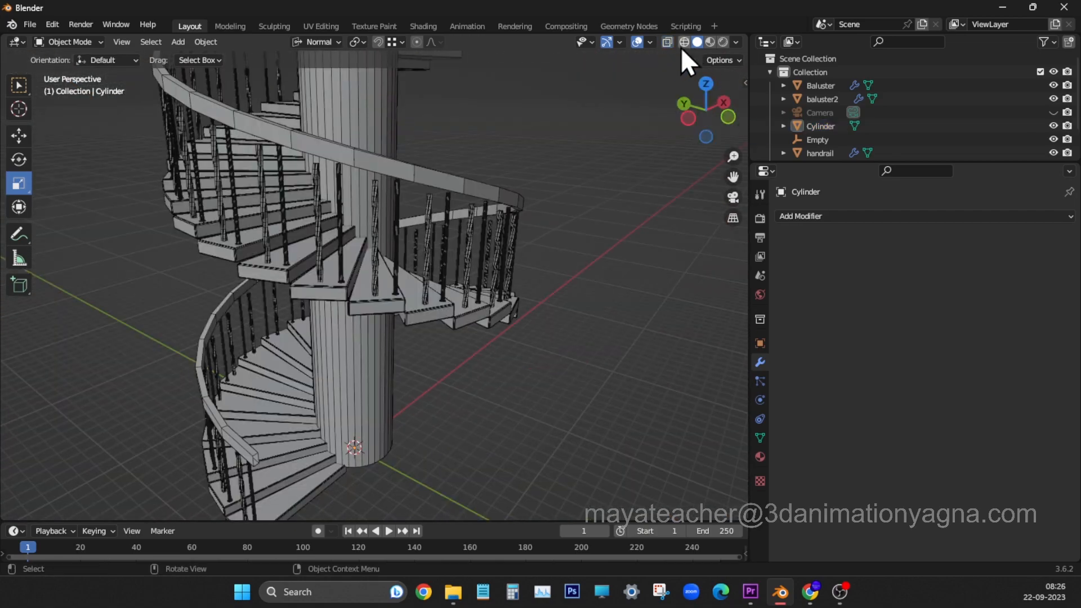
left_click(652, 44)
left_click(566, 271)
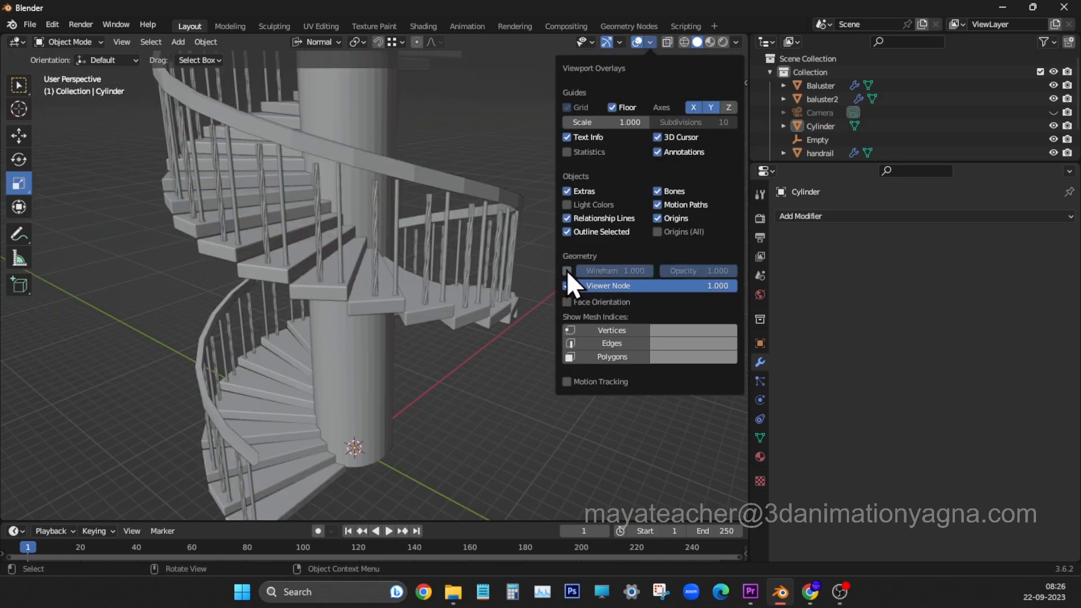
Apply Shade Auto Smooth to the central column.
middle_click_drag(522, 376, 440, 369)
left_click(392, 288)
scroll(467, 298, "down", 3)
right_click(384, 281)
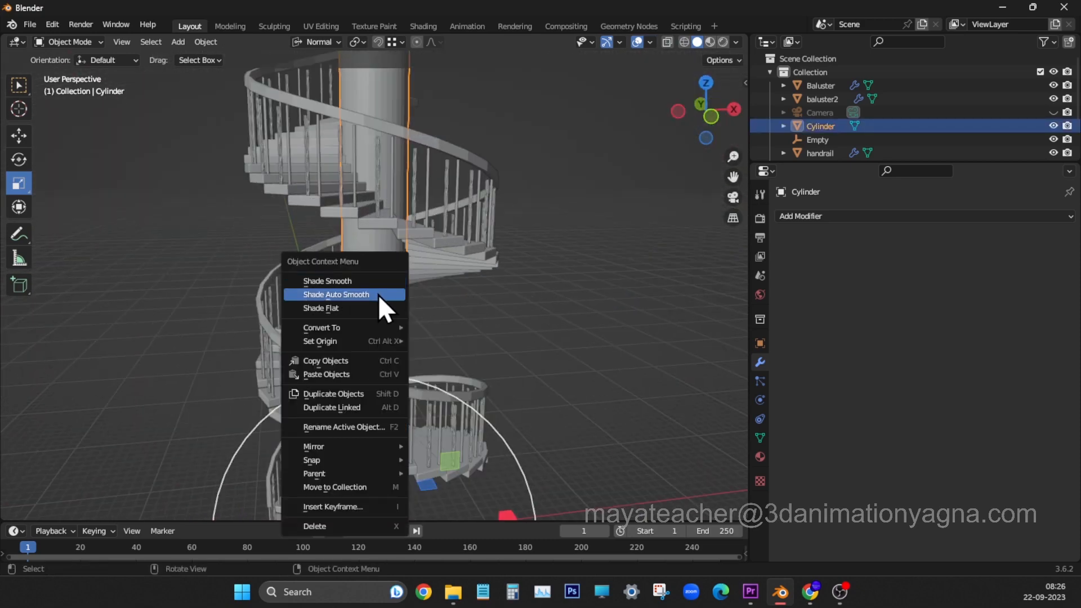
left_click(377, 294)
scroll(316, 471, "down", 2)
Raise the twisted baluster's top vertices with proportional editing so they reach into the handrail.
left_click(317, 472)
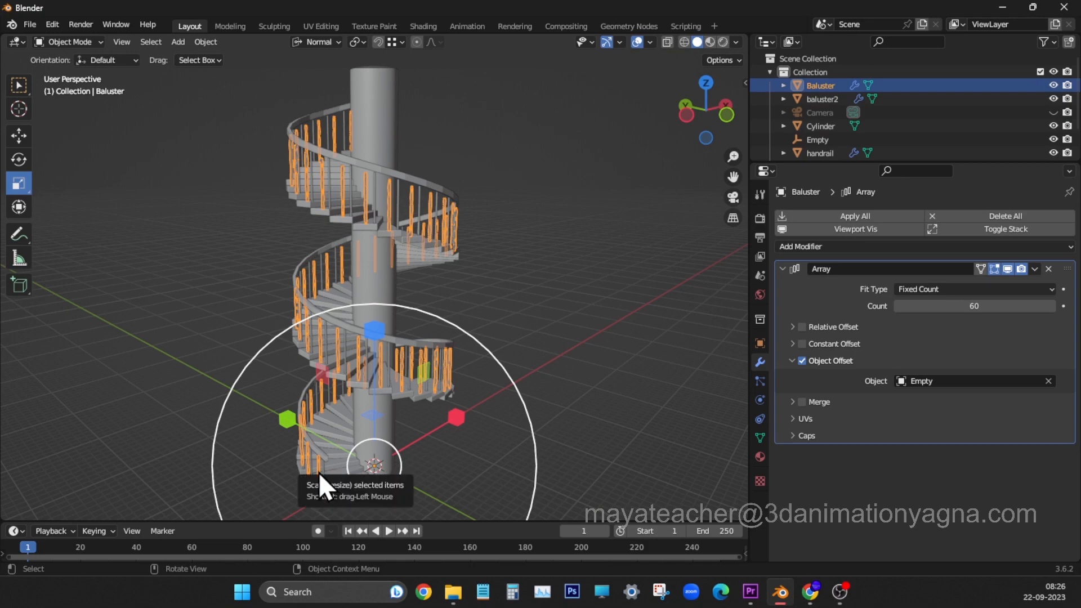
key("Tab")
key("KP_Decimal")
scroll(417, 374, "up", 2)
scroll(418, 375, "up", 2)
middle_click_drag(439, 236, 432, 403, "shift")
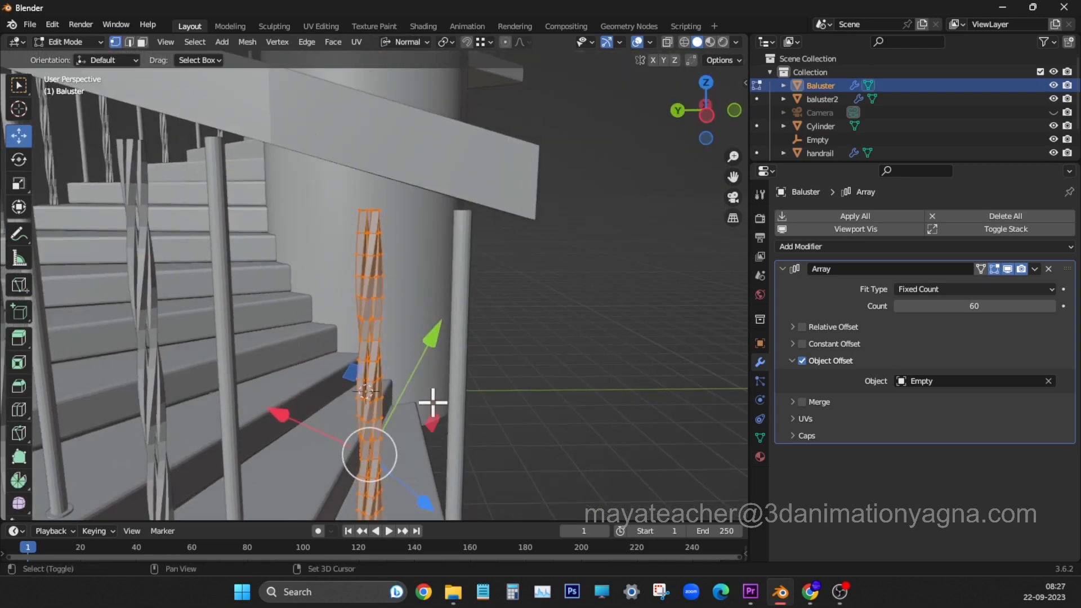
left_click(667, 42)
left_click_drag(313, 151, 411, 227)
middle_click_drag(419, 194, 339, 237)
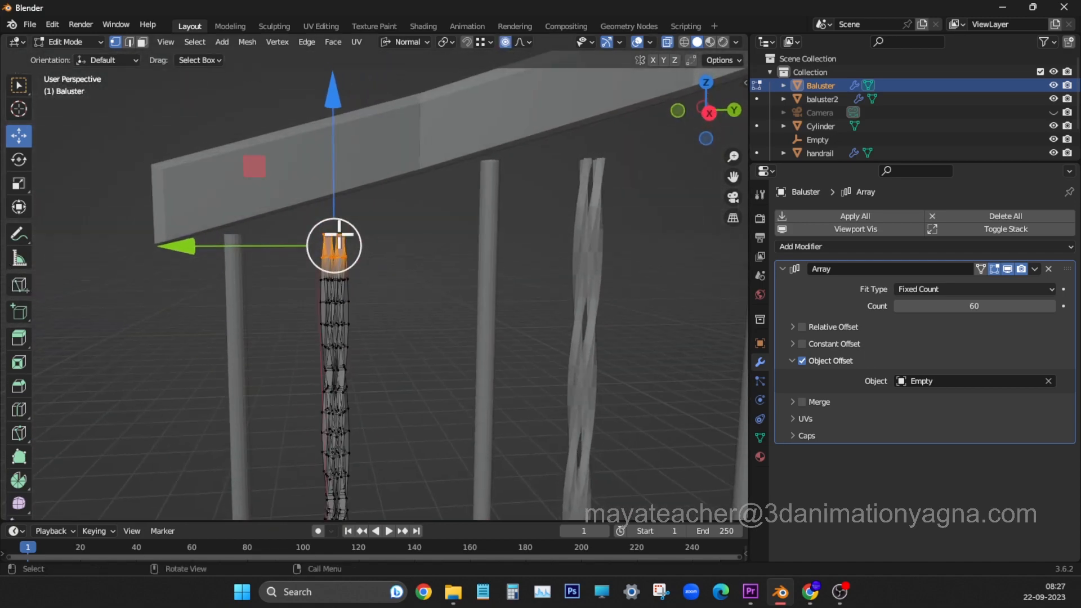
left_click_drag(334, 109, 386, 374)
Shift the twisted baluster slightly outward along X in top view to centre it under the handrail.
scroll(332, 96, "up", 8)
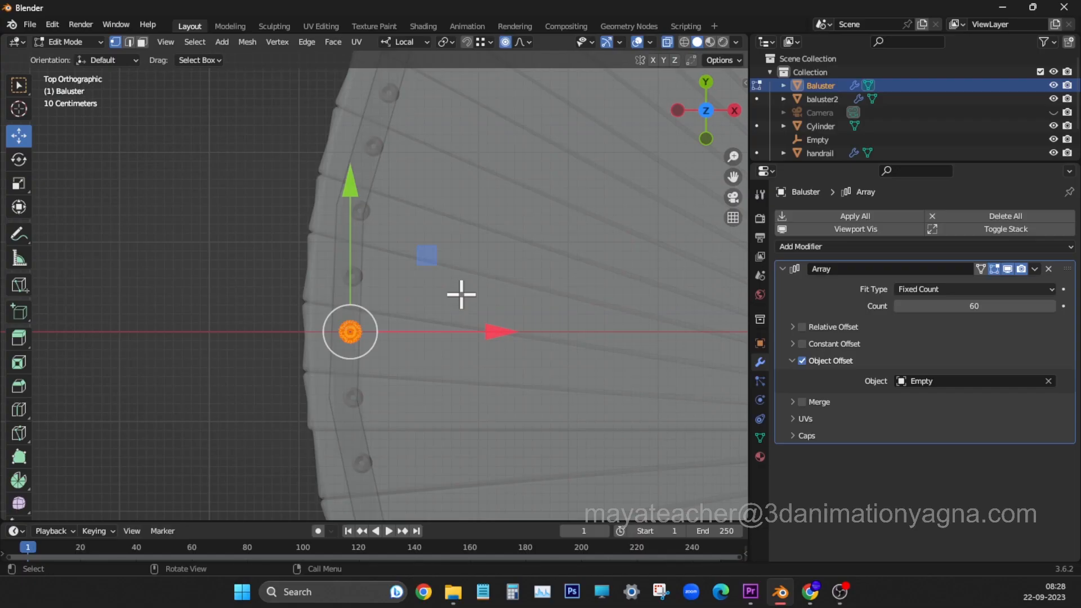
mouse_move(459, 295)
middle_mouse_down("shift")
mouse_move(419, 343)
mouse_move(445, 293)
middle_mouse_up("shift")
left_click_drag(497, 328, 486, 330)
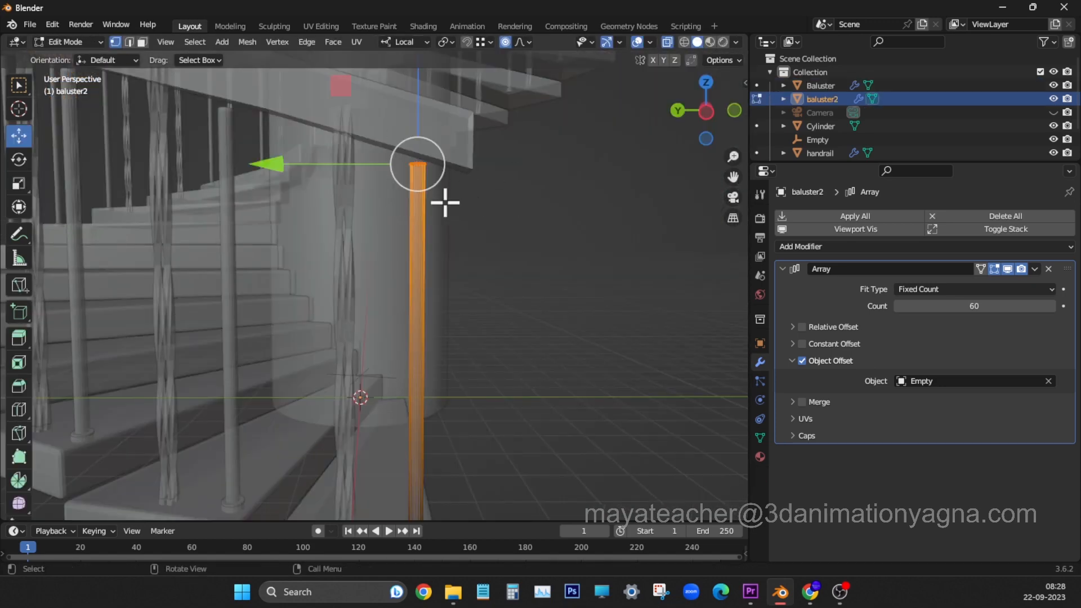
Raise the top of the round baluster into the handrail with proportional editing, and turn proportional editing off.
middle_click_drag(445, 202, 434, 297, "shift")
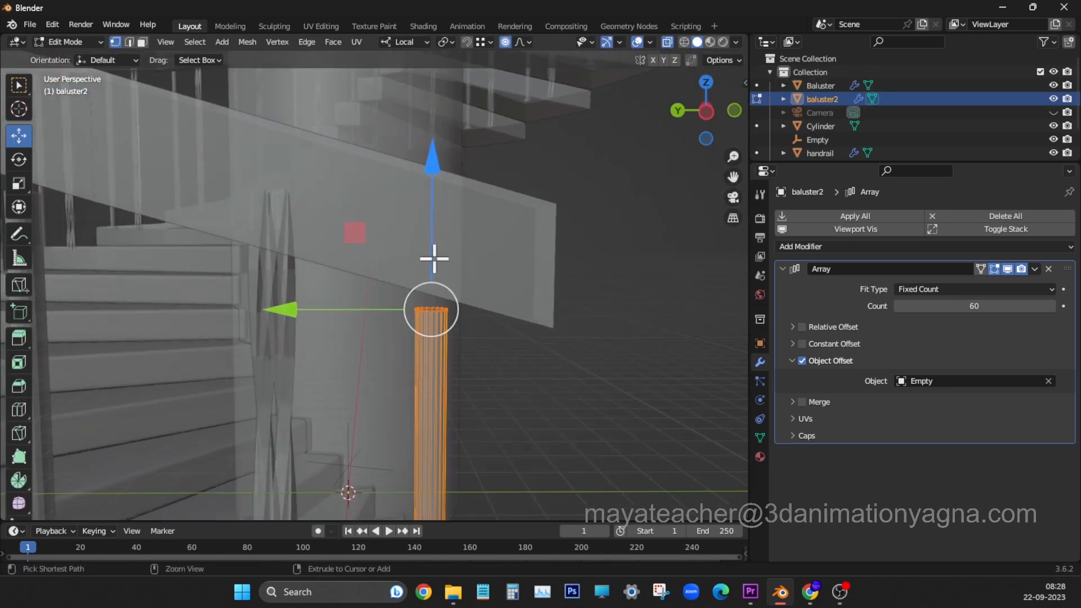
left_click_drag(434, 256, 447, 191)
left_click(505, 42)
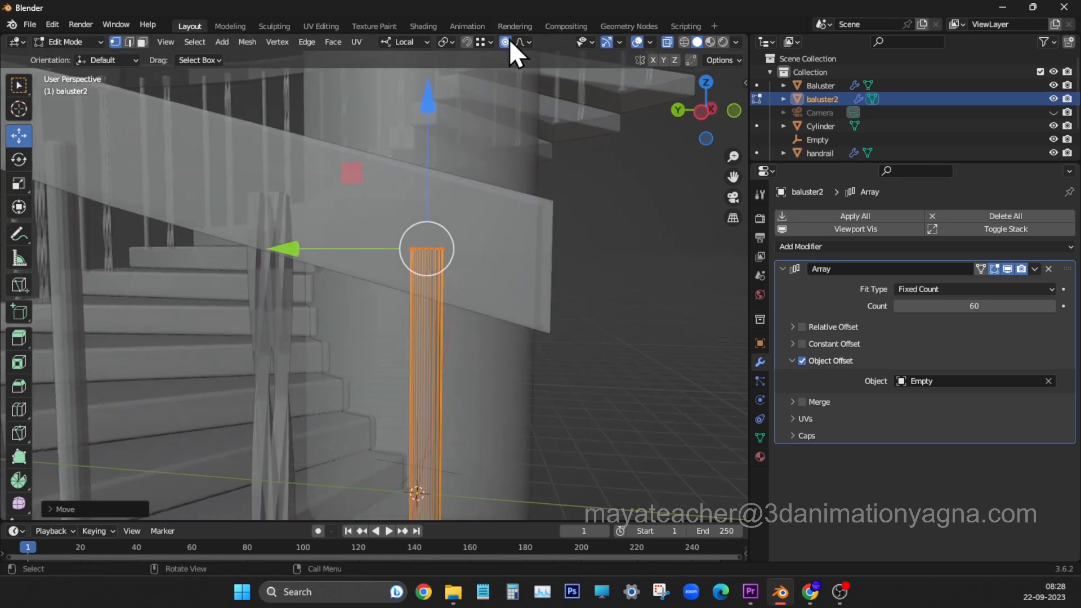
Move the whole round baluster mesh about -0.047 m along local X in top view to align it with the handrail.
middle_click_drag(563, 338, 477, 403)
key("KP_7")
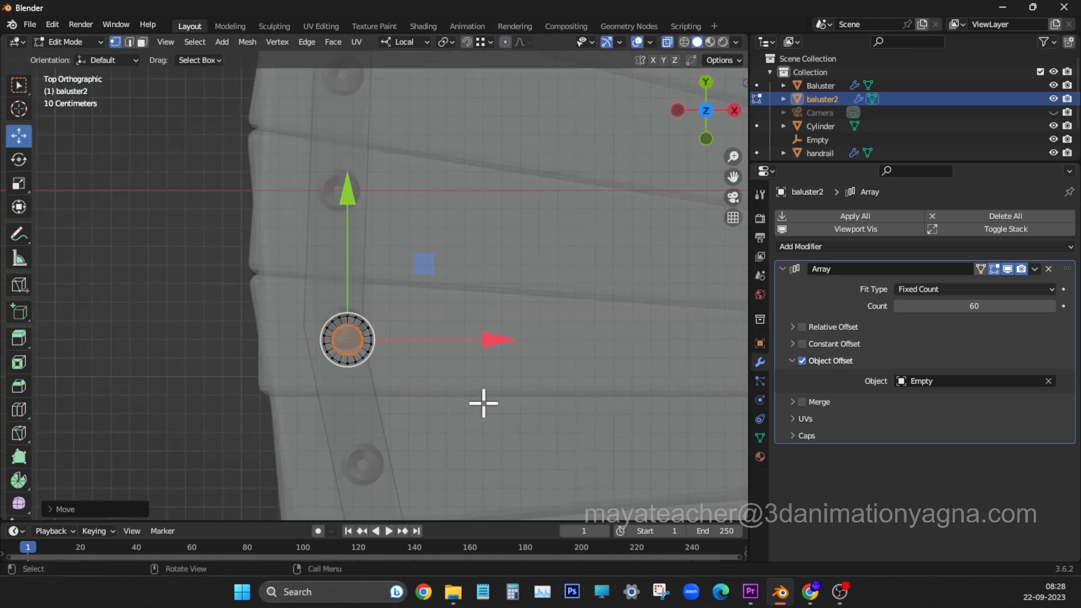
key("Tab")
key("Tab")
left_click_drag(487, 338, 474, 338)
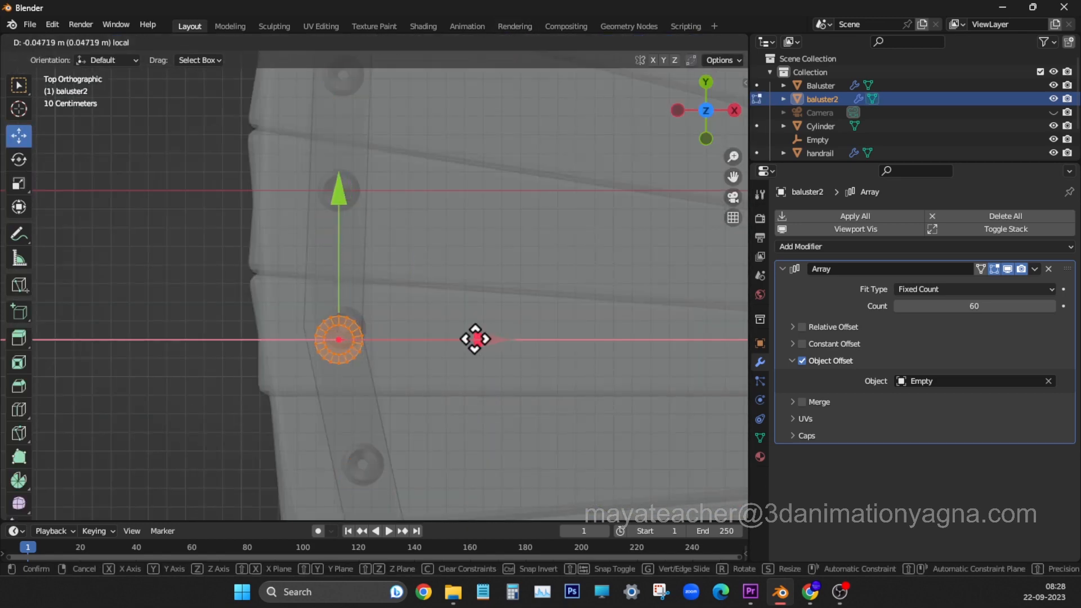
Rename the column object as Pillar and display the viewport in solid shading.
type("Pillar")
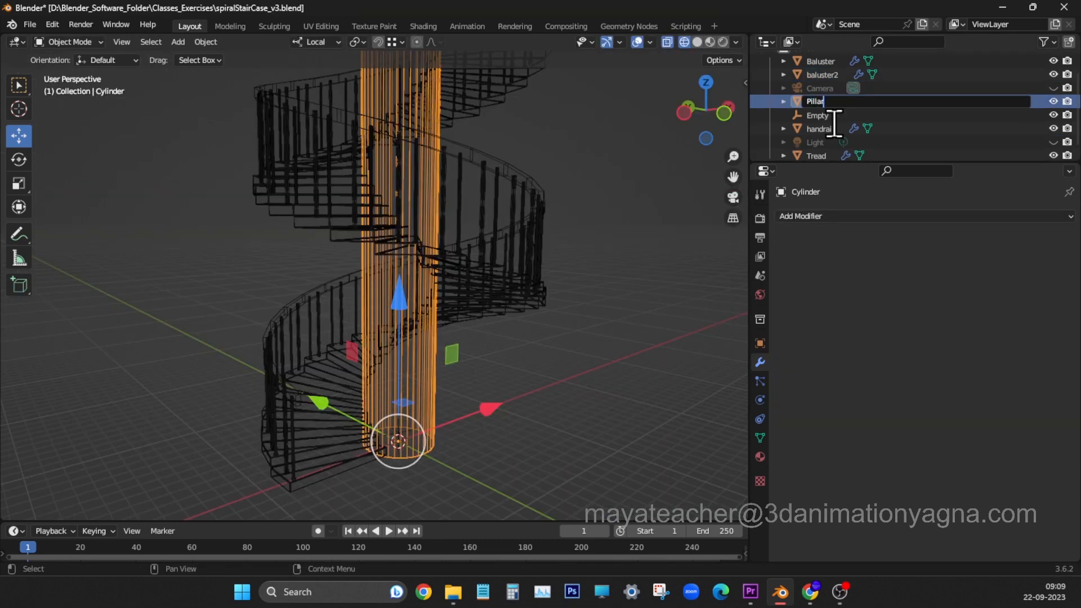
key("Return")
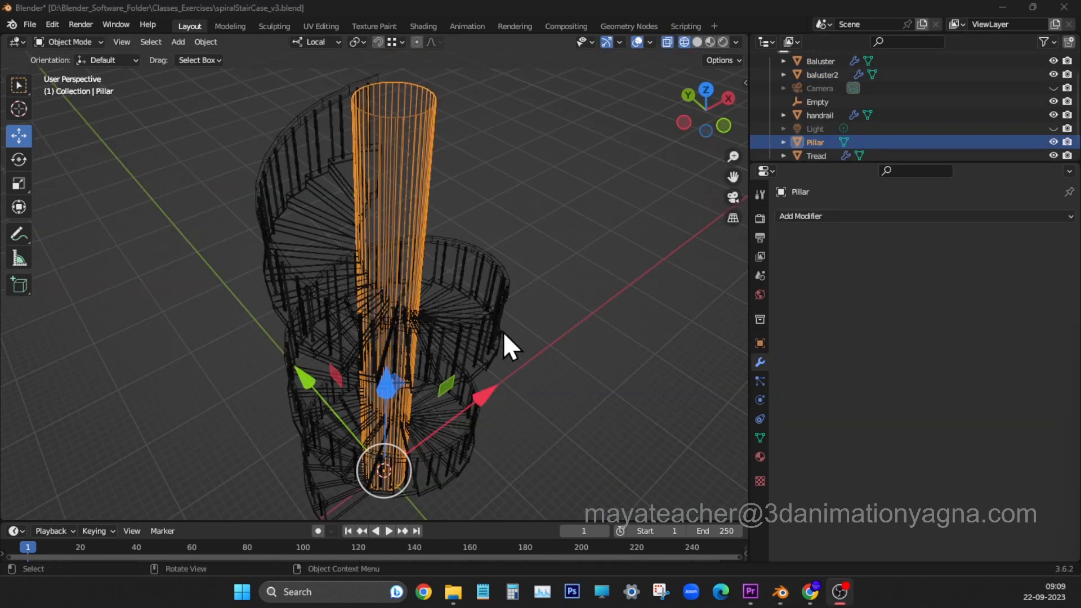
key("z")
middle_click_drag(503, 332, 523, 339)
left_click(529, 333)
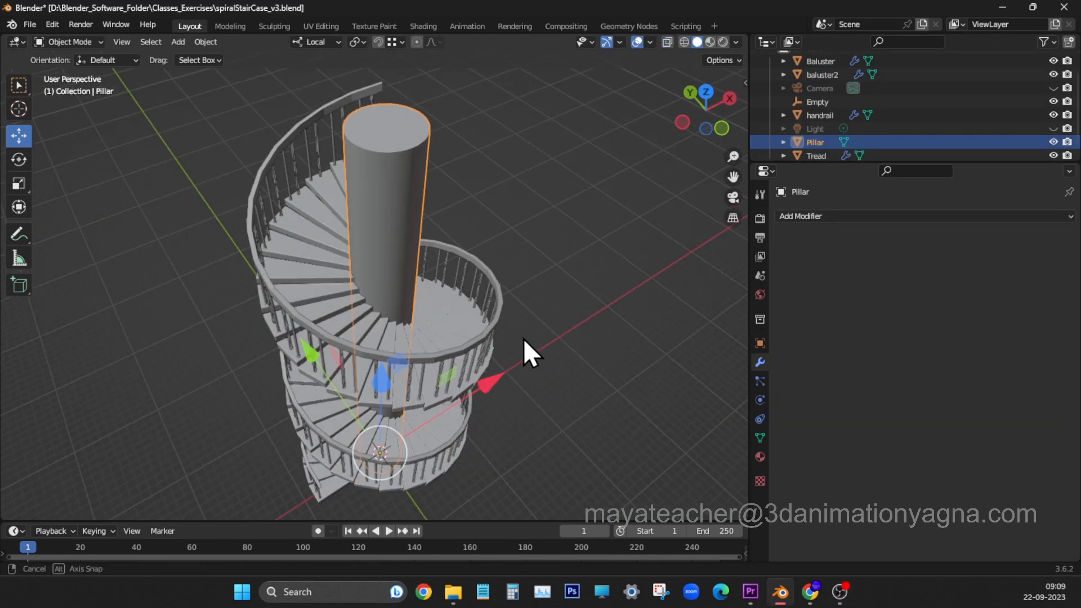
Mark UV seams on the pillar, including the edge loop around its top cap.
key("Tab")
left_click(397, 152)
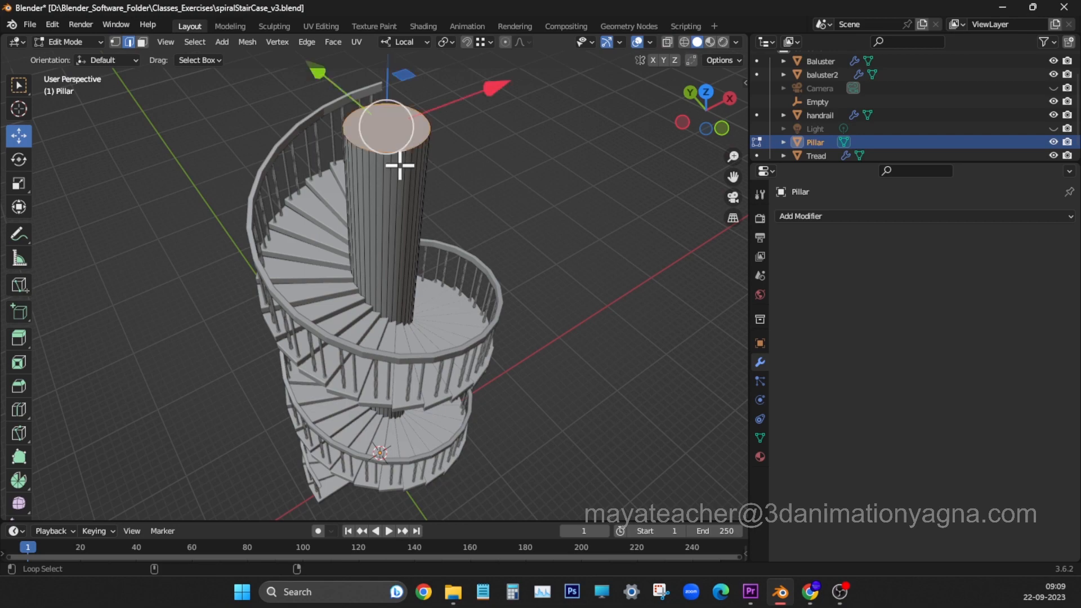
key("w")
middle_click_drag(451, 169, 471, 501)
right_click(337, 193)
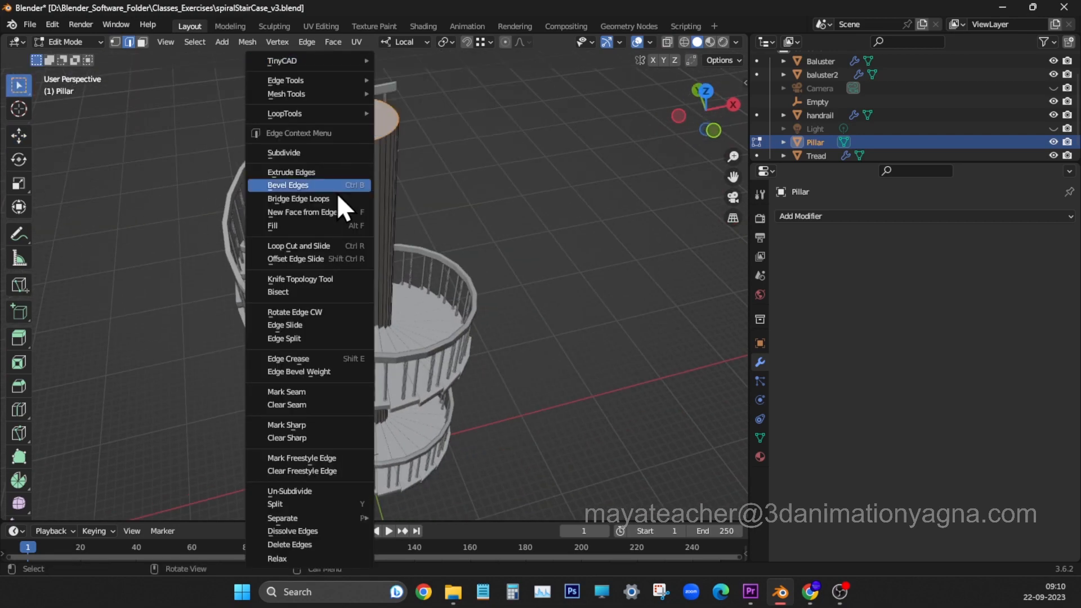
left_click(349, 391)
key("shift+z")
middle_click_drag(441, 232, 491, 215)
Unwrap the whole pillar mesh in the UV Editing workspace with UV sync selection on.
left_click(320, 26)
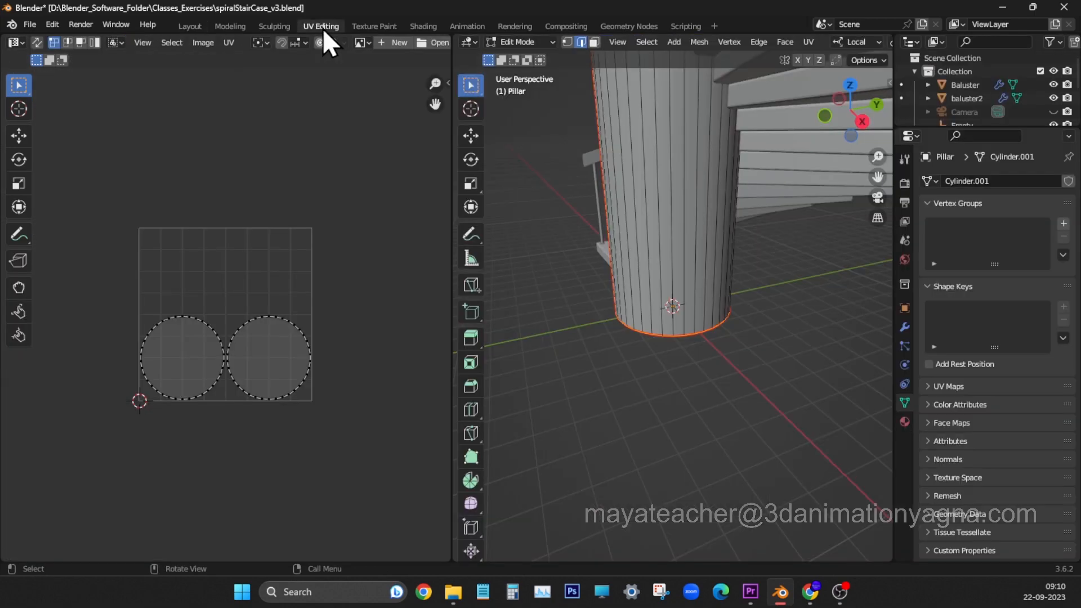
scroll(673, 219, "down", 5)
key("a")
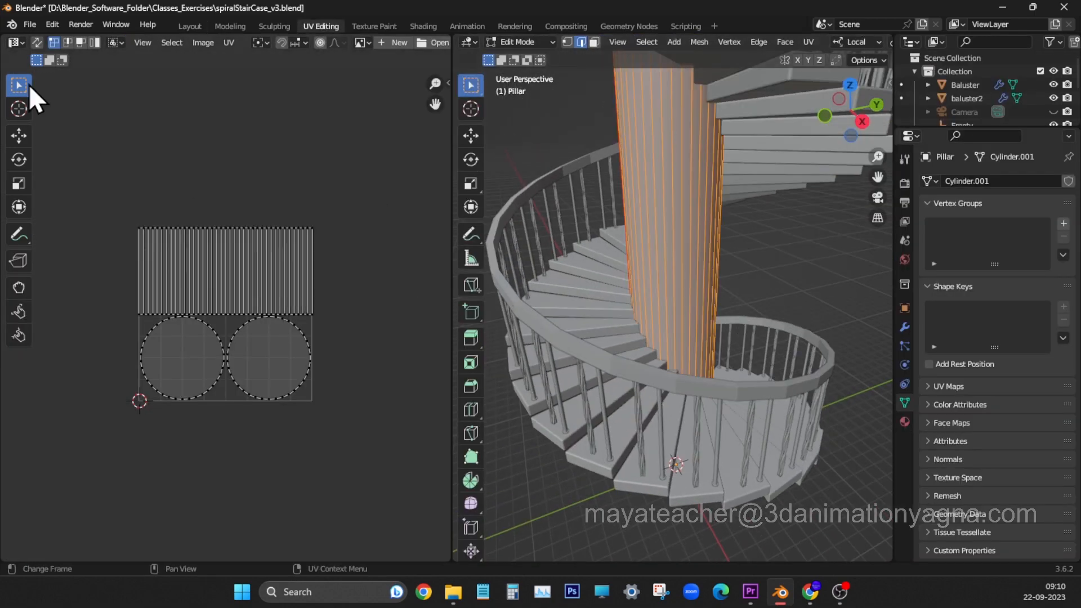
left_click(37, 42)
key("u")
left_click(349, 279)
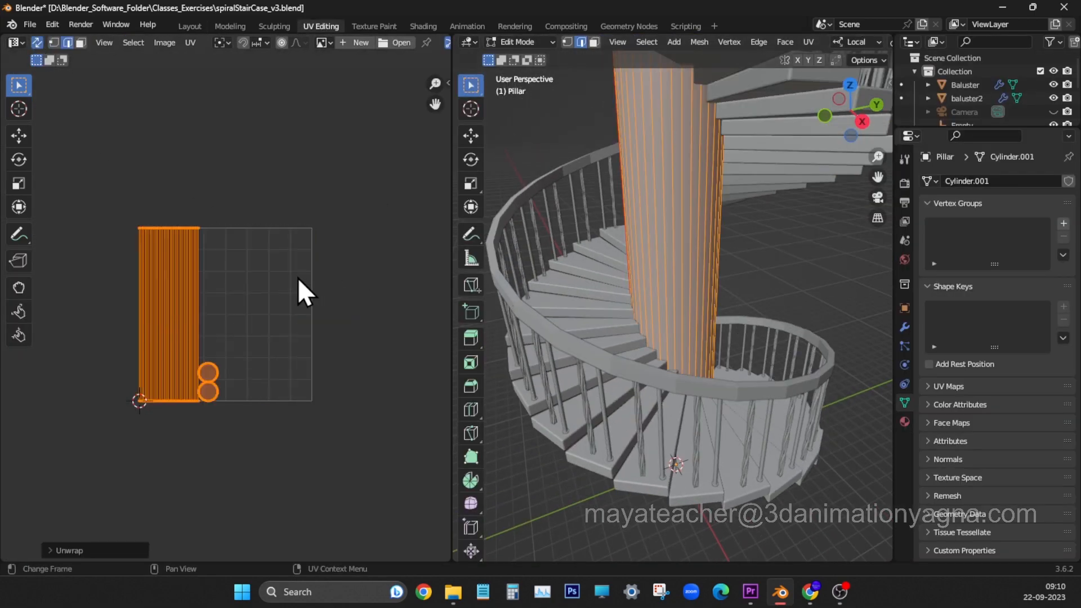
Apply the tread's transform and unwrap its mesh with Smart UV Project.
scroll(299, 278, "up", 1)
scroll(620, 259, "down", 3)
middle_click_drag(637, 262, 654, 341, "shift")
mouse_move(653, 342)
middle_mouse_down()
mouse_move(678, 343)
mouse_move(667, 348)
middle_mouse_up()
scroll(224, 338, "up", 2)
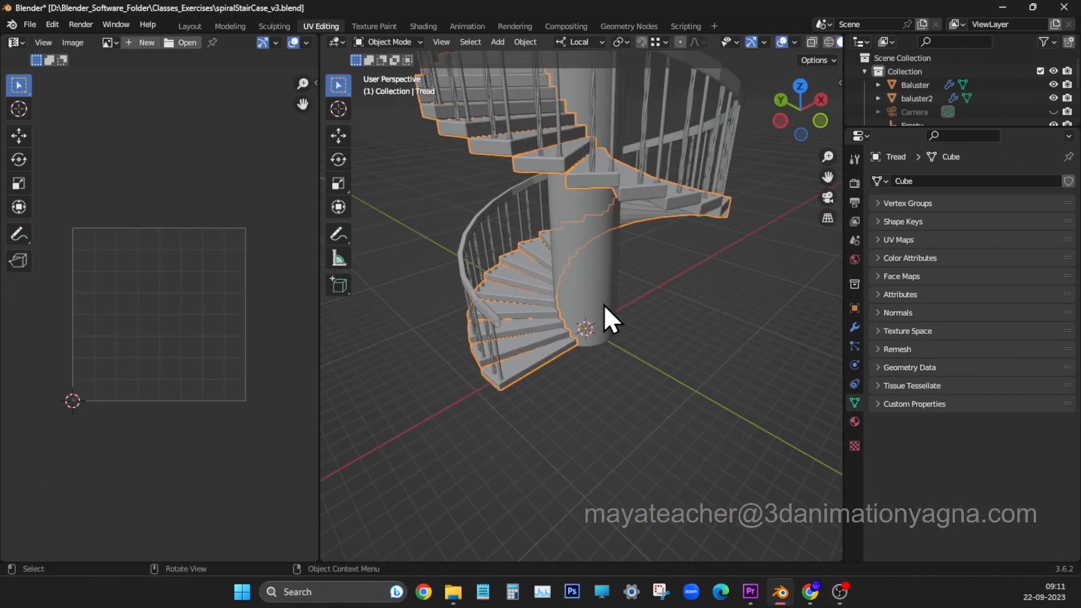
key("Tab")
key("KP_Decimal")
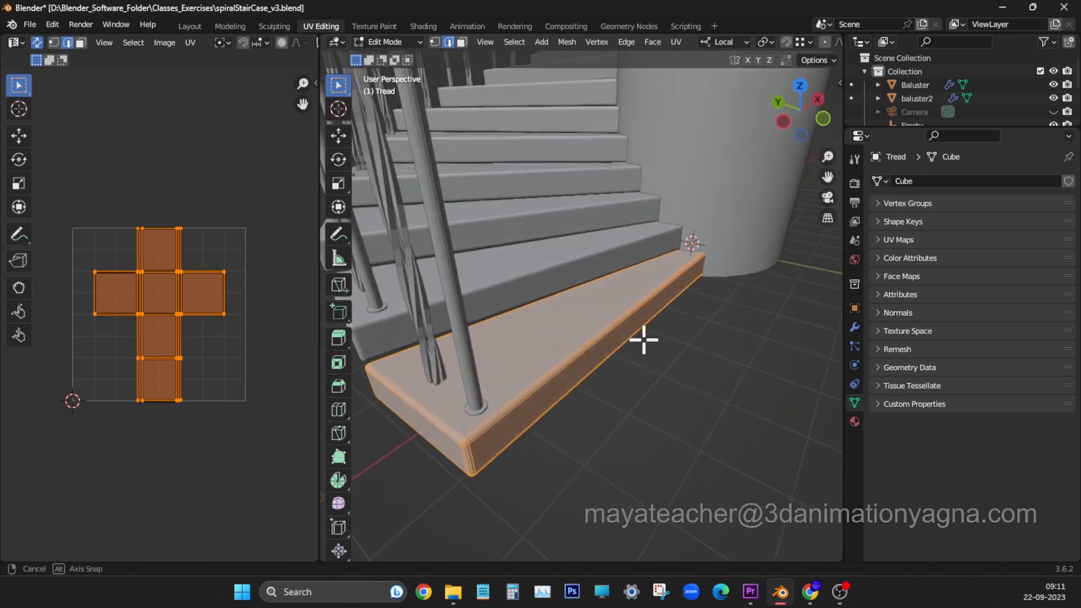
key("Tab")
key("ctrl+a")
left_click(644, 338)
key("Tab")
key("u")
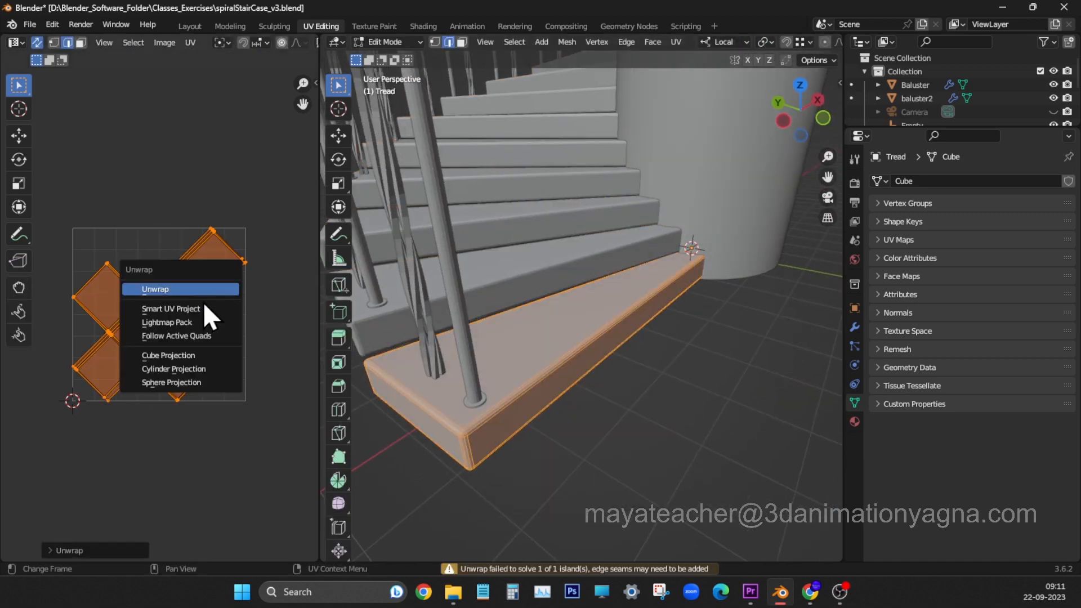
left_click(204, 306)
left_click(235, 433)
Rotate the tread's UV islands to lie horizontally, and move and scale them to fit inside the UV square.
key("shift+space")
key("r")
left_click_drag(222, 186, 282, 372)
left_click(18, 135)
left_click_drag(146, 307, 163, 271)
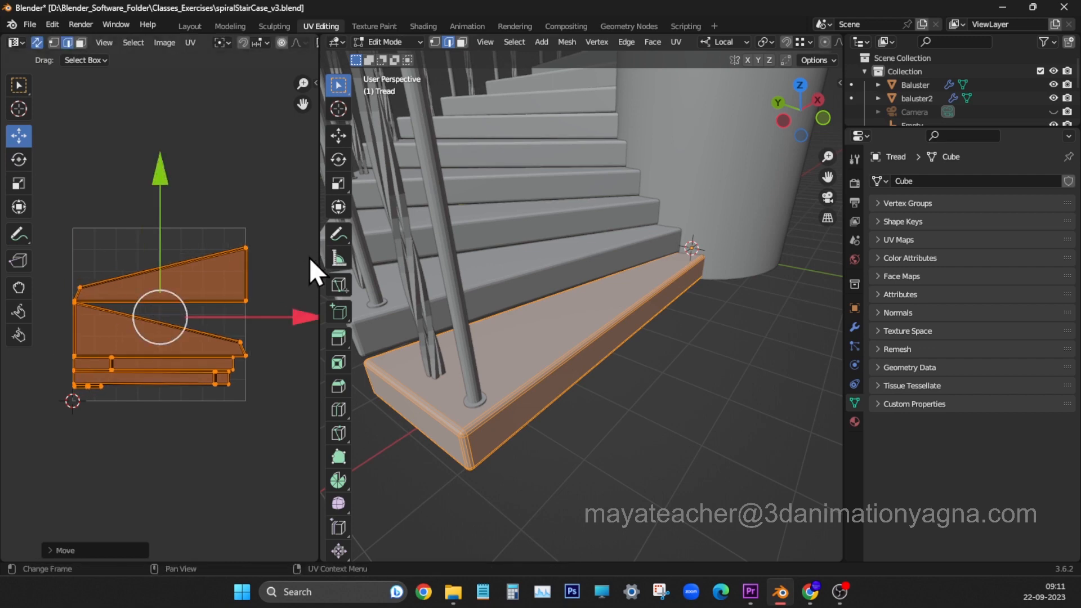
left_click(18, 183)
left_click_drag(281, 237, 253, 205)
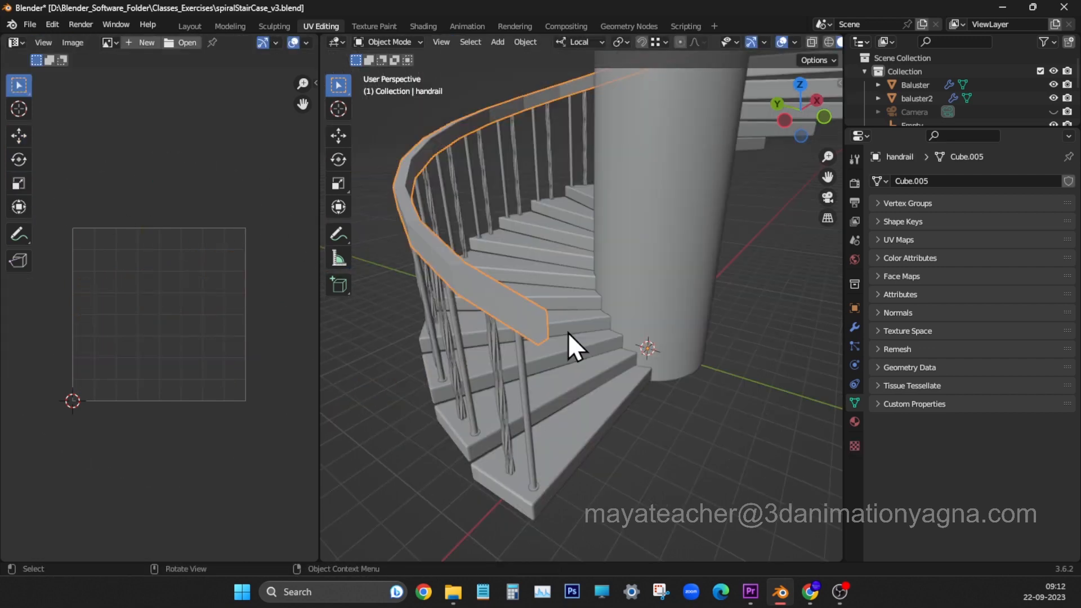
Apply the handrail's transform and unwrap its segment with Smart UV Project.
key("ctrl+a")
left_click(569, 332)
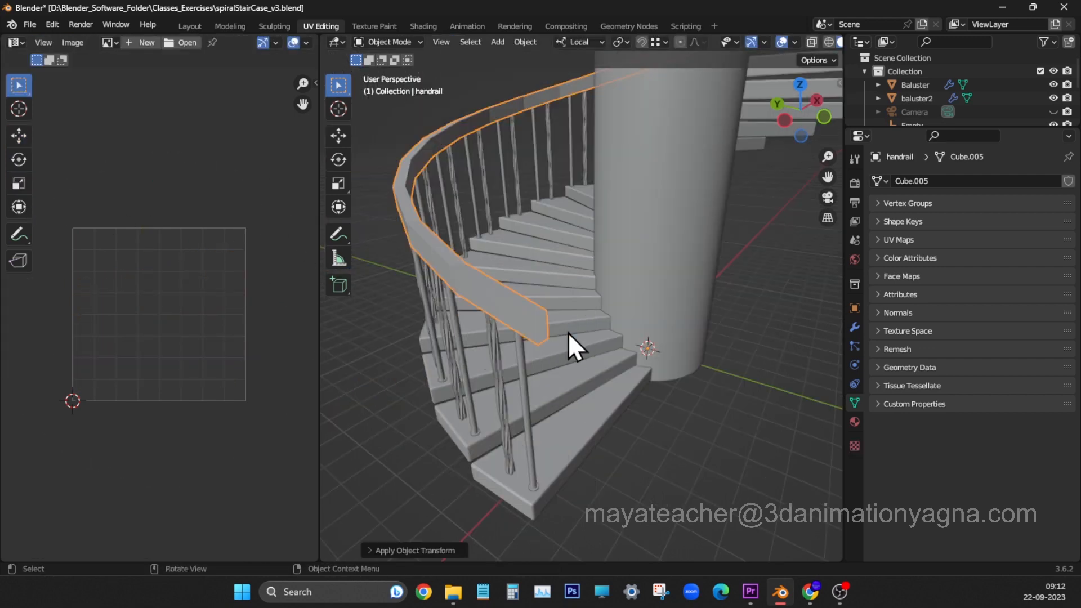
key("Tab")
key("u")
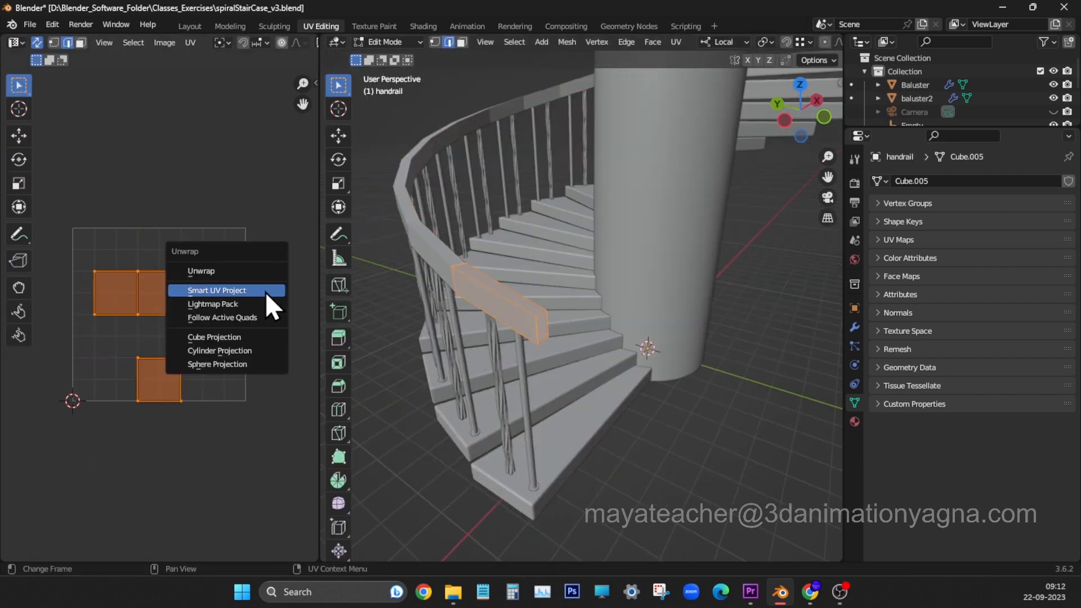
left_click(265, 290)
left_click(262, 416)
Rotate the handrail's UV islands to horizontal, fit them inside the UV square, and leave Edit Mode.
left_click(19, 159)
left_click_drag(203, 176, 220, 353, "ctrl")
key("g")
left_click(161, 324)
key("s")
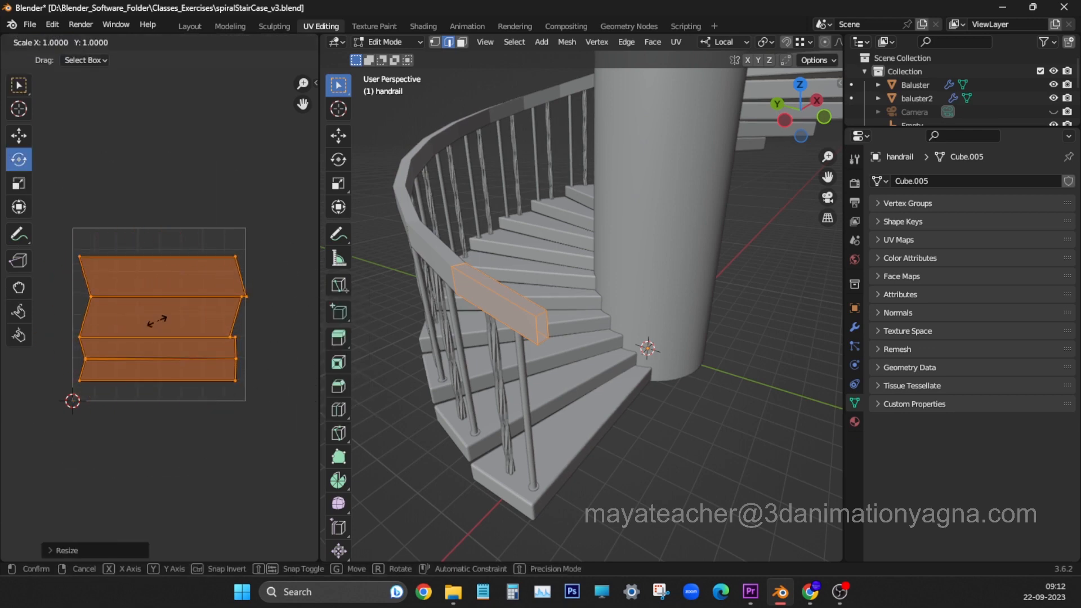
left_click(157, 319)
key("Tab")
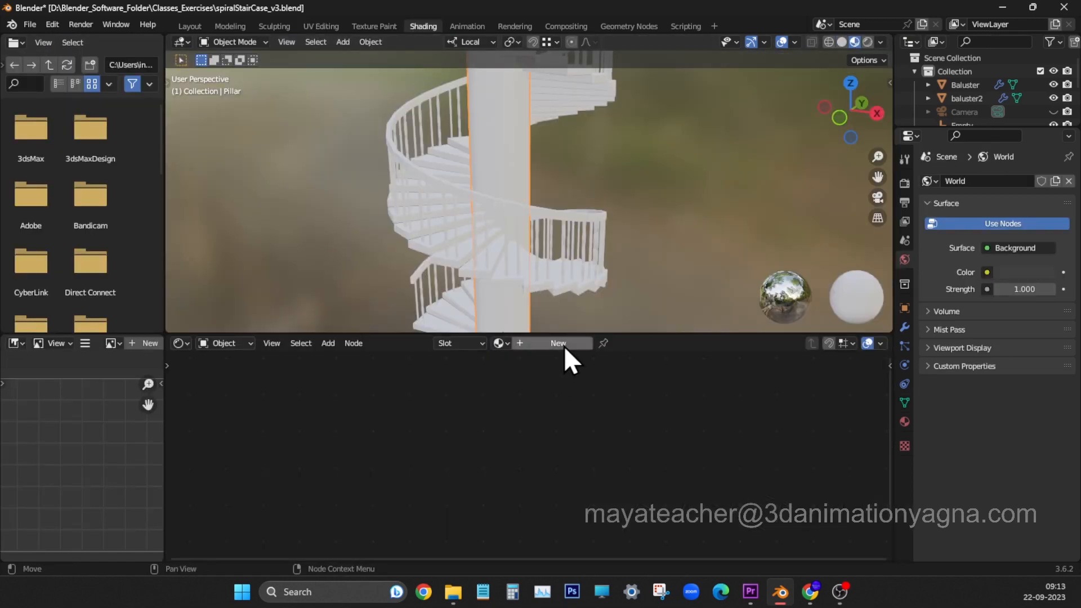
Create a material named "pillar shdr" for the pillar and add a Checker Texture node to it.
left_click(563, 344)
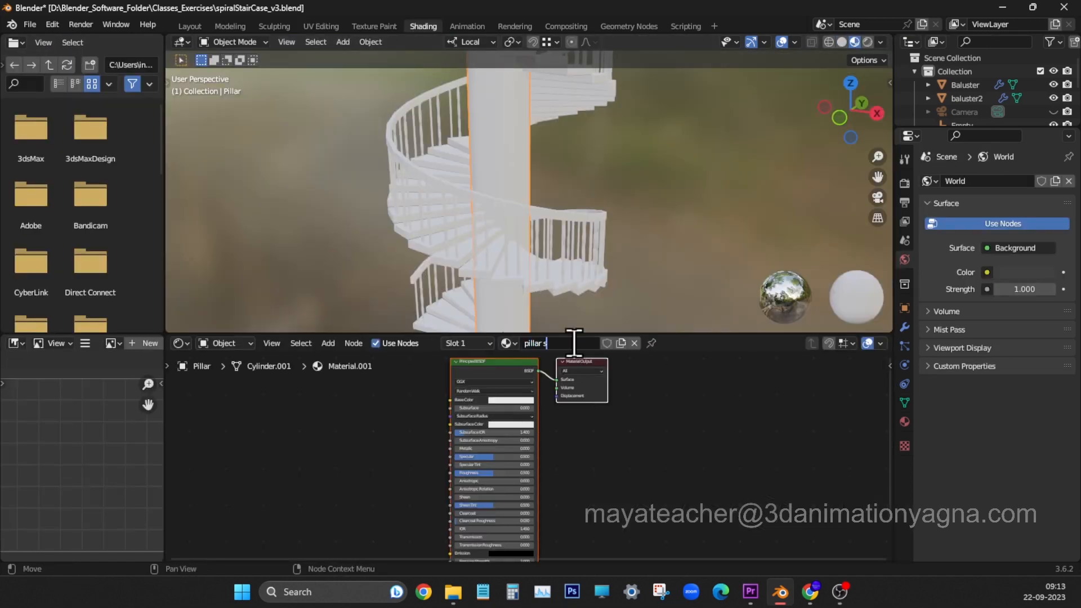
key("shift+a")
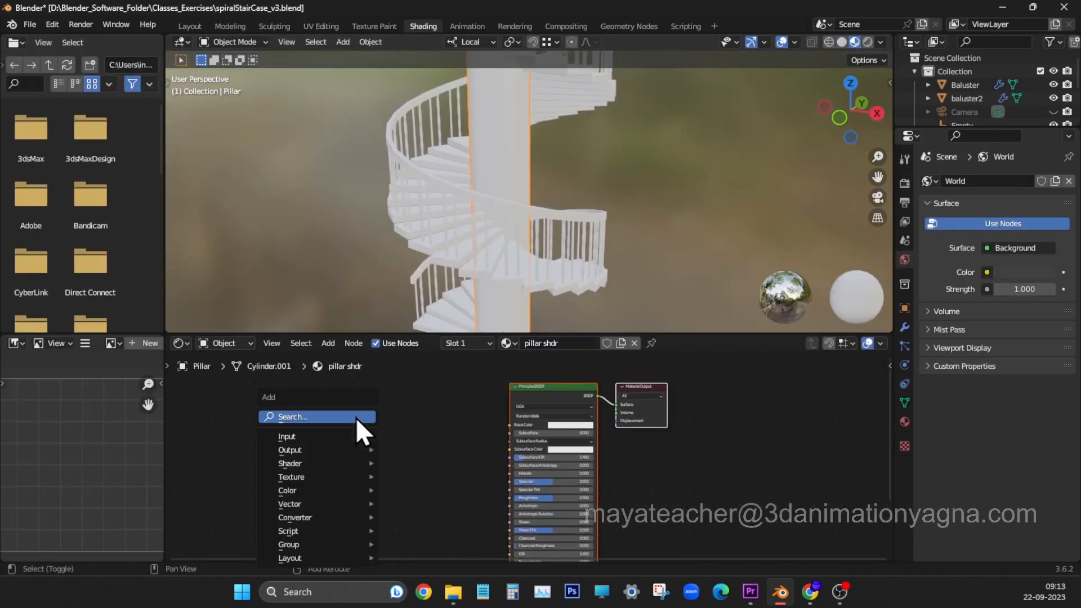
left_click(356, 418)
type("checker")
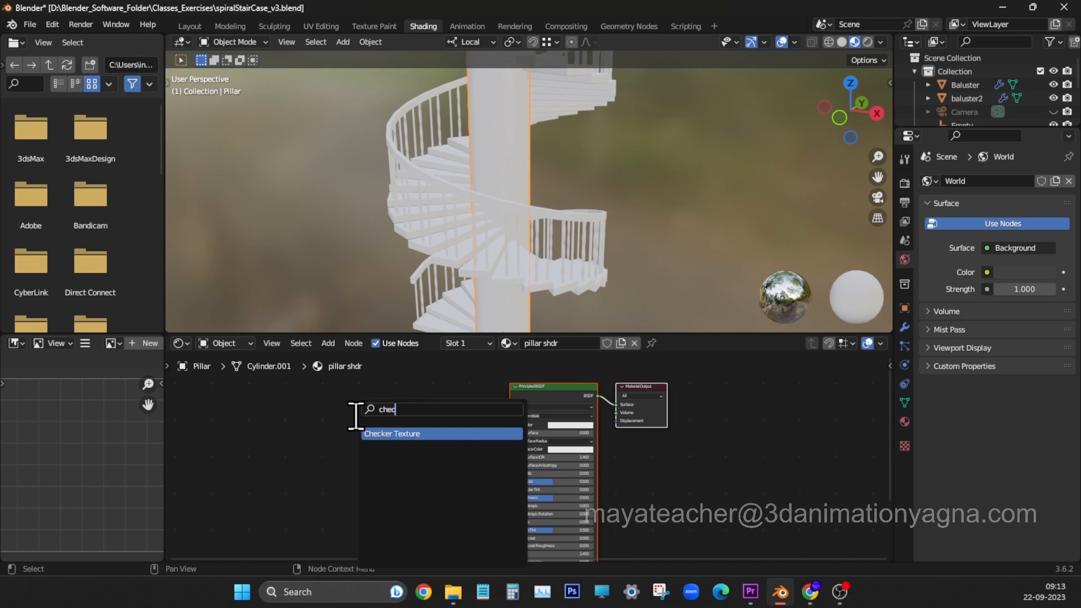
key("Return")
left_click(394, 436)
scroll(532, 454, "up", 1)
key("ctrl+space")
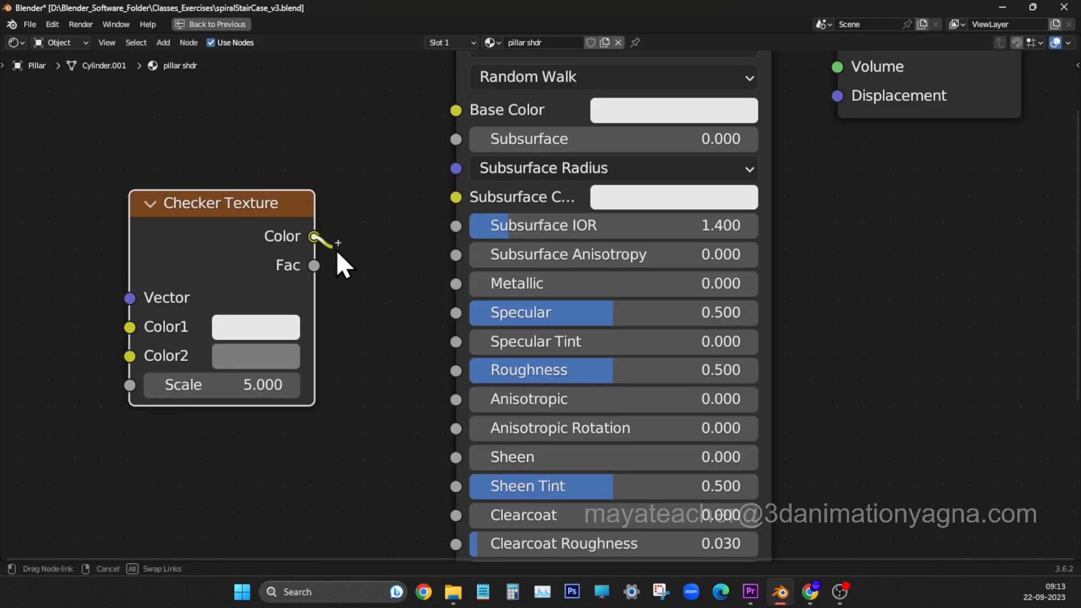
Connect the Checker Texture's Color to the shader's Roughness, with Specular at 0.659 and Sheen Tint at 0.
left_click_drag(386, 354, 457, 370)
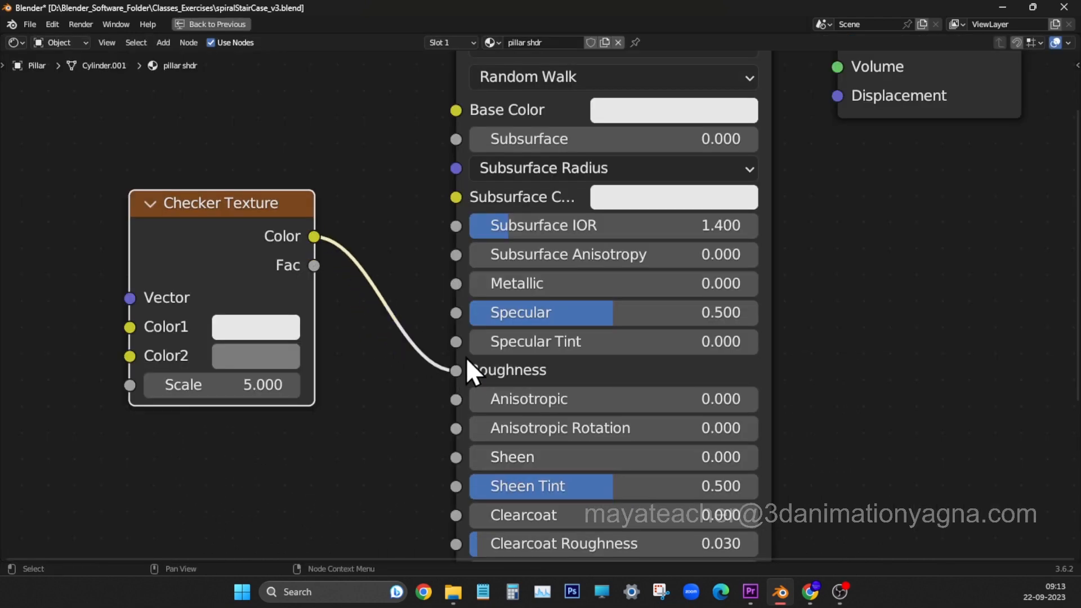
left_click_drag(535, 312, 568, 313)
left_click_drag(614, 486, 462, 487)
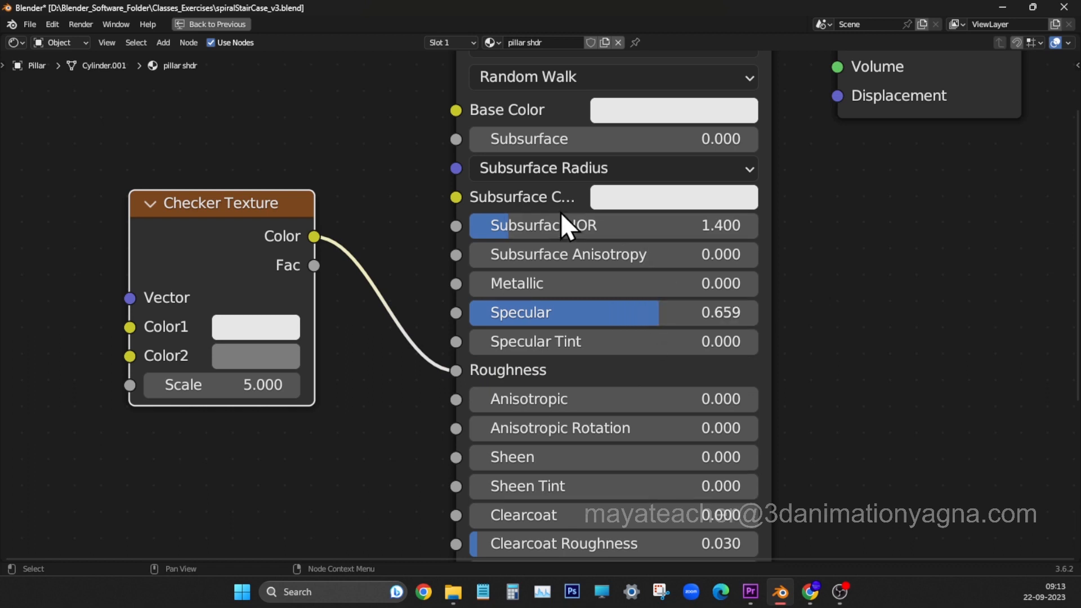
Connect the Checker Texture's Color to the shader's Normal input as well, and reposition the texture node lower beside the shader.
scroll(590, 263, "down", 1)
middle_click_drag(430, 368, 393, 235, "shift")
left_click_drag(311, 116, 428, 460)
middle_click_drag(544, 265, 569, 347)
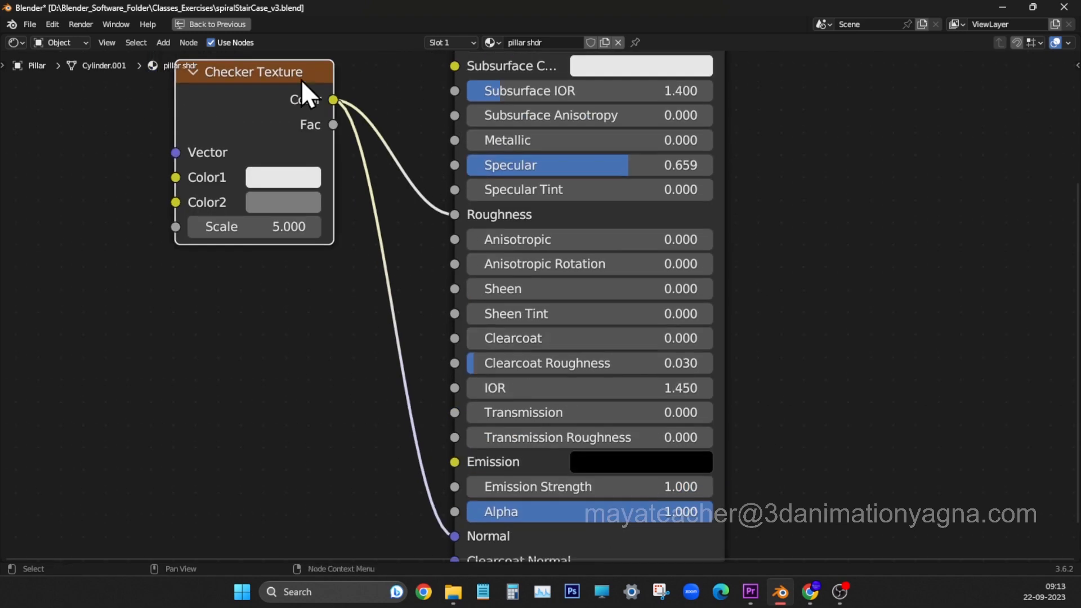
left_click_drag(301, 82, 245, 248)
scroll(473, 282, "down", 6)
middle_click_drag(496, 284, 620, 270)
scroll(620, 271, "up", 1)
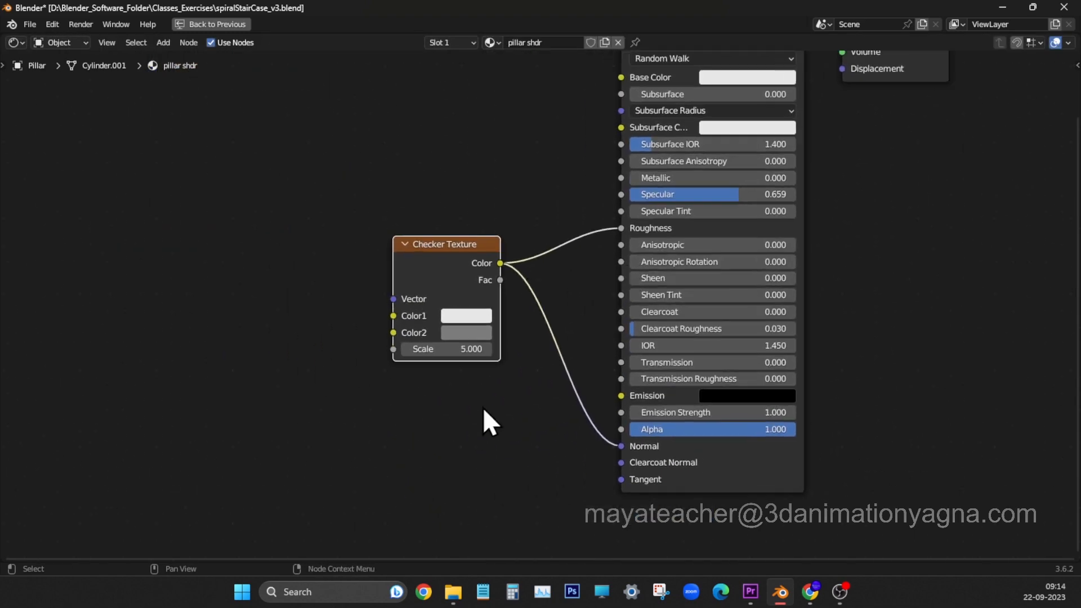
Add Texture Coordinate and Mapping nodes to the Checker Texture, with the mapping's Z scale at 10.7 and the checker scale at 8.6.
key("ctrl+t")
left_click_drag(232, 273, 148, 229)
mouse_move(301, 282)
left_mouse_down()
mouse_move(267, 234)
mouse_move(287, 134)
left_mouse_up()
key("ctrl+space")
scroll(470, 478, "up", 4)
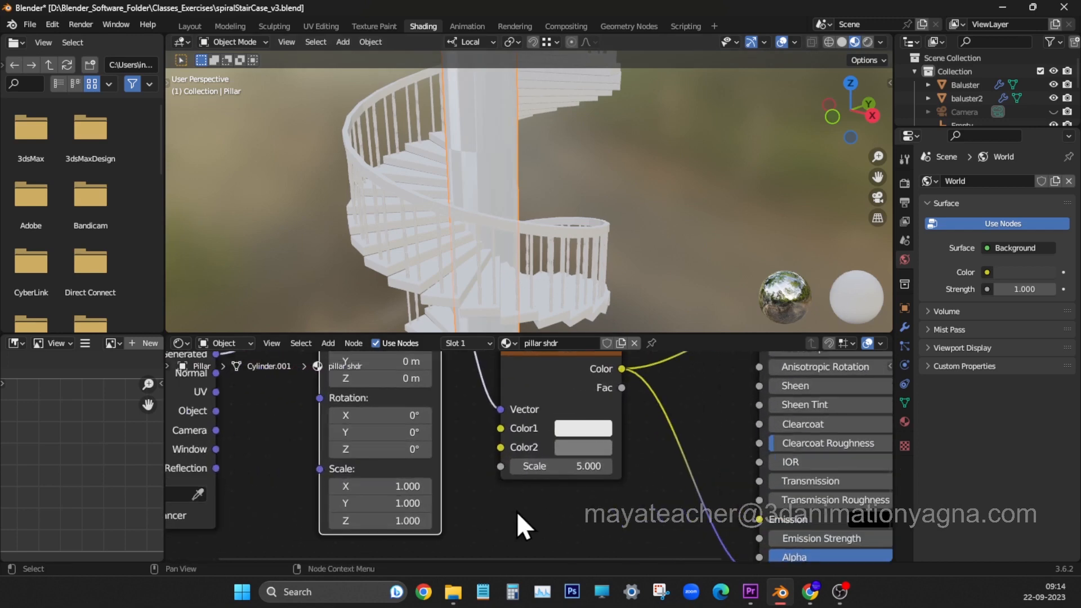
middle_click_drag(516, 511, 515, 492)
left_click_drag(398, 501, 425, 501)
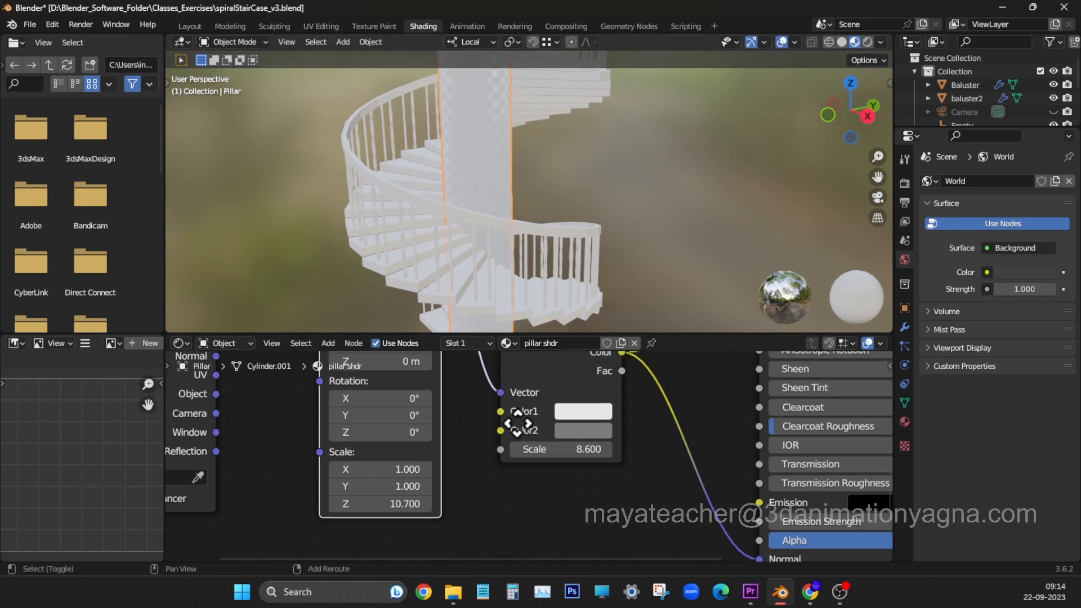
Darken the pillar material's Base Color to near black.
middle_click_drag(519, 422, 382, 534)
middle_click_drag(665, 442, 506, 559)
middle_click_drag(576, 395, 519, 455)
left_click(545, 453)
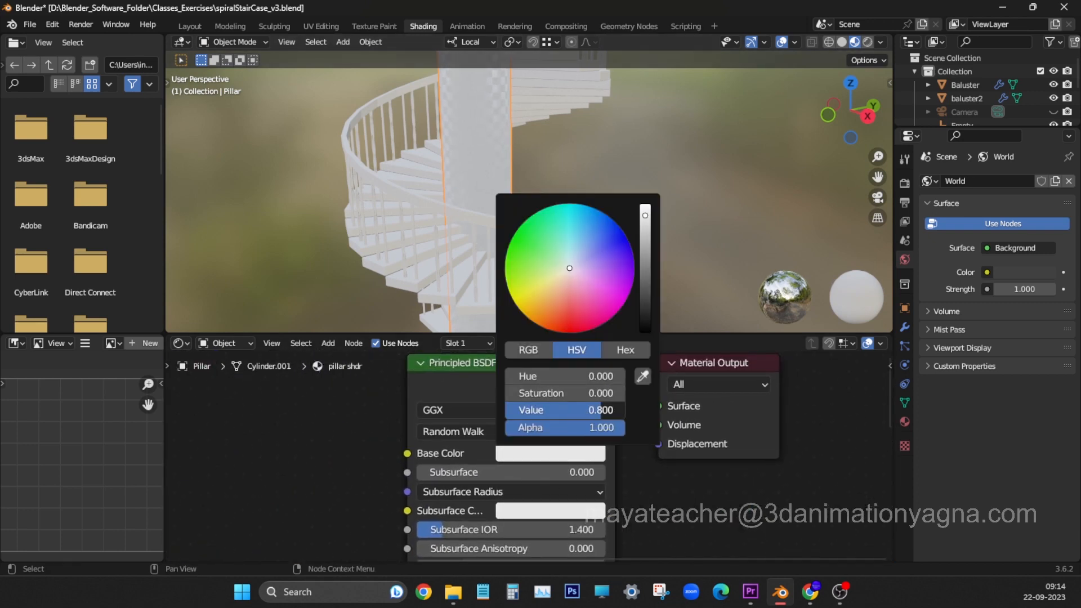
left_click_drag(597, 410, 509, 410)
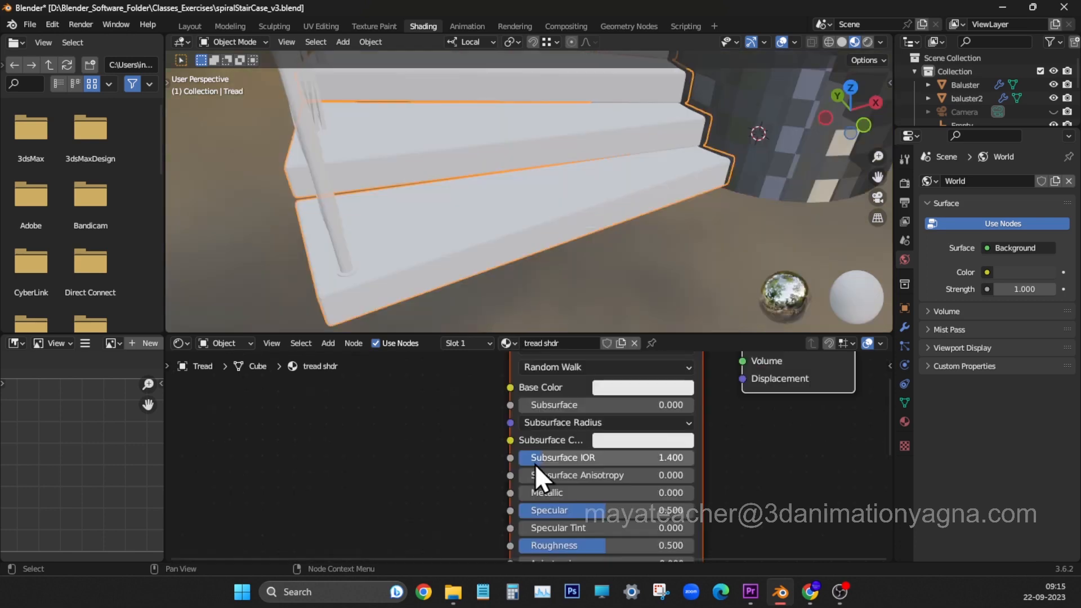
Add an Image Texture node to the "tread shdr" material and connect its Color to the shader's Roughness and Normal inputs.
key("shift+a")
left_click(431, 433)
type("image")
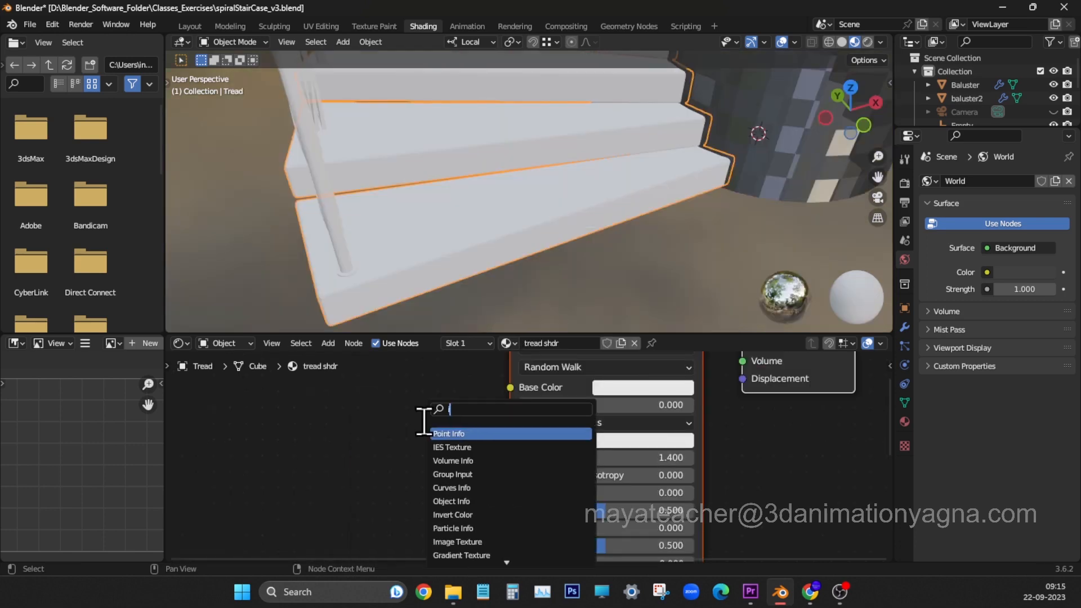
key("Return")
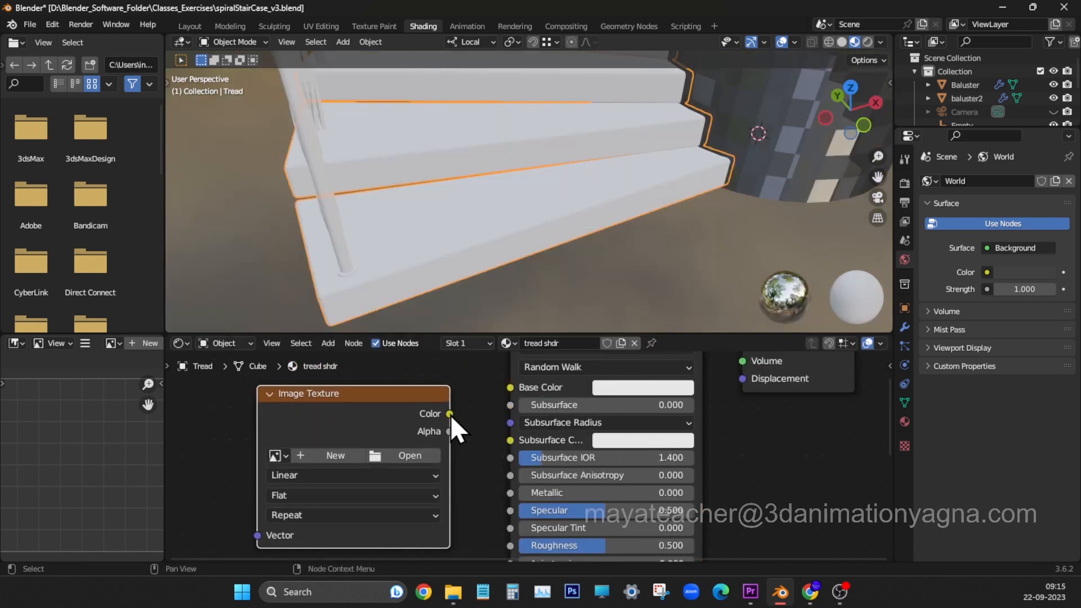
key("ctrl+space")
left_click_drag(309, 108, 314, 295)
left_click_drag(382, 316, 495, 385)
scroll(517, 369, "down", 5)
middle_click_drag(513, 380, 496, 217)
left_click_drag(347, 181, 263, 256)
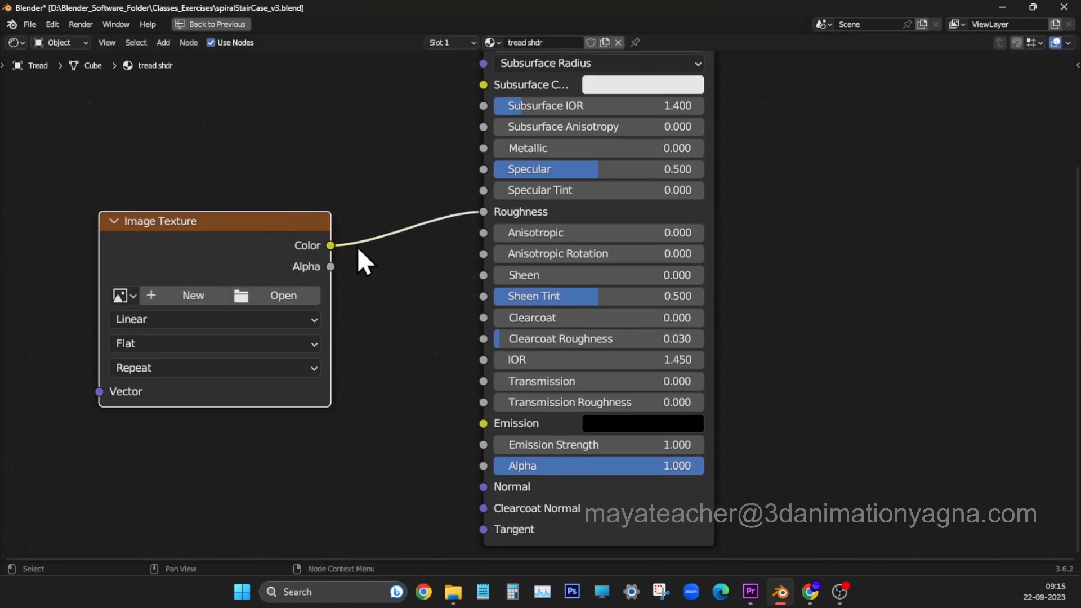
left_click_drag(330, 246, 364, 290)
left_click_drag(489, 489, 485, 487)
Load metal.jpg from the Textures folder into the tread's Image Texture node and darken the Base Color to near black.
left_click(282, 295)
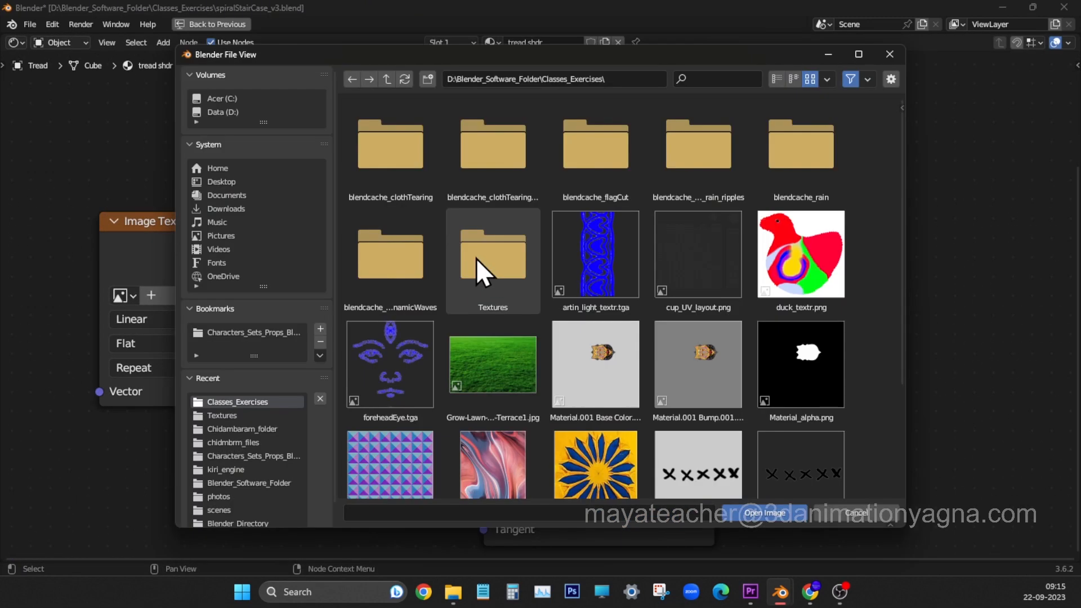
double_click(475, 258)
scroll(656, 310, "down", 3)
double_click(831, 299)
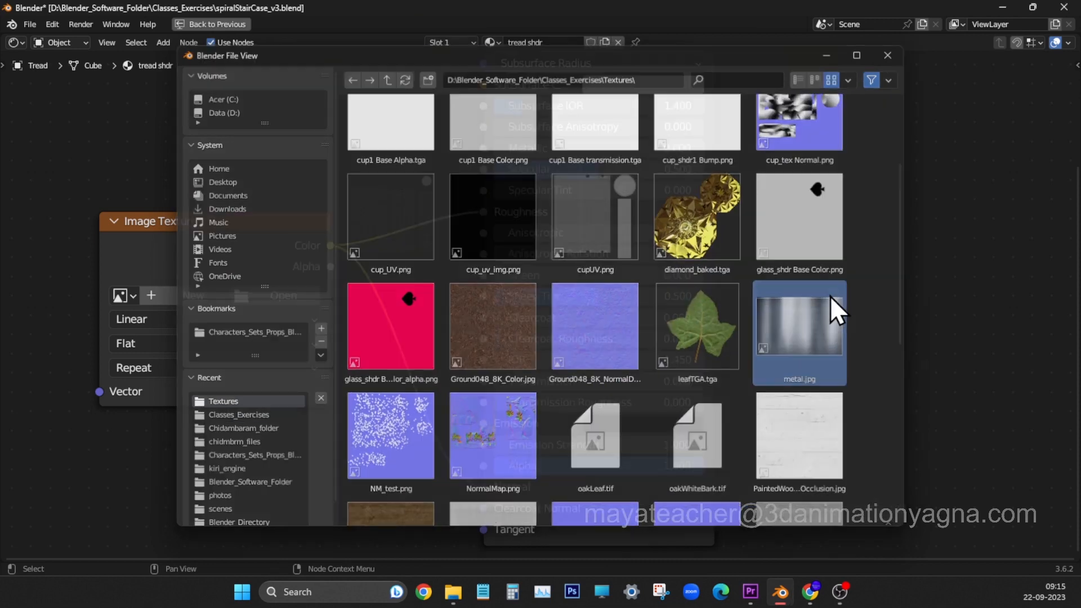
key("ctrl+space")
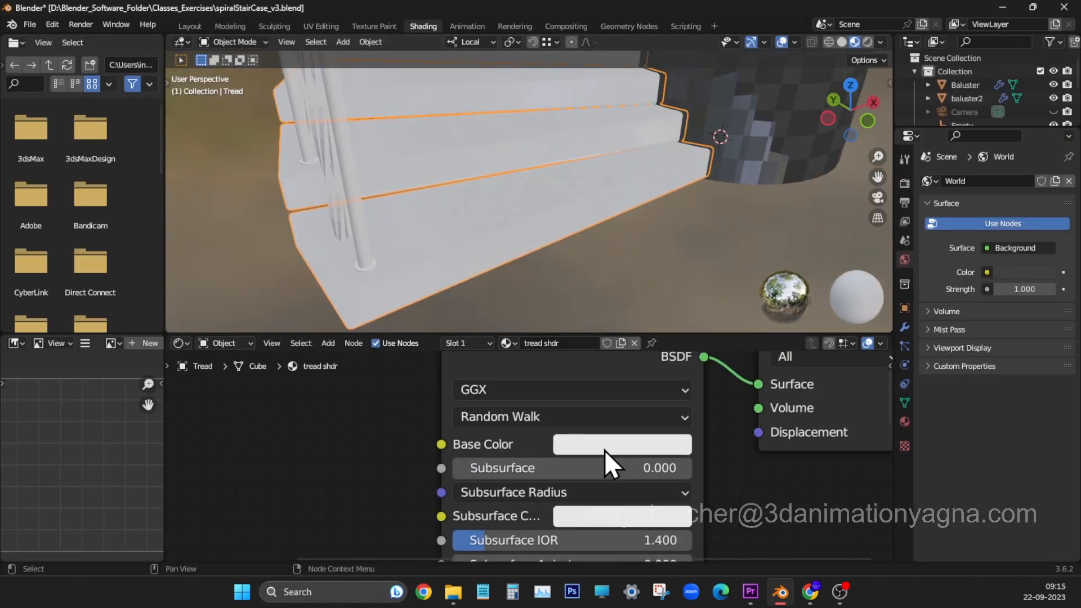
left_click(605, 448)
left_click_drag(647, 392, 536, 392)
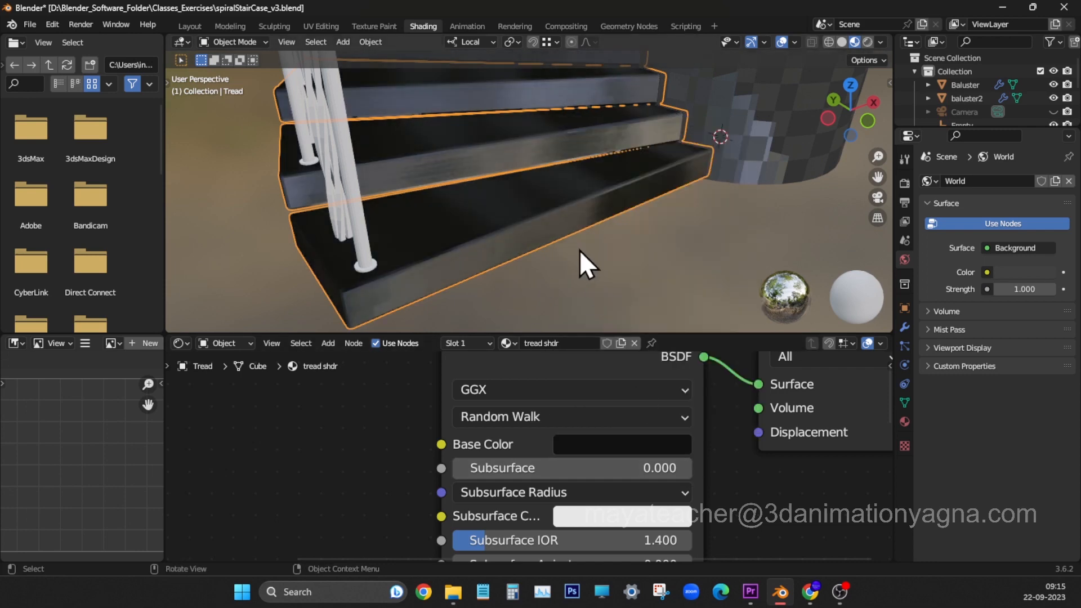
Create a new material for the handrail and add an Image Texture node beside its Principled BSDF.
middle_click_drag(579, 250, 596, 232)
scroll(594, 225, "down", 10)
left_click(585, 178)
middle_click_drag(678, 248, 668, 285)
left_click(558, 343)
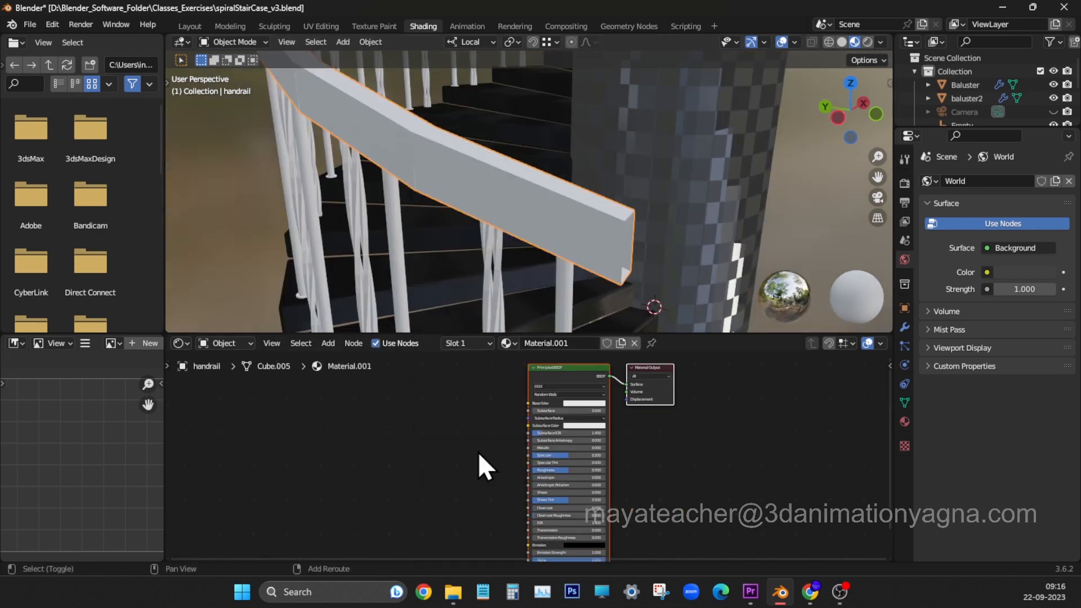
middle_click_drag(478, 451, 514, 446)
key("shift+a")
type("img")
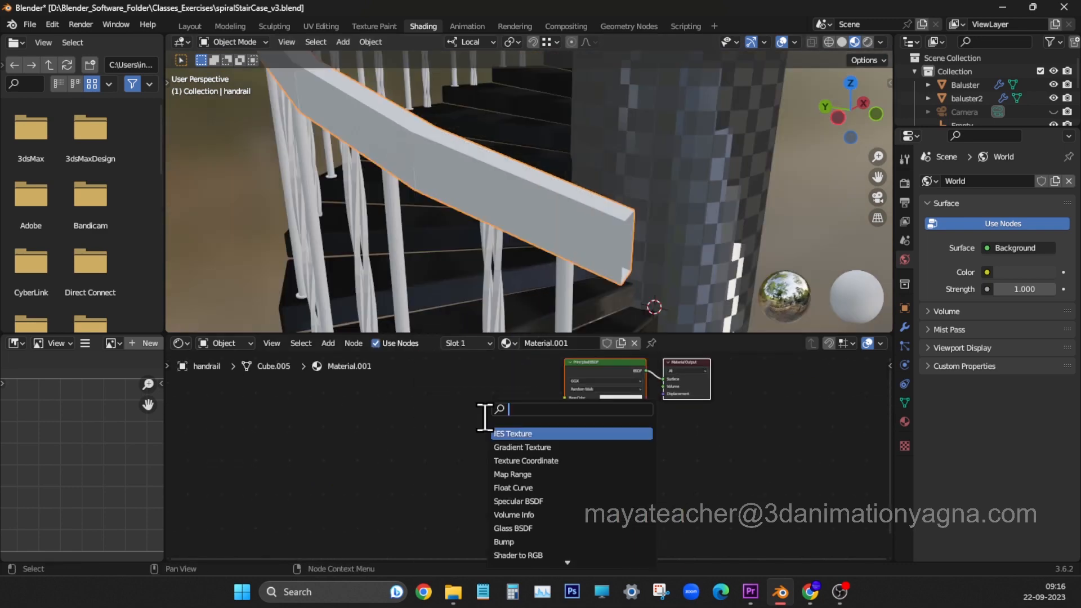
key("Return")
left_click(495, 419)
key("ctrl+space")
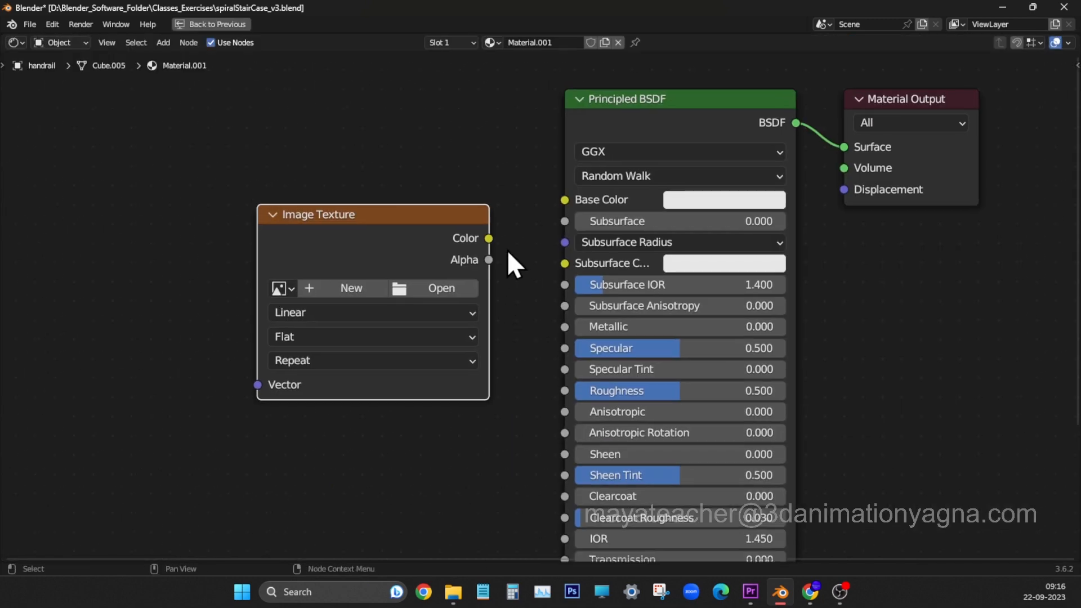
Connect the Image Texture's Color to Base Color and Roughness, with Specular at 0.618, Sheen at 0.150 and Sheen Tint at 0.123.
left_click_drag(488, 238, 565, 200)
left_click_drag(342, 224, 227, 269)
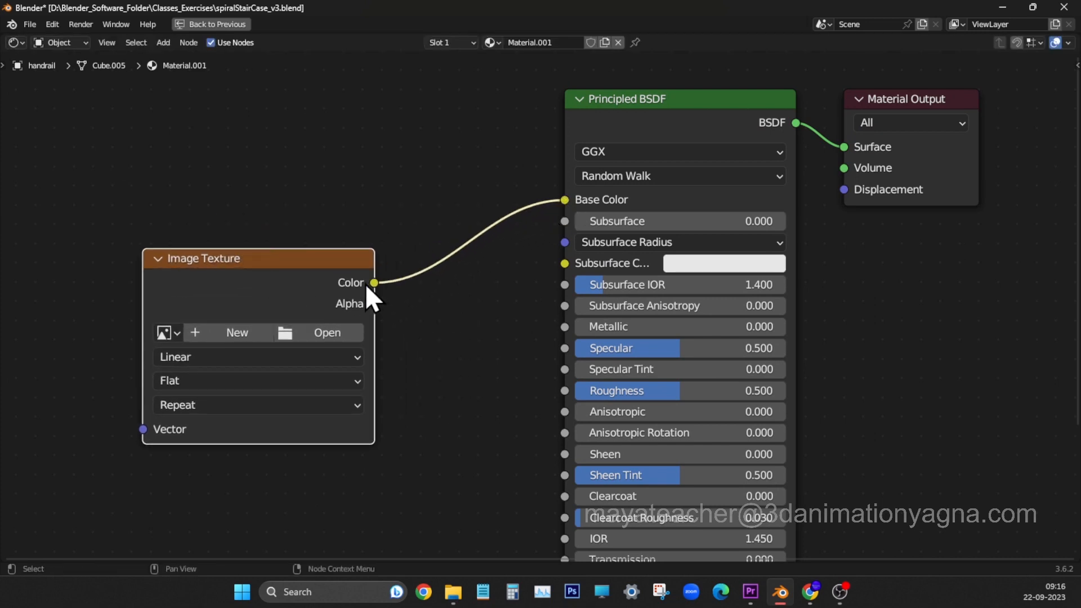
left_click_drag(565, 388, 565, 389)
left_click_drag(639, 350, 663, 350)
left_click_drag(642, 475, 607, 456)
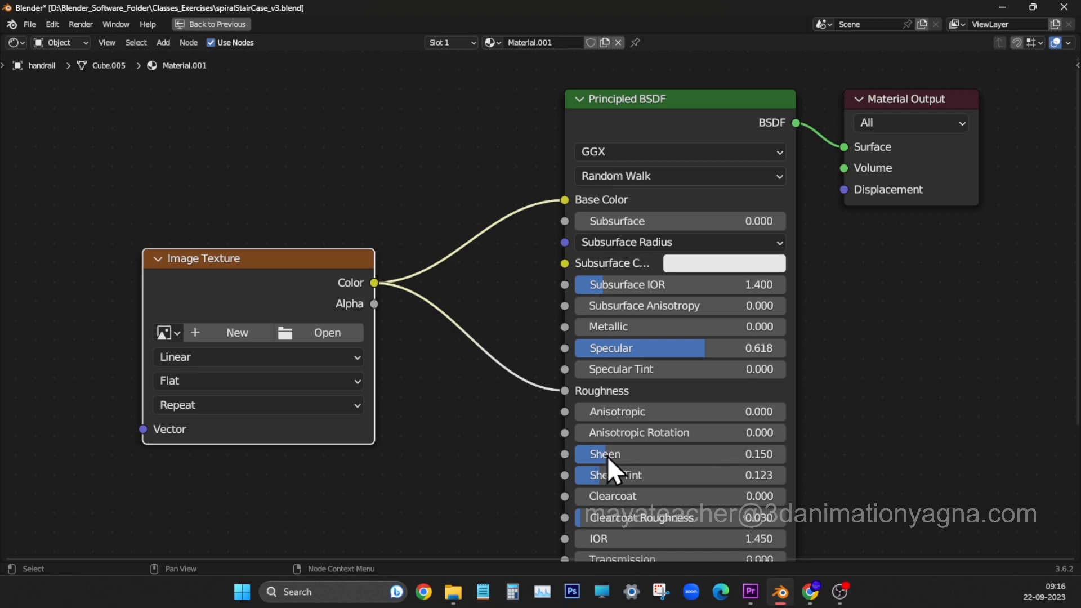
Load Wood027_8K_Color.jpg from the Textures folder into the handrail's Image Texture node.
left_click(332, 333)
double_click(509, 237)
scroll(625, 349, "down", 10)
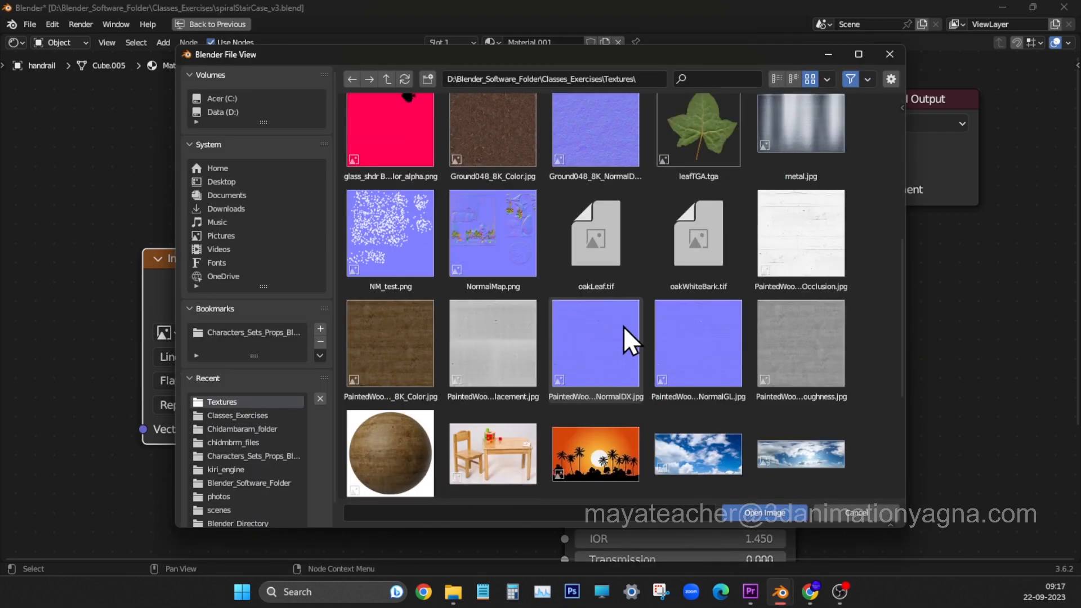
double_click(505, 432)
key("ctrl+space")
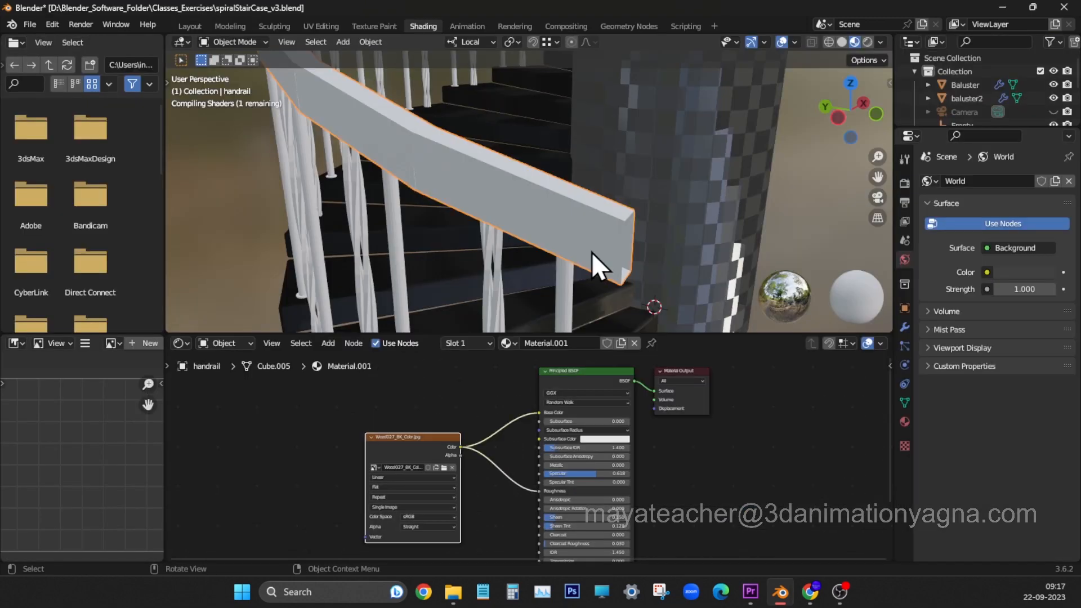
Create a material named "balusters shdr" for the twisted balusters.
middle_click_drag(616, 248, 549, 231)
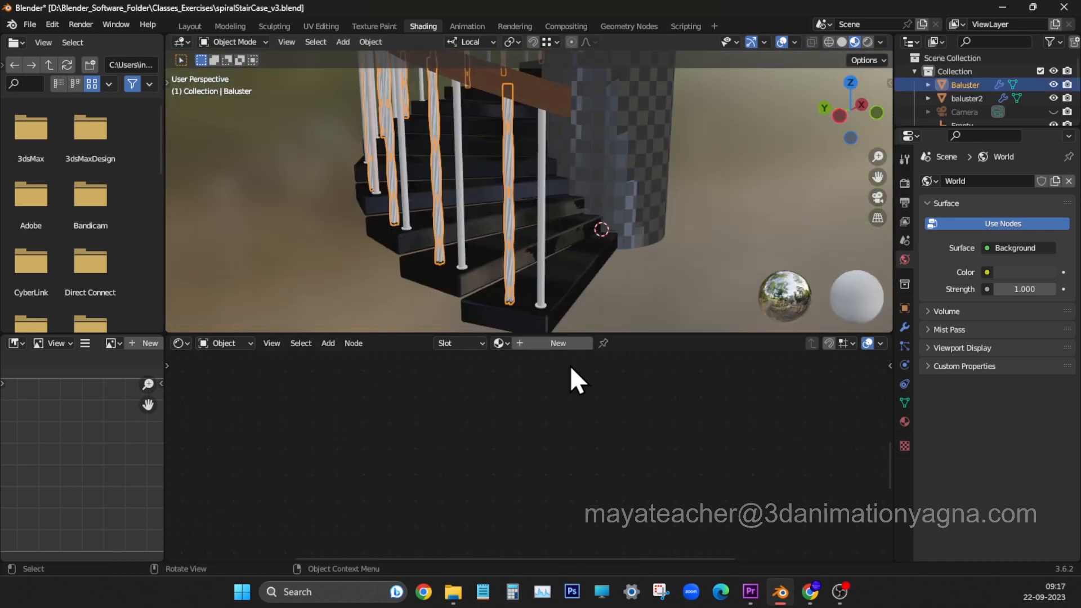
left_click(559, 346)
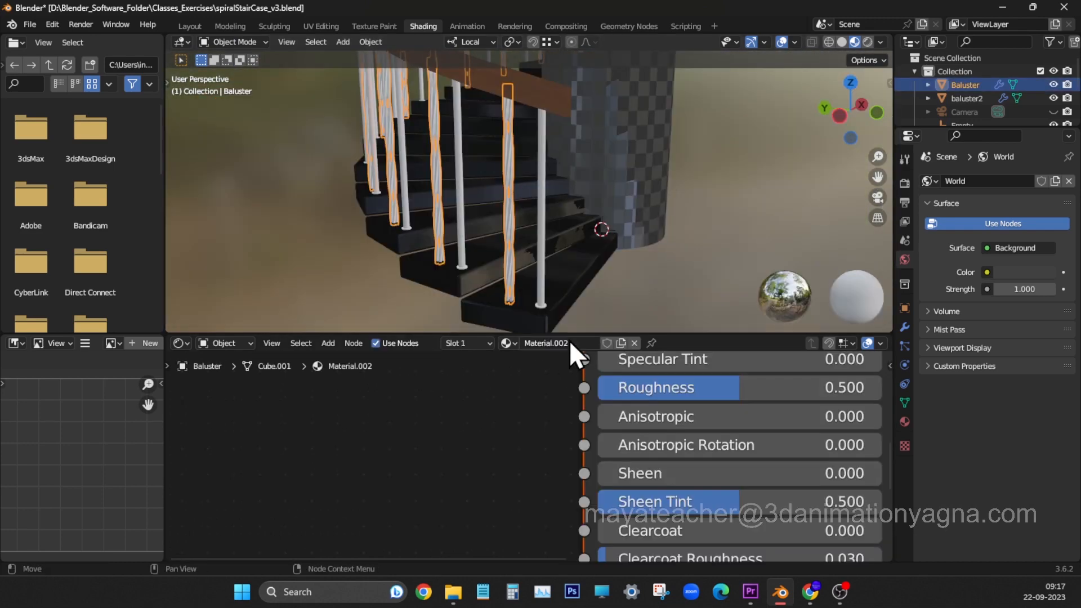
double_click(569, 343)
type("balusters shdr")
scroll(640, 423, "down", 5)
scroll(589, 454, "up", 5)
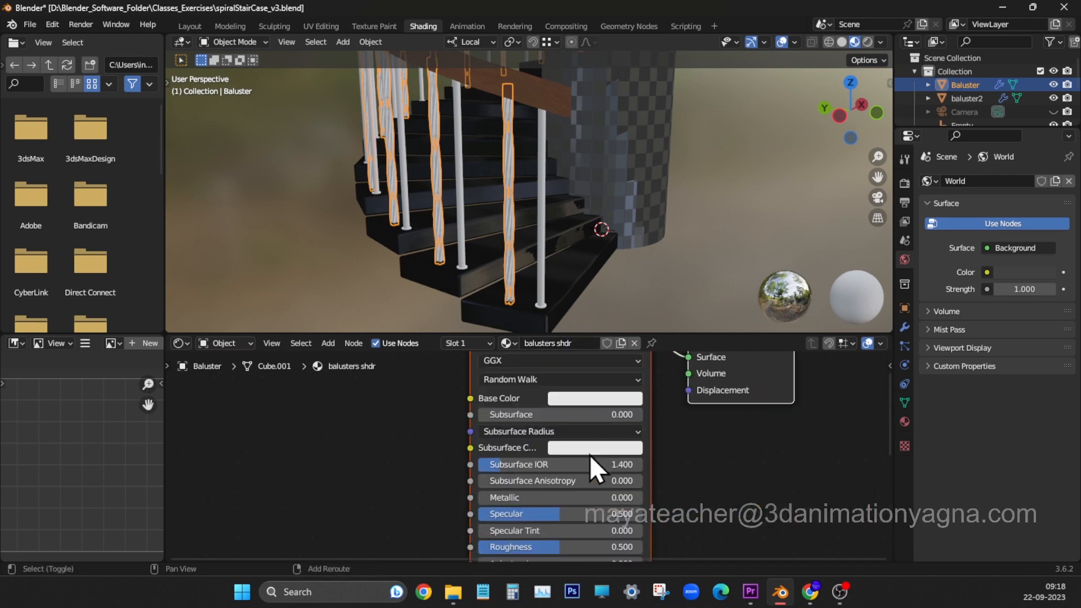
Set the balusters' Base Color to dark red with Hue 0.990, Saturation 0.974 and Value 0.070.
left_click(536, 475)
left_click_drag(563, 307, 572, 303)
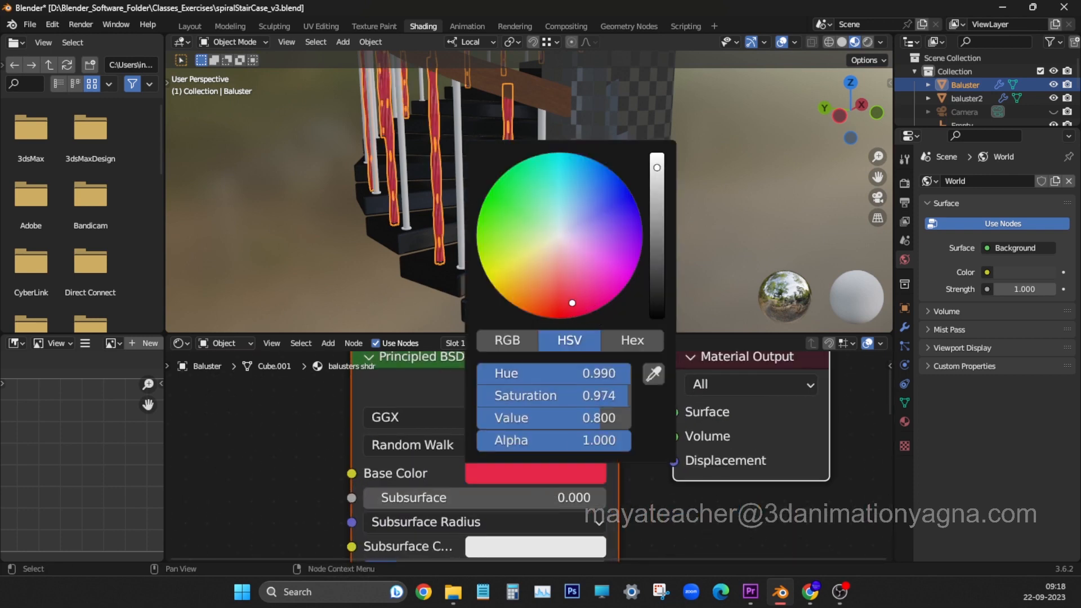
left_click_drag(545, 422, 447, 423)
scroll(573, 241, "down", 1)
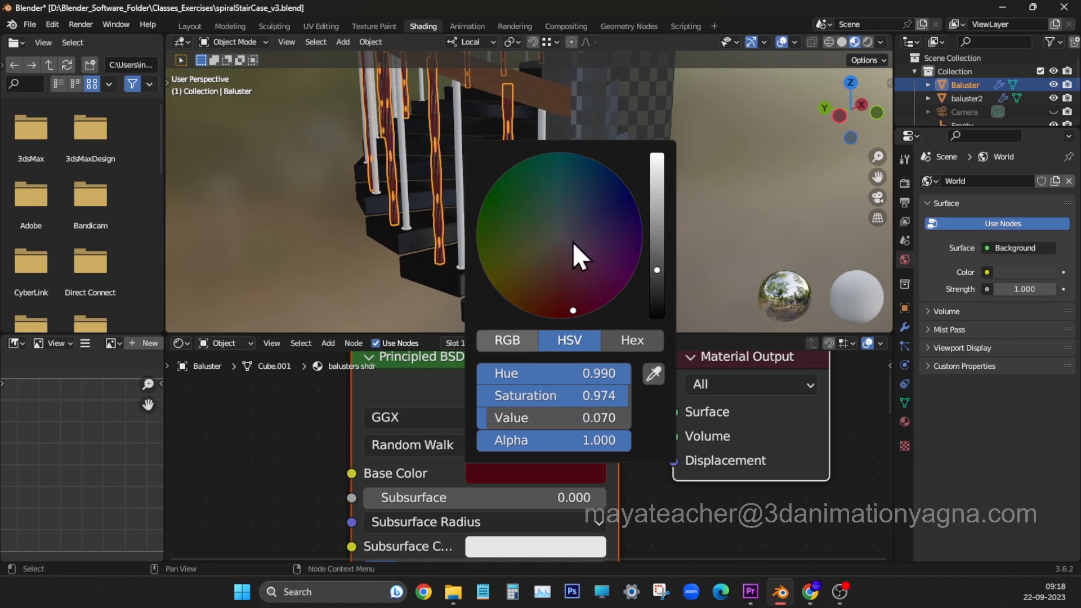
Assign the existing "balusters shdr" material to the plain round balusters.
middle_click_drag(678, 229, 613, 217)
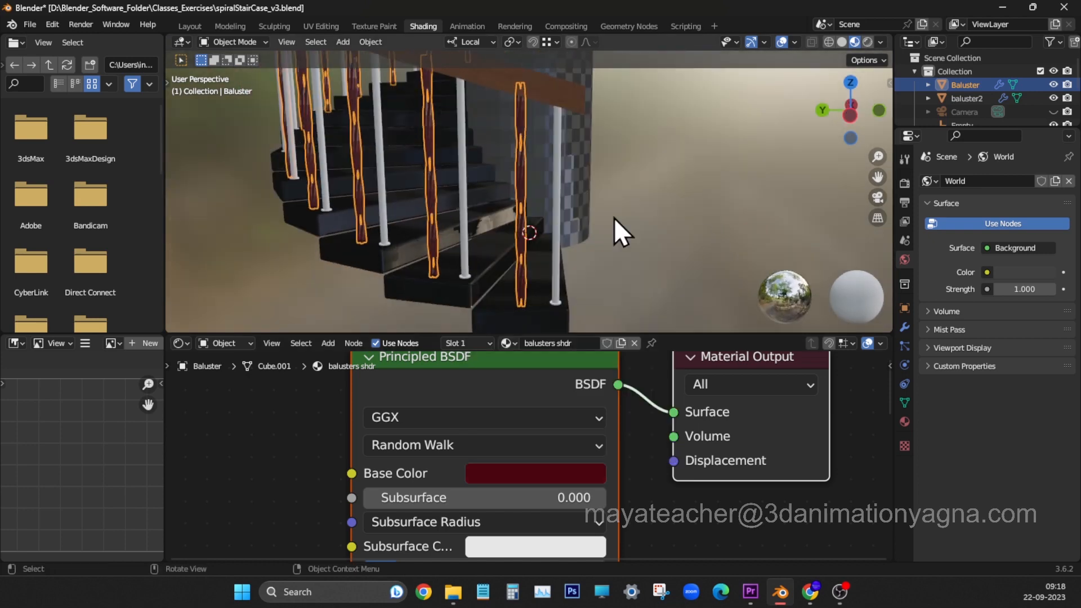
left_click(556, 214)
left_click(503, 342)
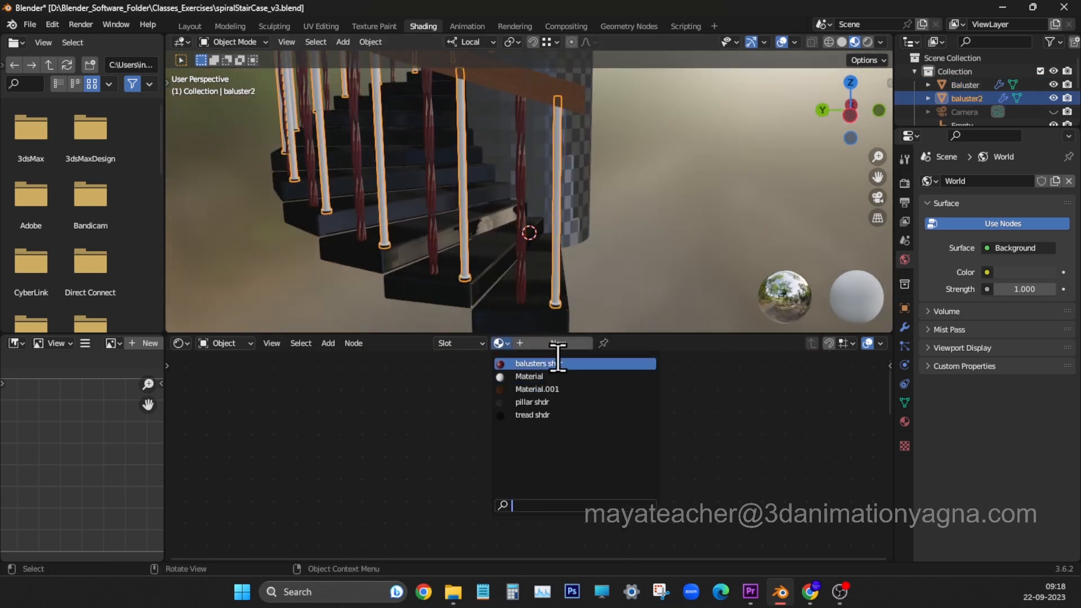
left_click(539, 363)
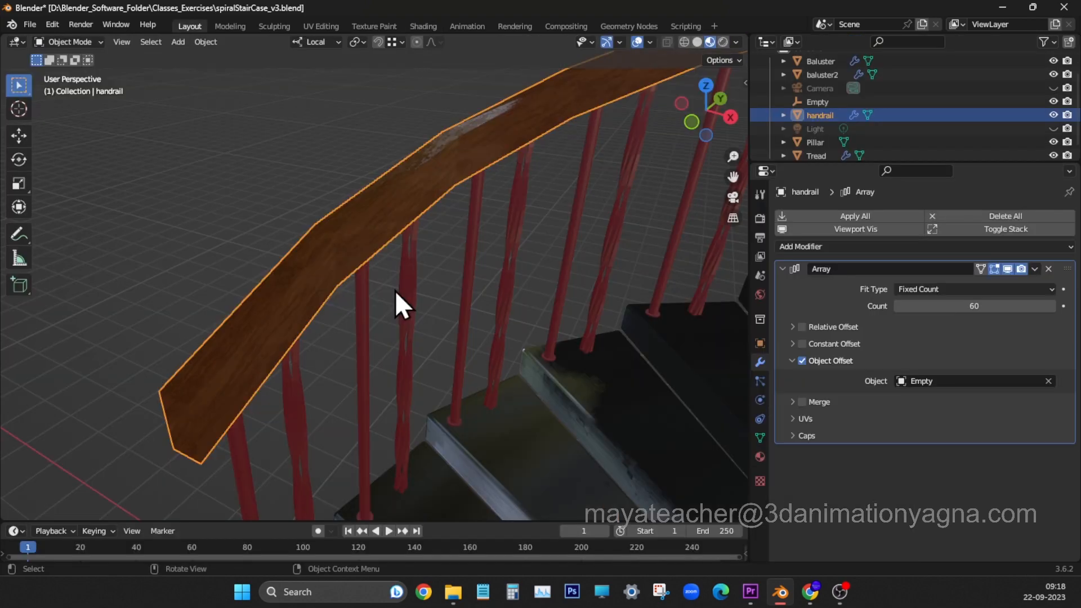
Open the handrail in Edit Mode and turn on the Wireframe overlay in the viewport.
key("Tab")
middle_click_drag(401, 306, 447, 320)
scroll(447, 320, "up", 3)
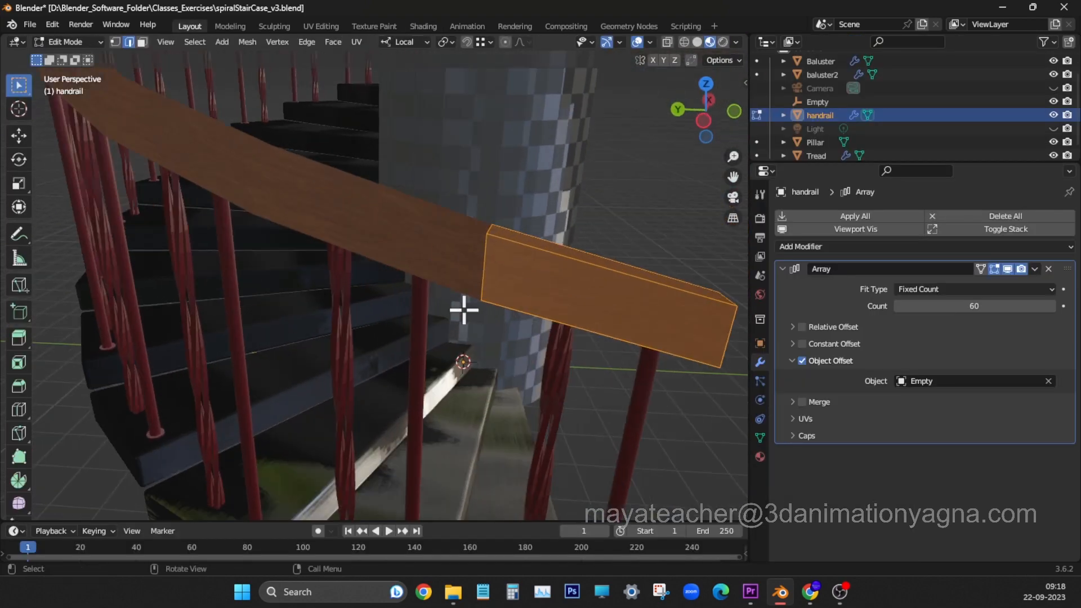
key("Tab")
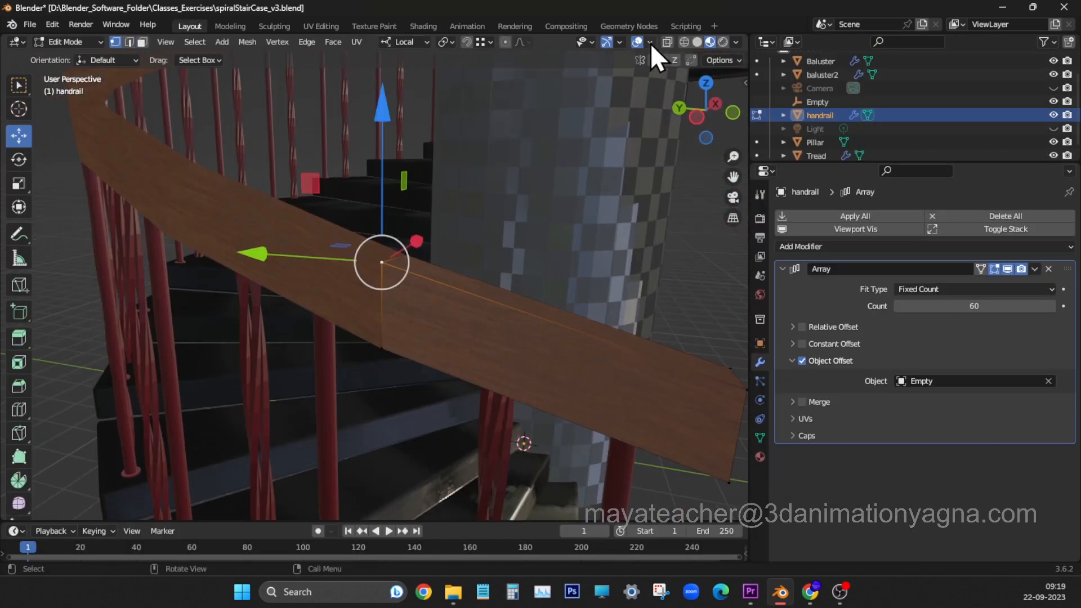
left_click(650, 43)
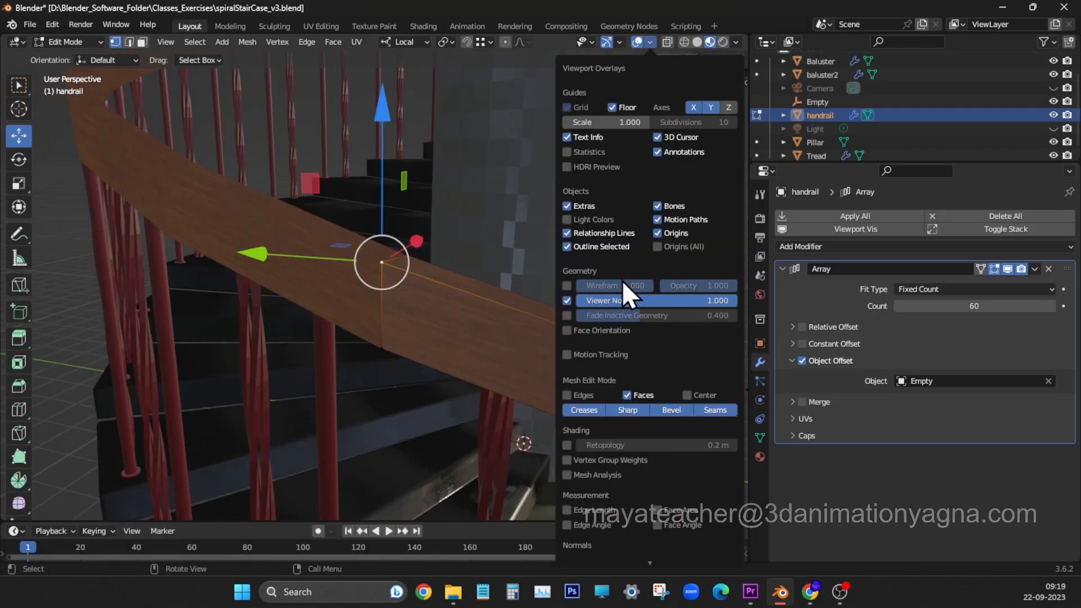
left_click(566, 284)
middle_click_drag(385, 400, 397, 397)
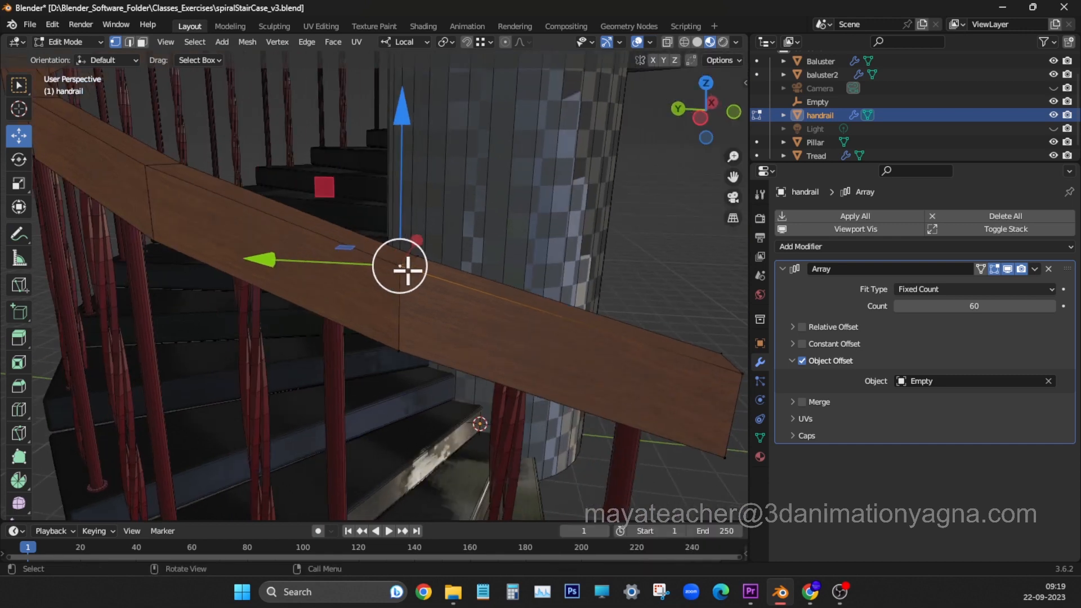
Try moving the corner vertex where the handrail's first two segments meet, and undo the move.
left_click_drag(411, 271, 442, 294)
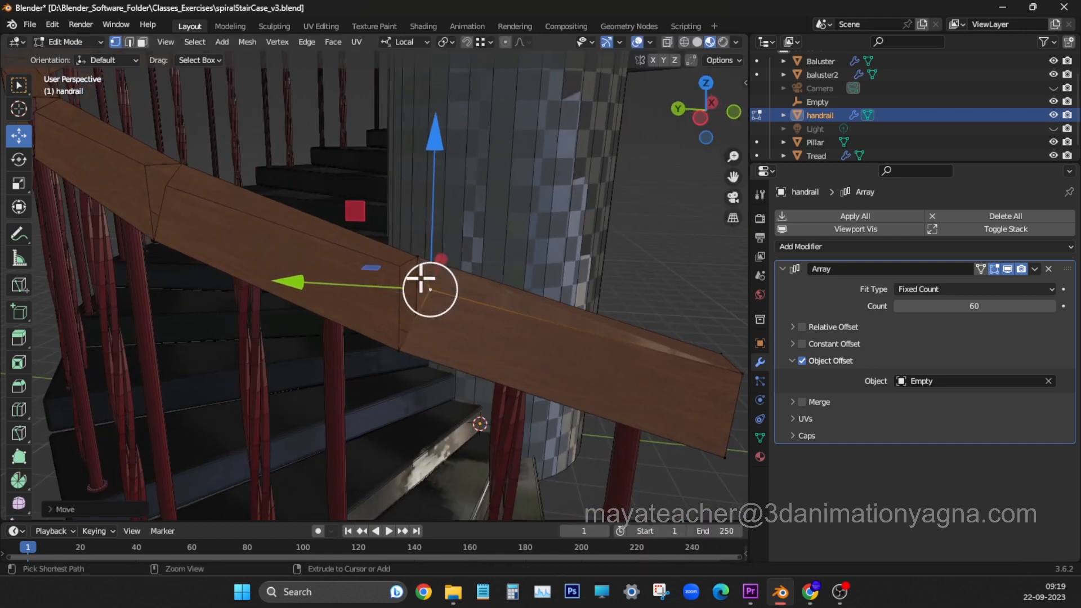
key("ctrl+z")
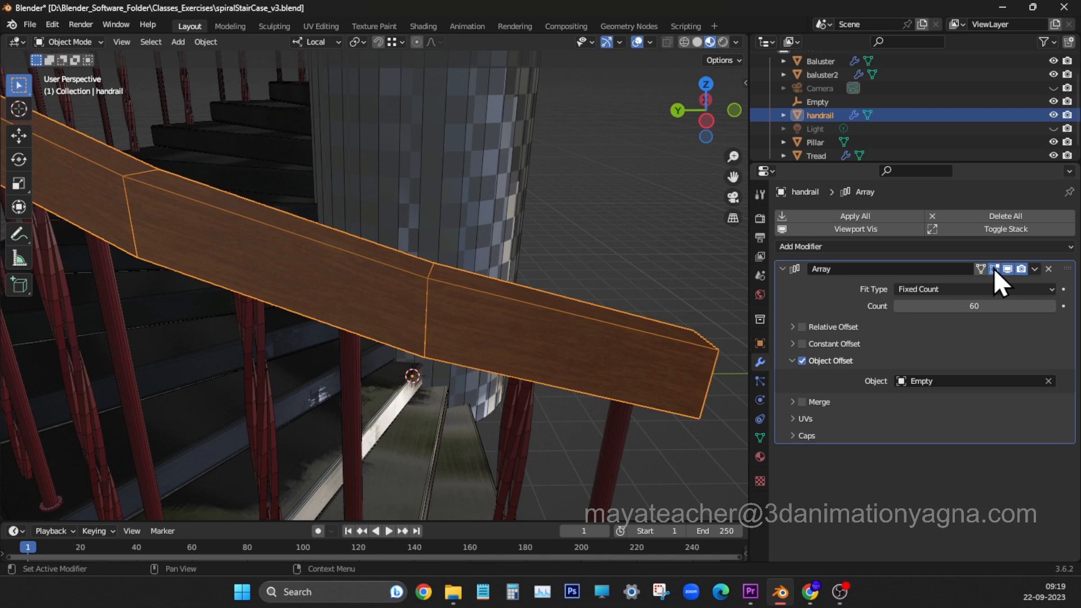
Apply the handrail's Array modifier and select its whole mesh in Edit Mode.
left_click(1034, 268)
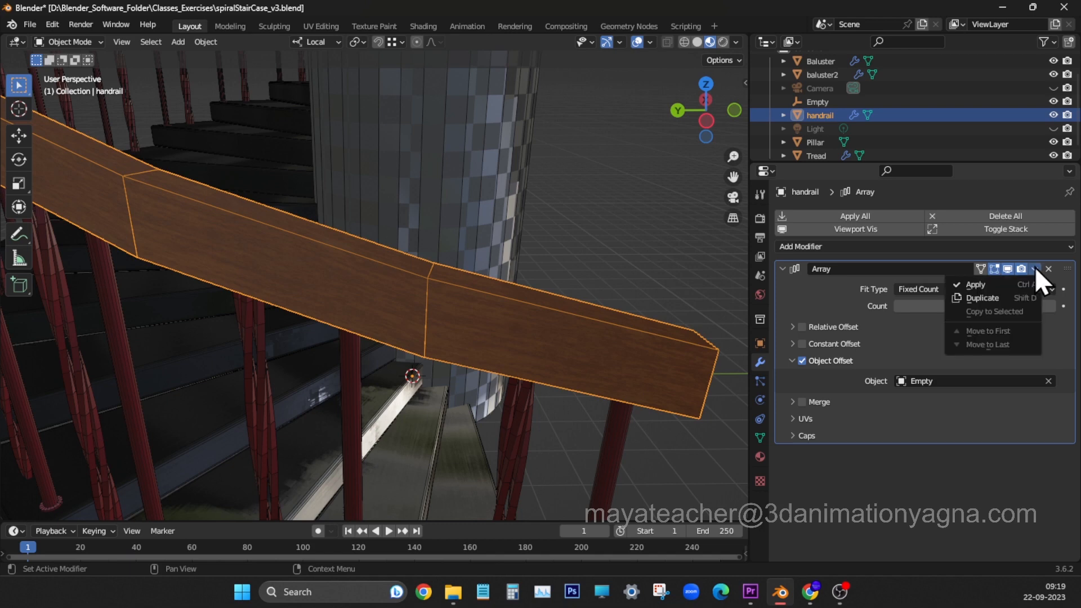
left_click(1016, 286)
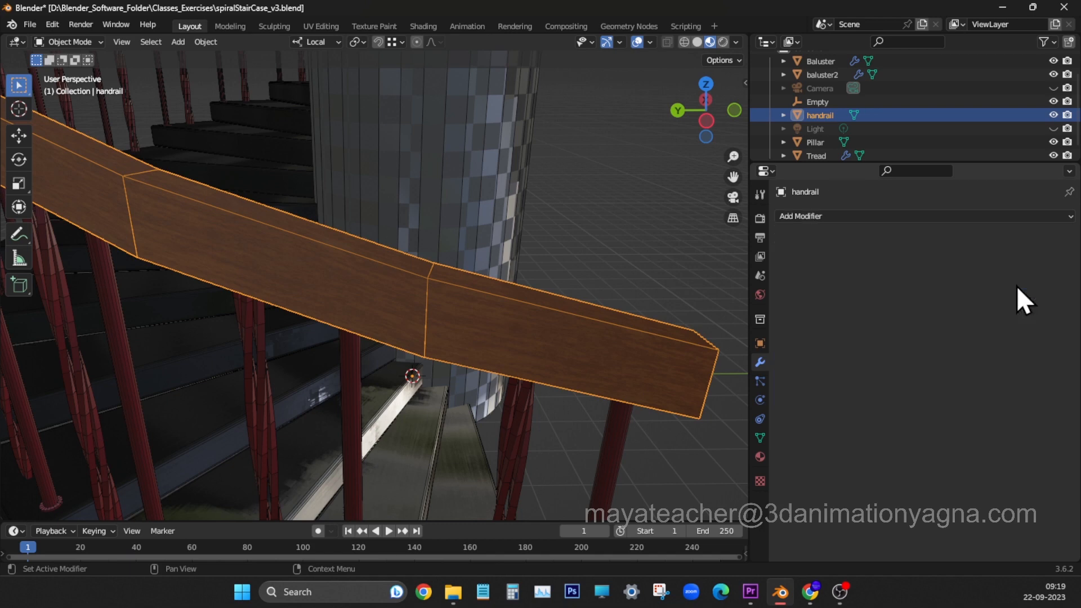
key("Tab")
key("a")
middle_click_drag(580, 320, 558, 322)
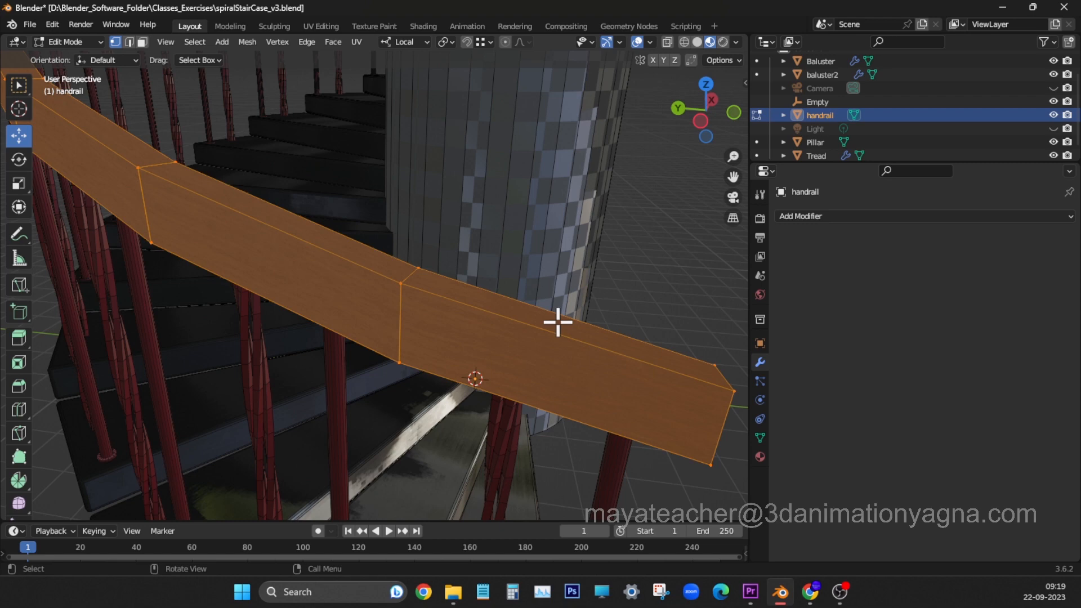
Merge the handrail's vertices by distance with a 0.0901 m threshold, and test a segment joint with a move that is undone.
key("m")
left_click(533, 368)
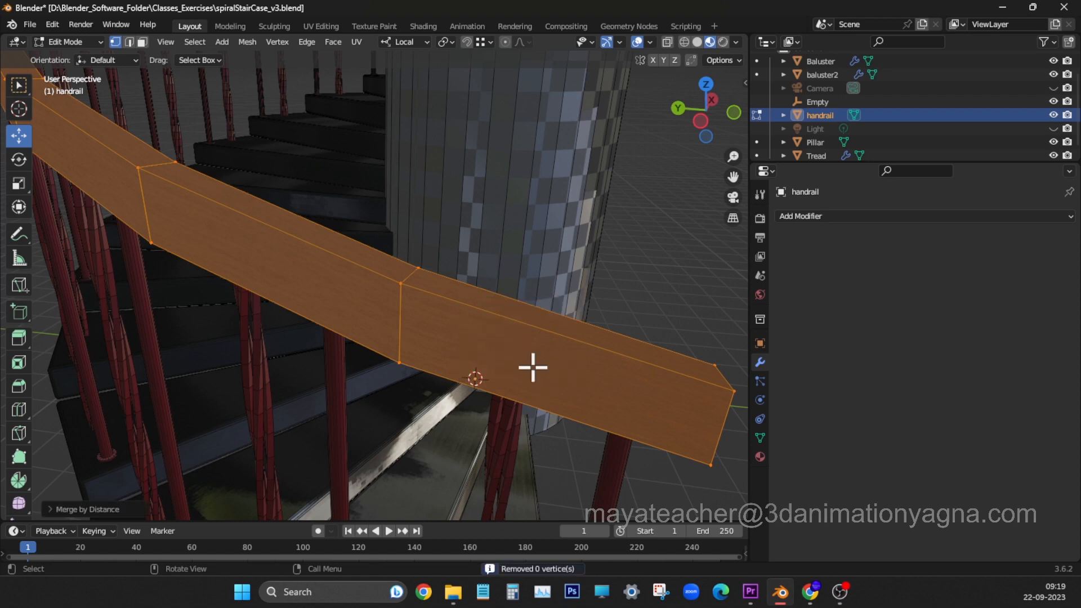
left_click(133, 509)
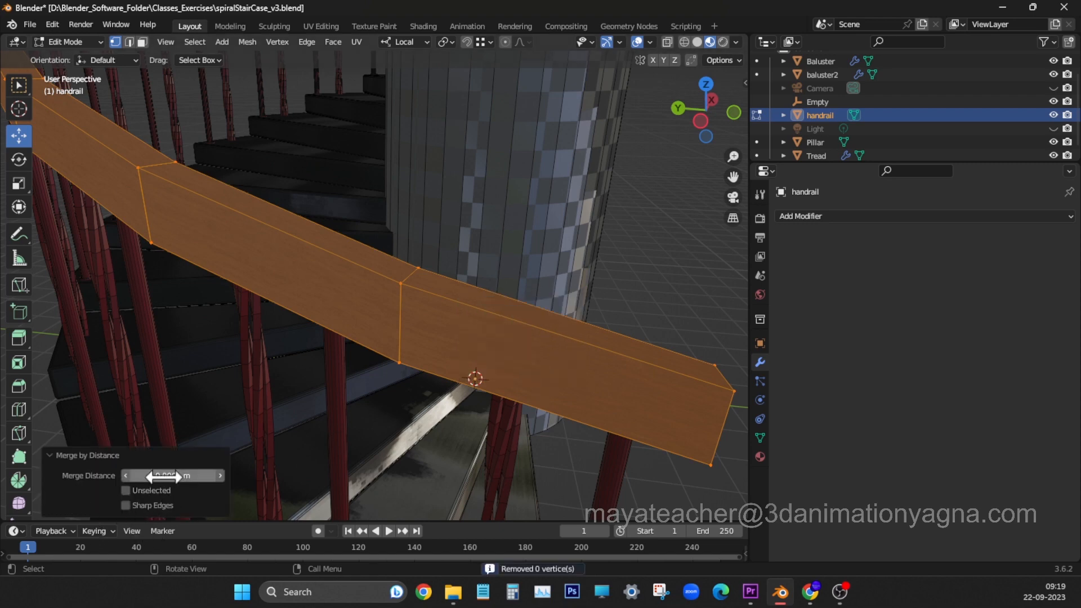
left_click_drag(163, 477, 197, 476)
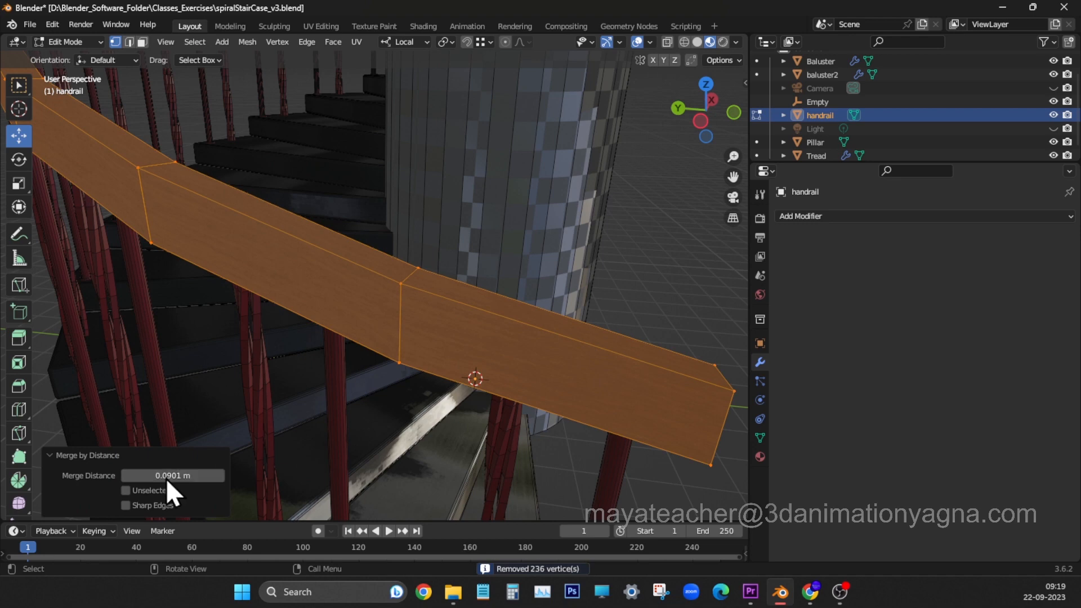
left_click(201, 454)
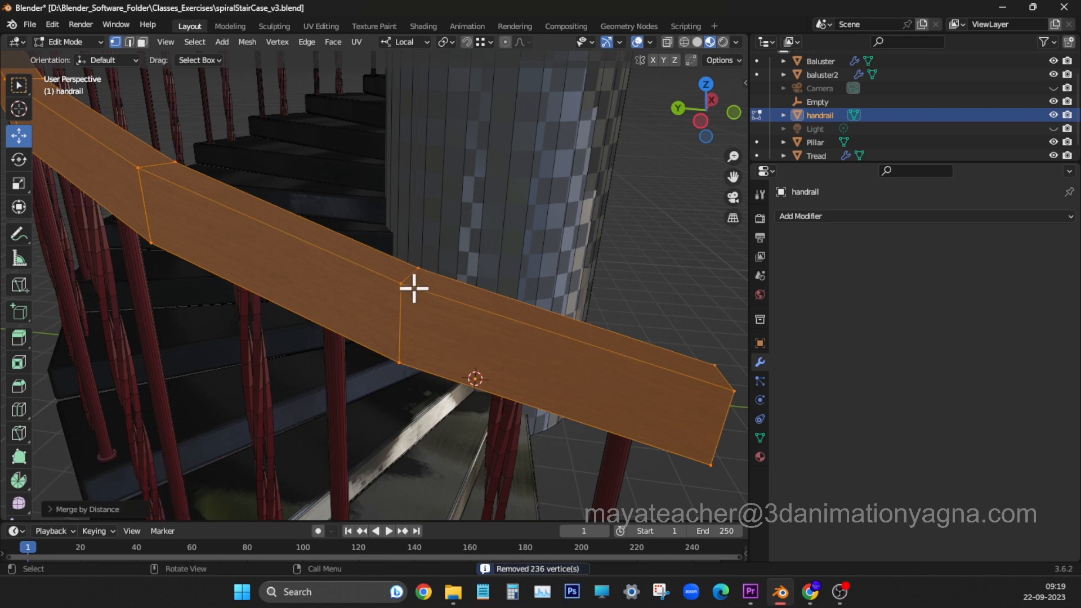
left_click_drag(415, 287, 394, 373)
key("ctrl+z")
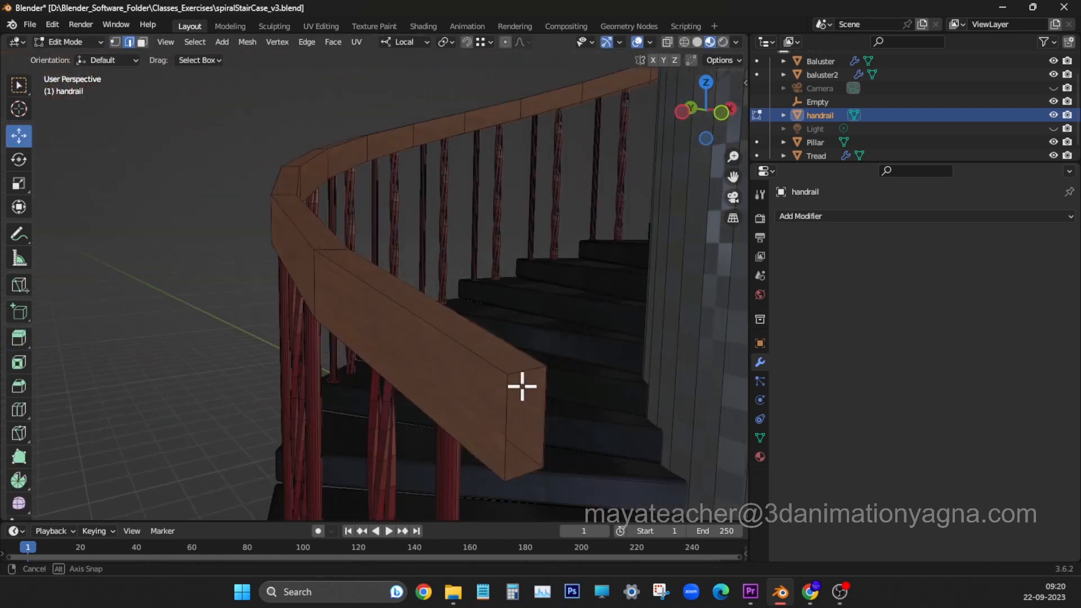
Select the edge loop around the handrail's open lower end, fill it with a face and return to Object Mode.
middle_click_drag(521, 386, 548, 397)
left_click(496, 367, "alt")
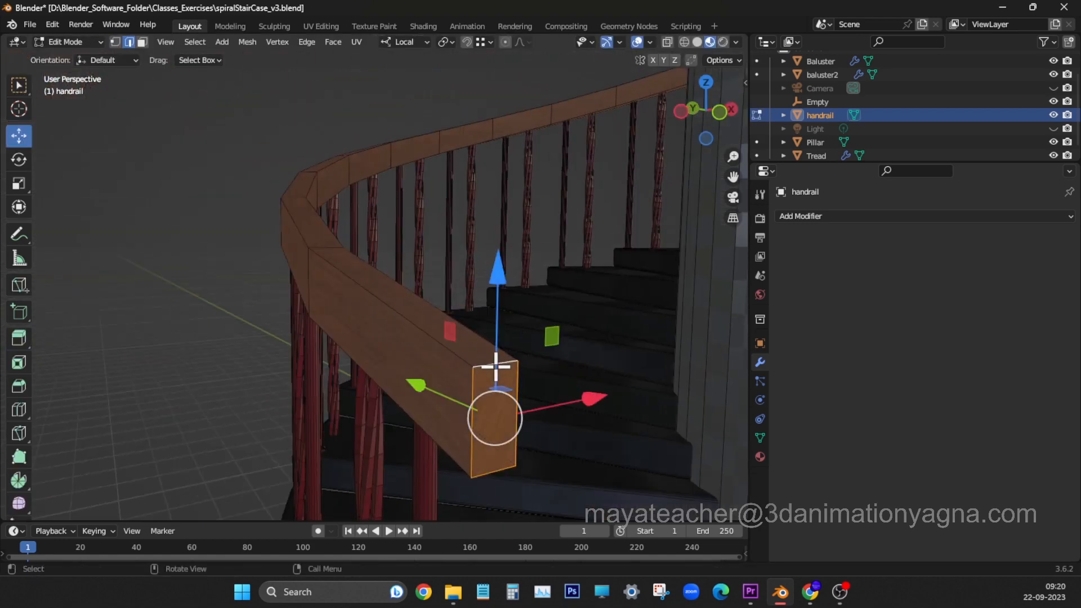
key("Tab")
Deselect the handrail and turn off the Wireframe overlay in the viewport.
scroll(498, 346, "down", 8)
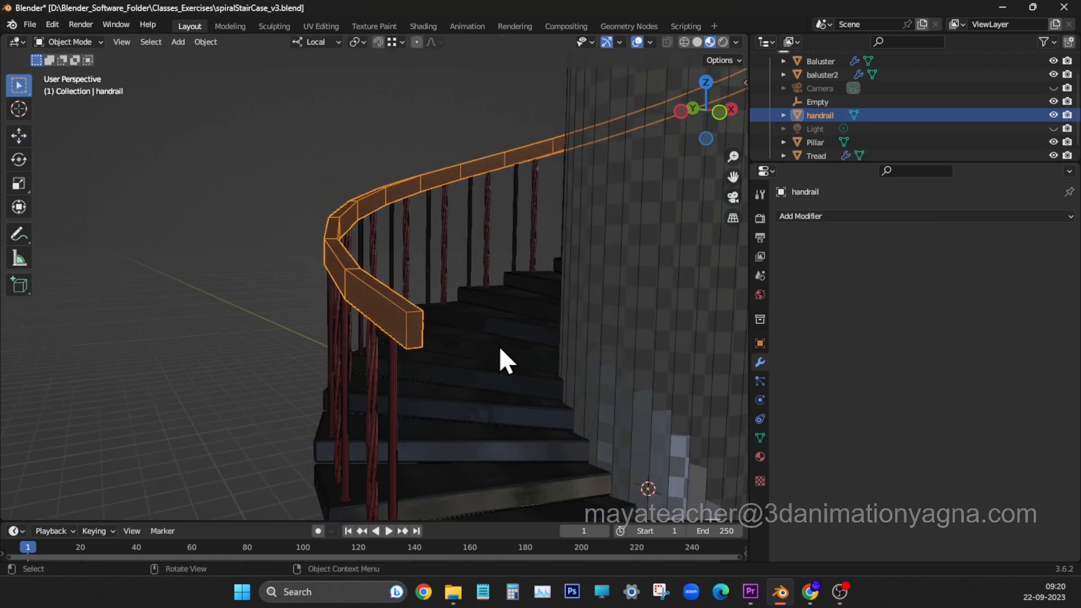
scroll(505, 406, "down", 6)
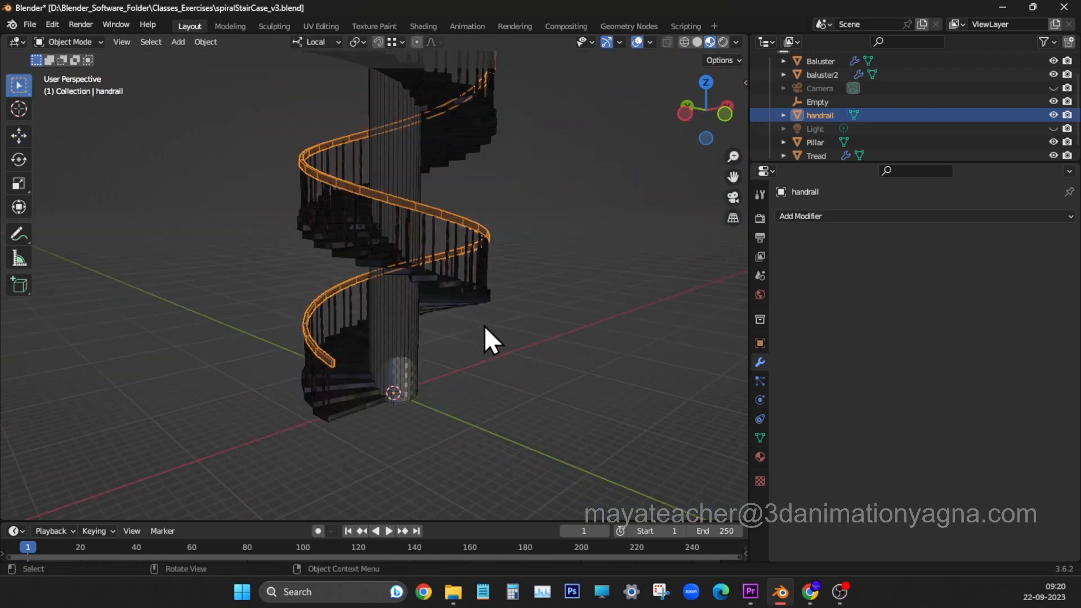
middle_click_drag(502, 337, 296, 351)
middle_click_drag(295, 351, 298, 349)
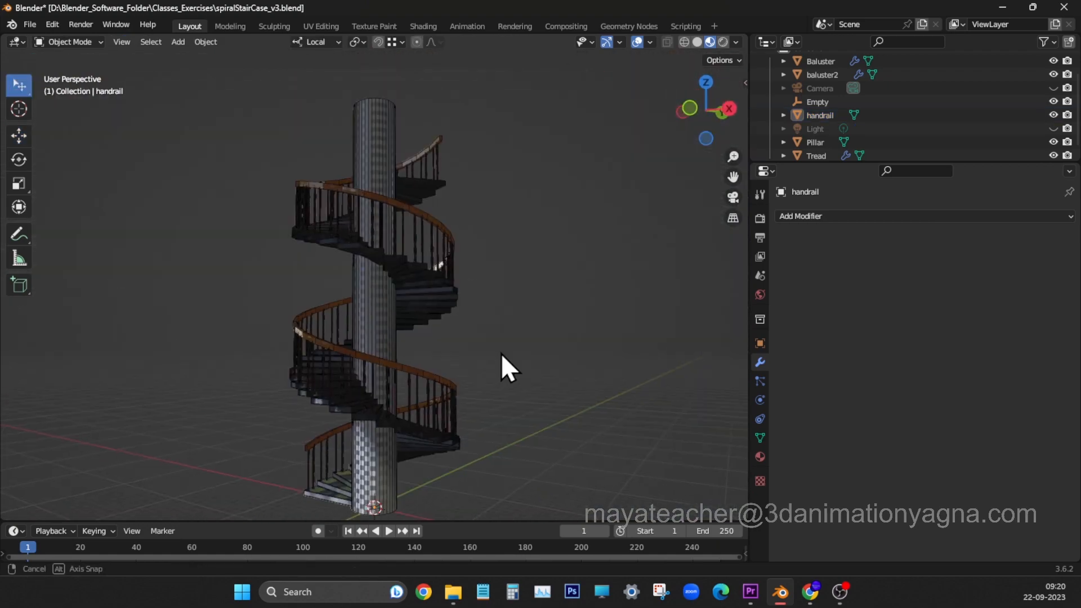
middle_click_drag(501, 353, 505, 348)
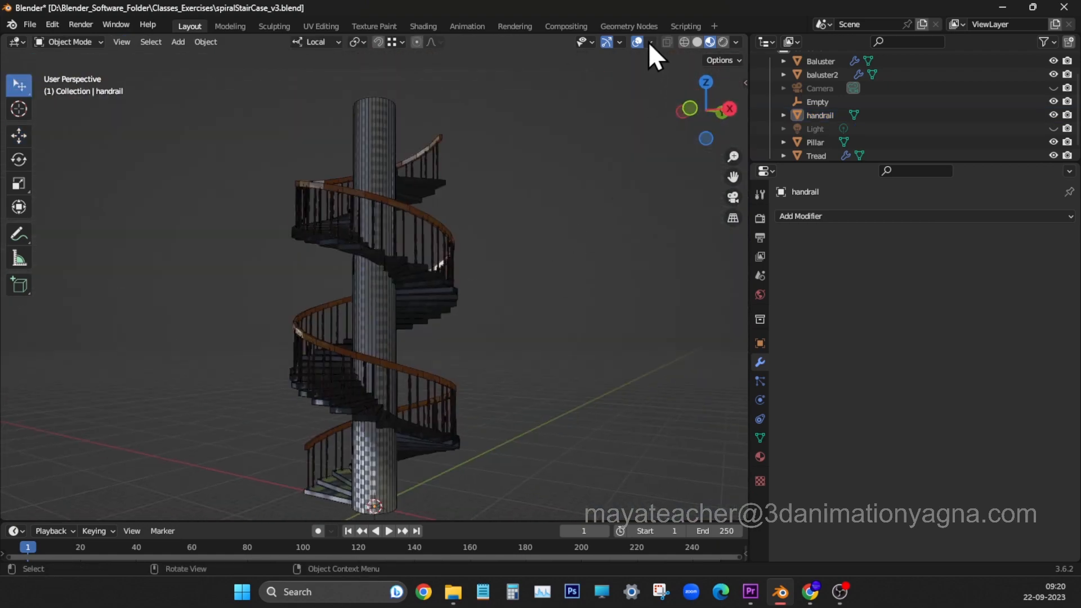
left_click(650, 42)
left_click(568, 286)
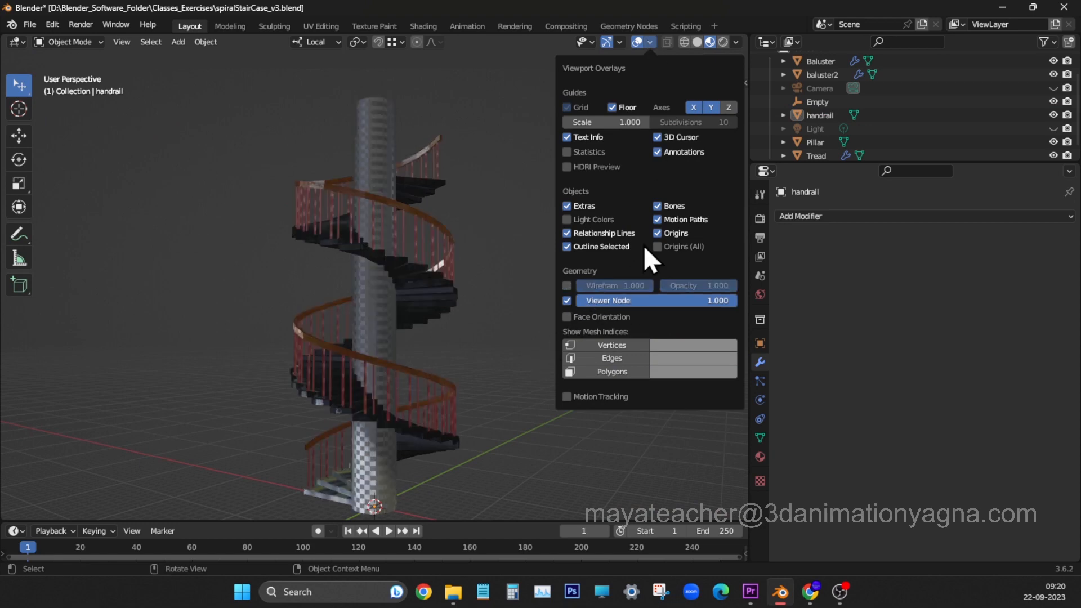
middle_click_drag(496, 361, 498, 397)
Add a mesh plane at the base of the staircase and enlarge it into a floor extending well beyond the stairs.
left_click(178, 42)
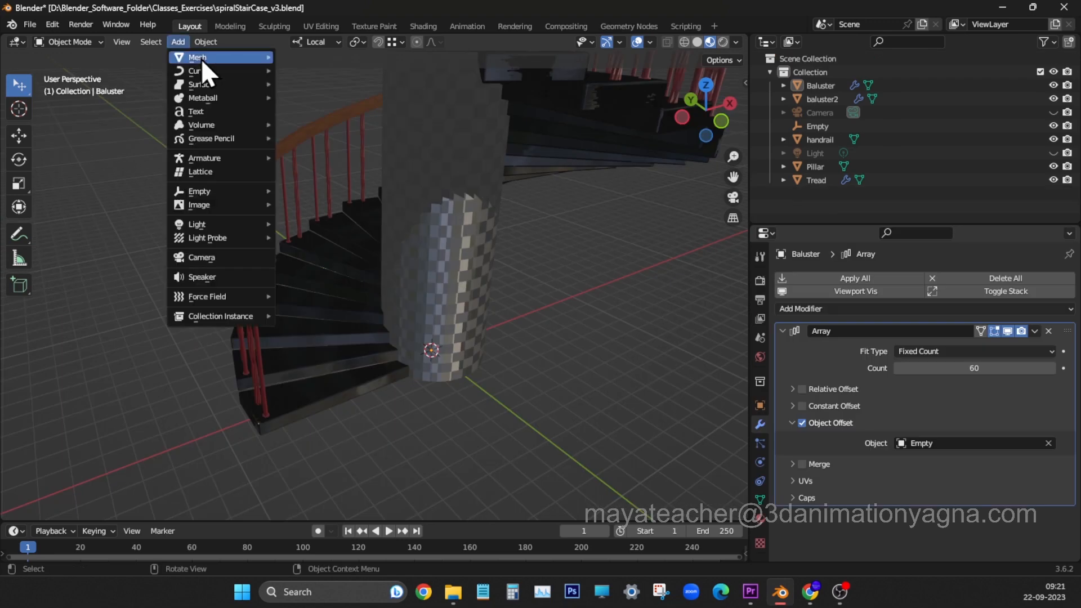
mouse_move(201, 57)
left_click(307, 57)
left_click(112, 505)
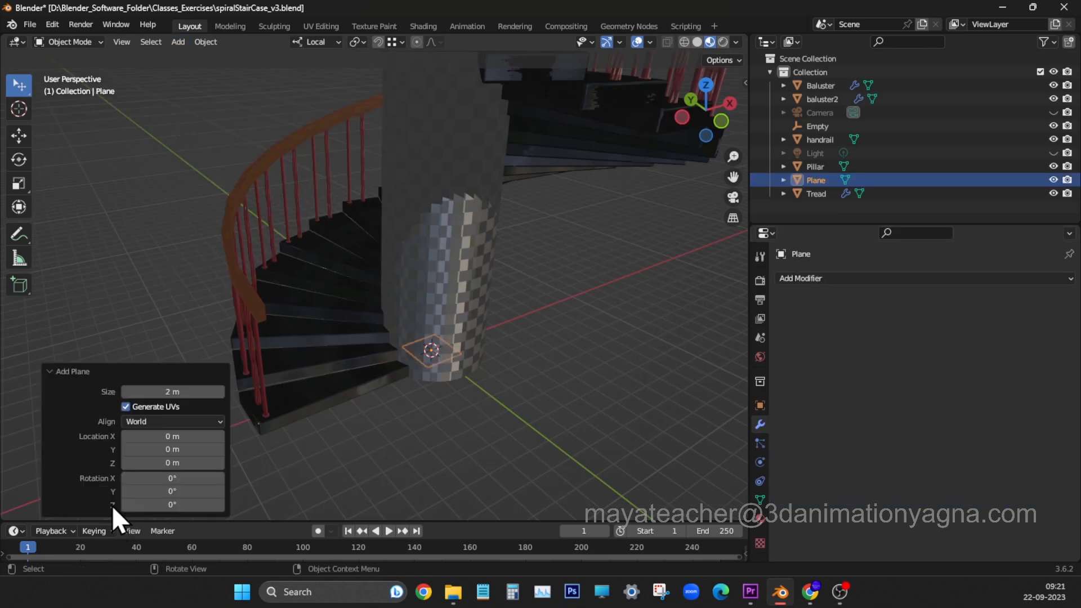
left_click_drag(158, 391, 133, 379)
left_click(133, 374)
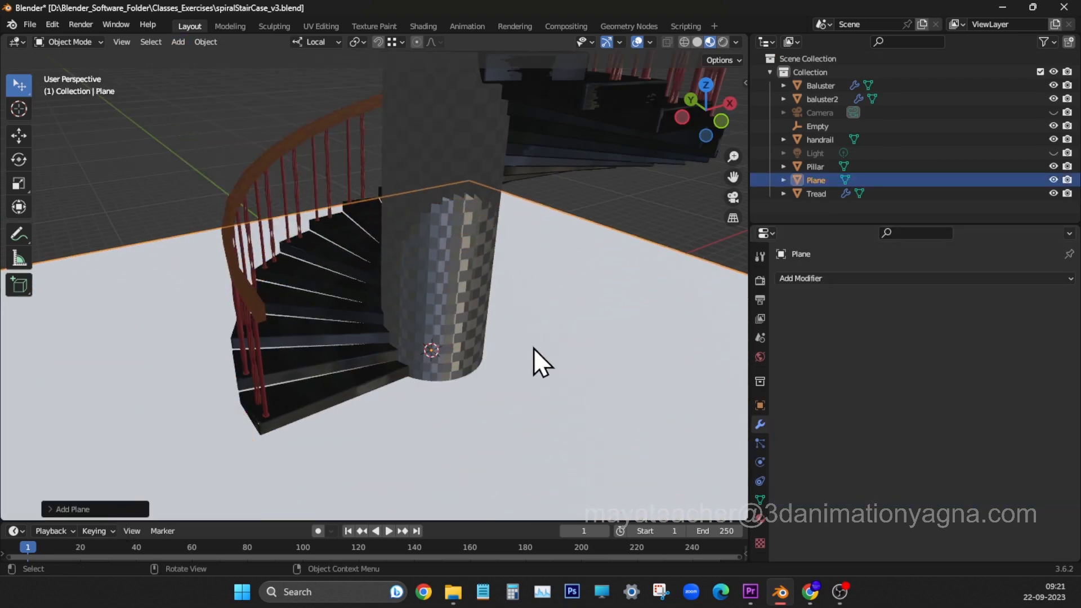
Create a new material for the floor plane and darken its base color to a Value of 0.043.
left_click(760, 518)
left_click(896, 336)
left_click(963, 478)
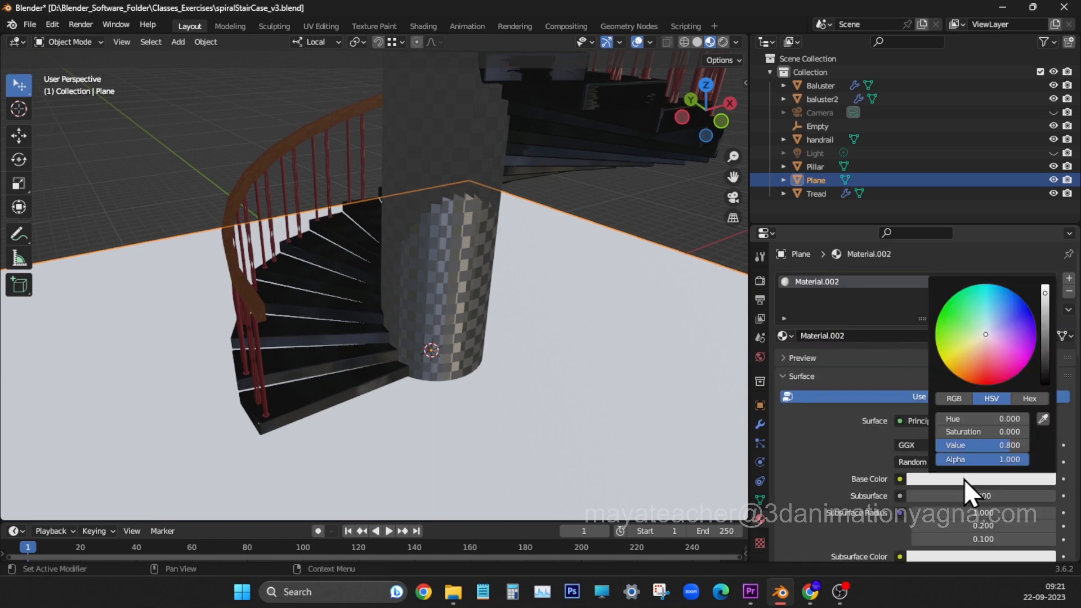
left_click_drag(998, 444, 941, 444)
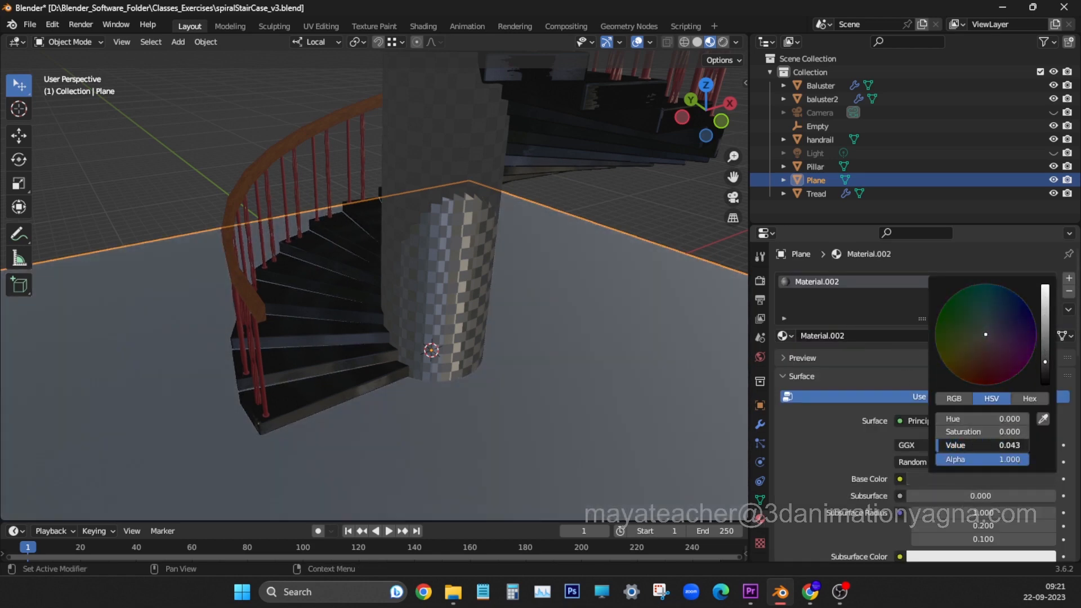
Rename the floor plane's material as "floor shdr".
double_click(868, 336)
type("floor shdr")
key("Return")
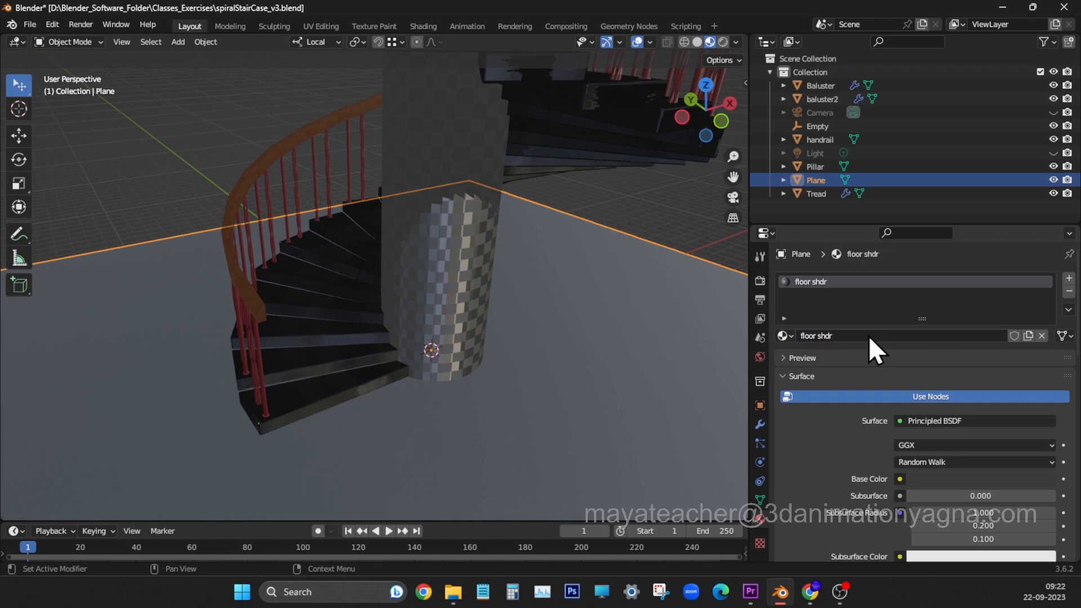
scroll(511, 278, "down", 6)
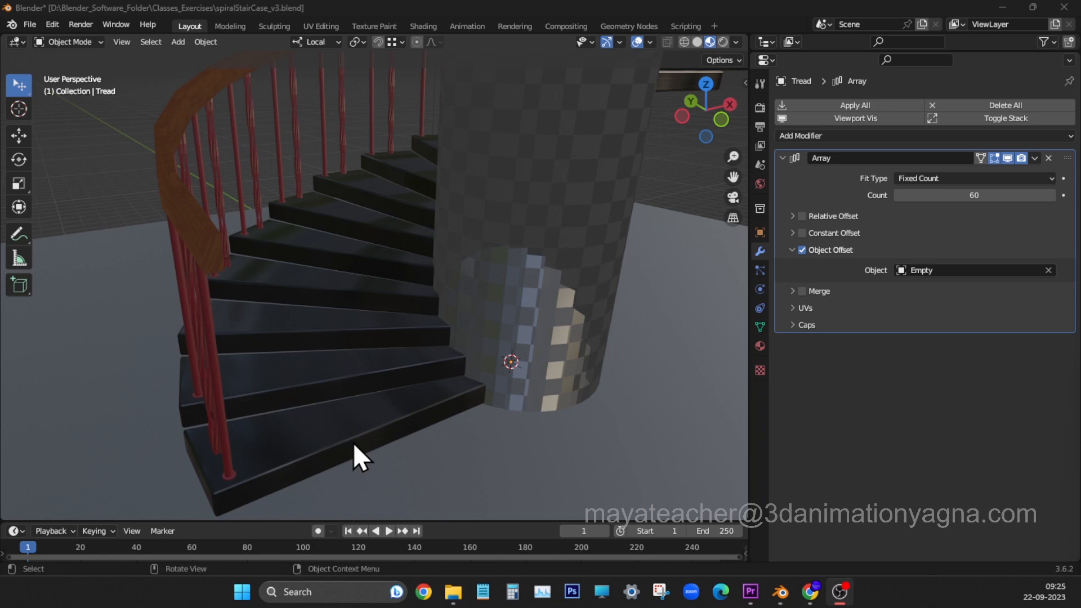
Apply the Array modifiers of the treads and of the baluster2 balusters.
left_click(353, 442)
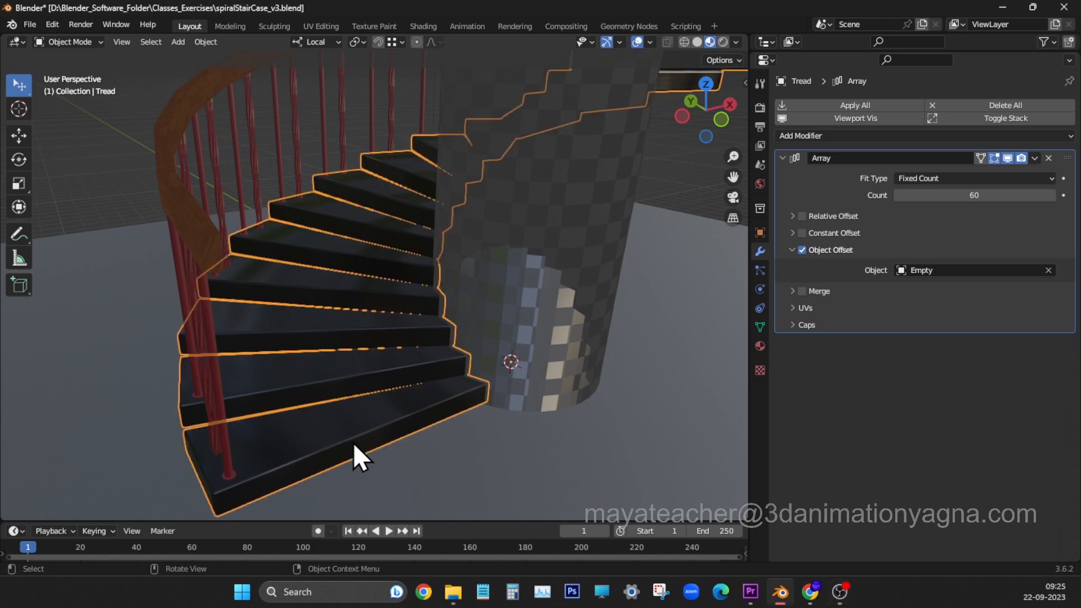
left_click(1035, 158)
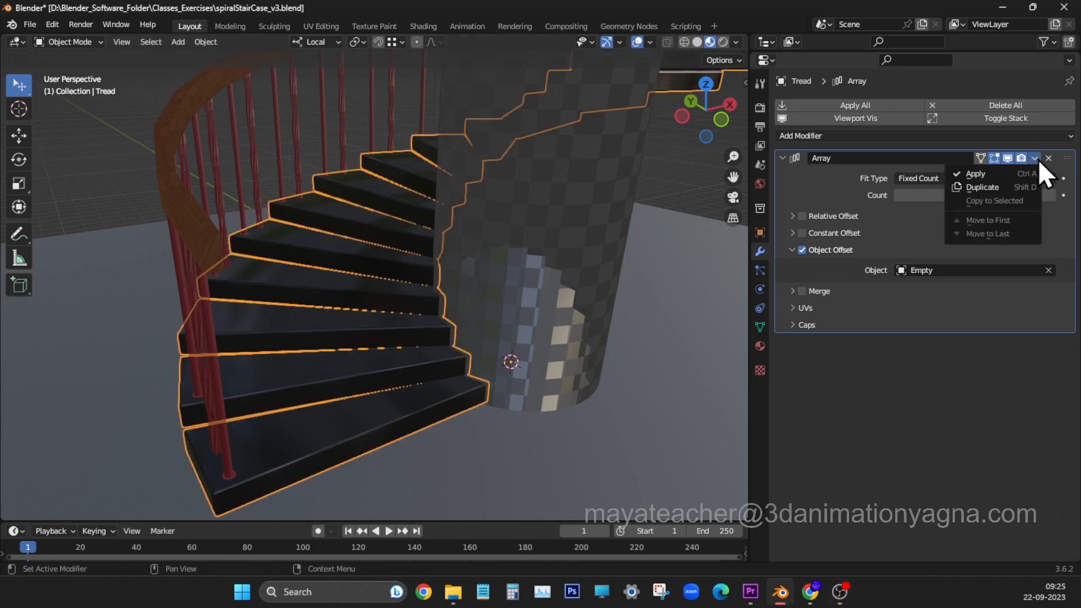
left_click(1008, 174)
left_click(223, 427)
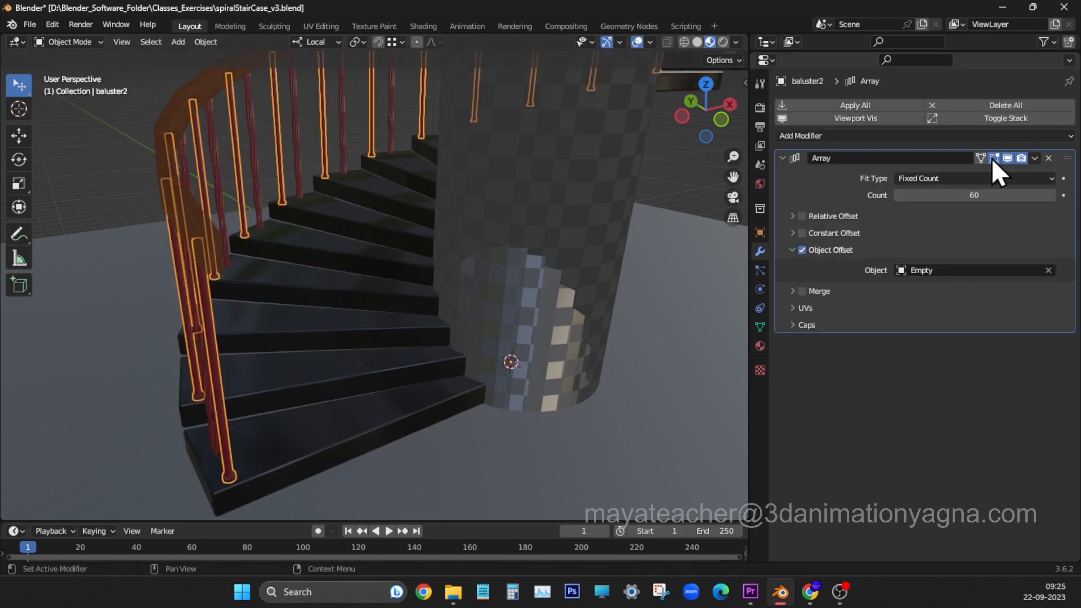
left_click(1035, 158)
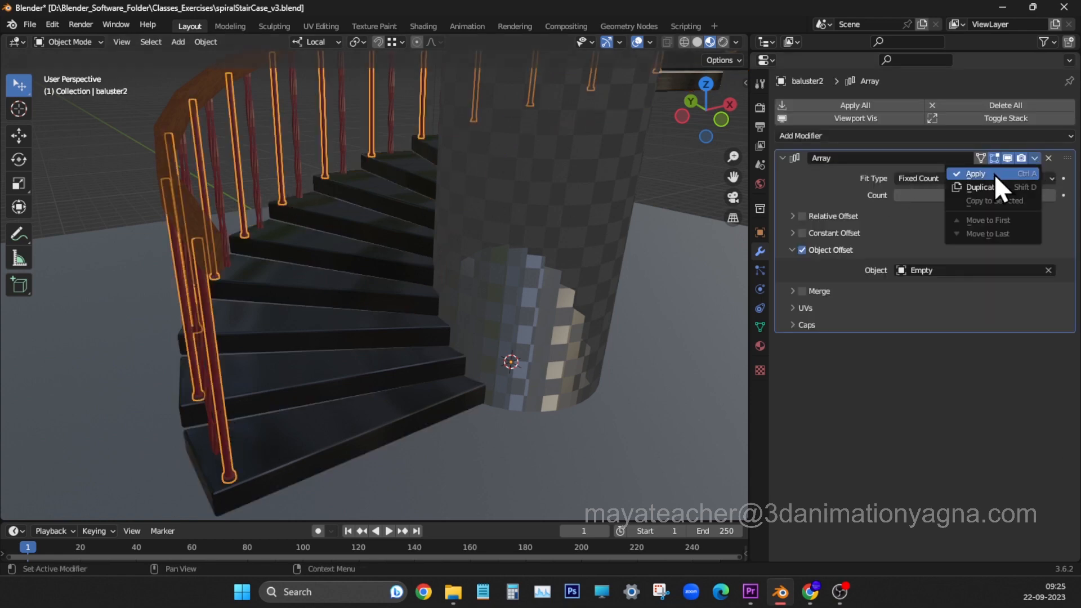
left_click(994, 174)
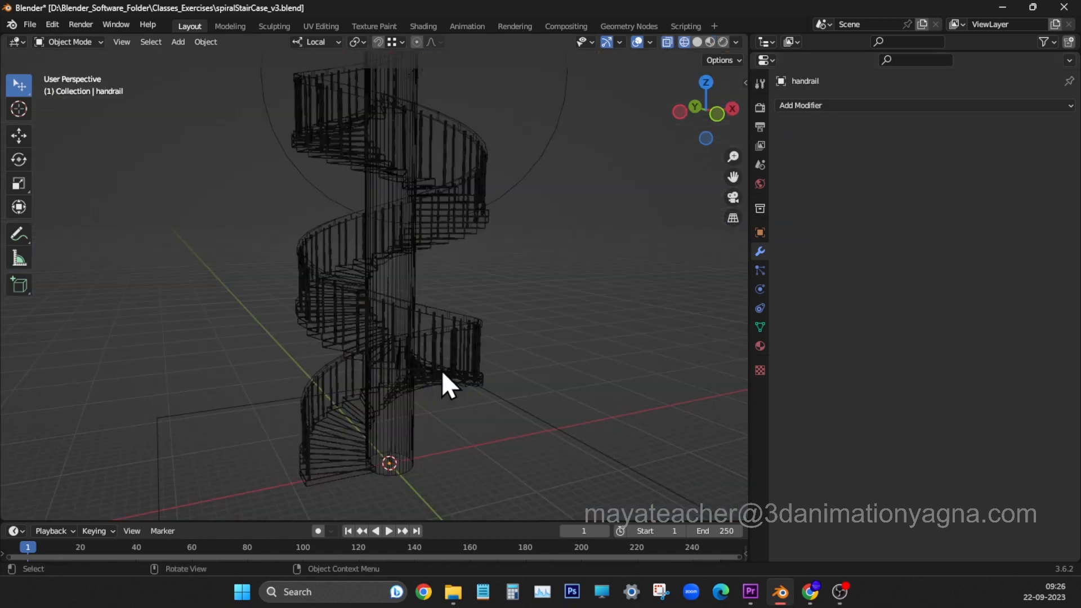
middle_click_drag(442, 373, 464, 368)
scroll(463, 366, "down", 1)
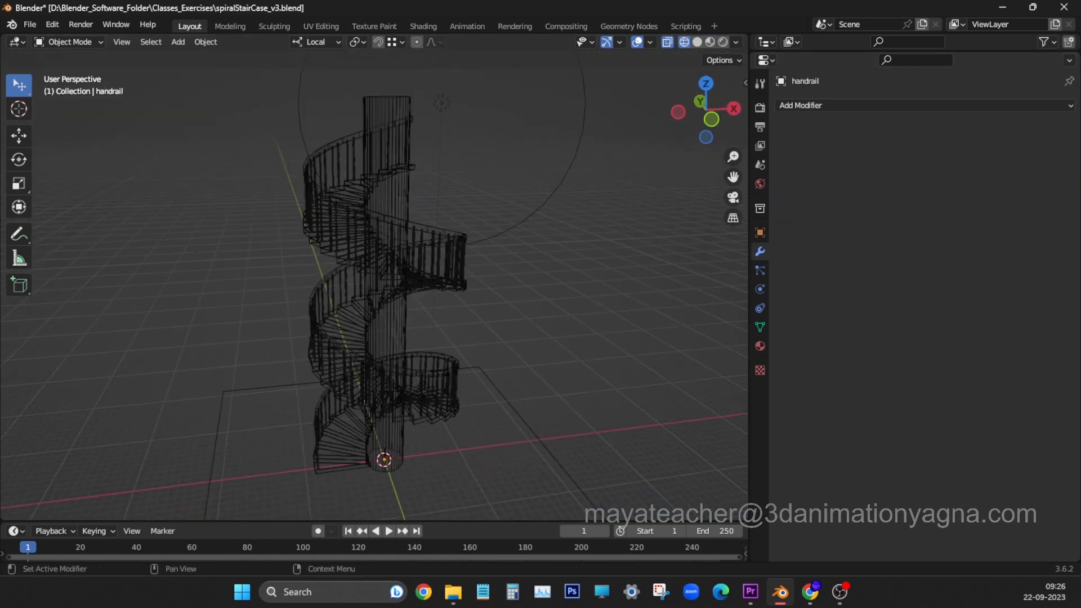